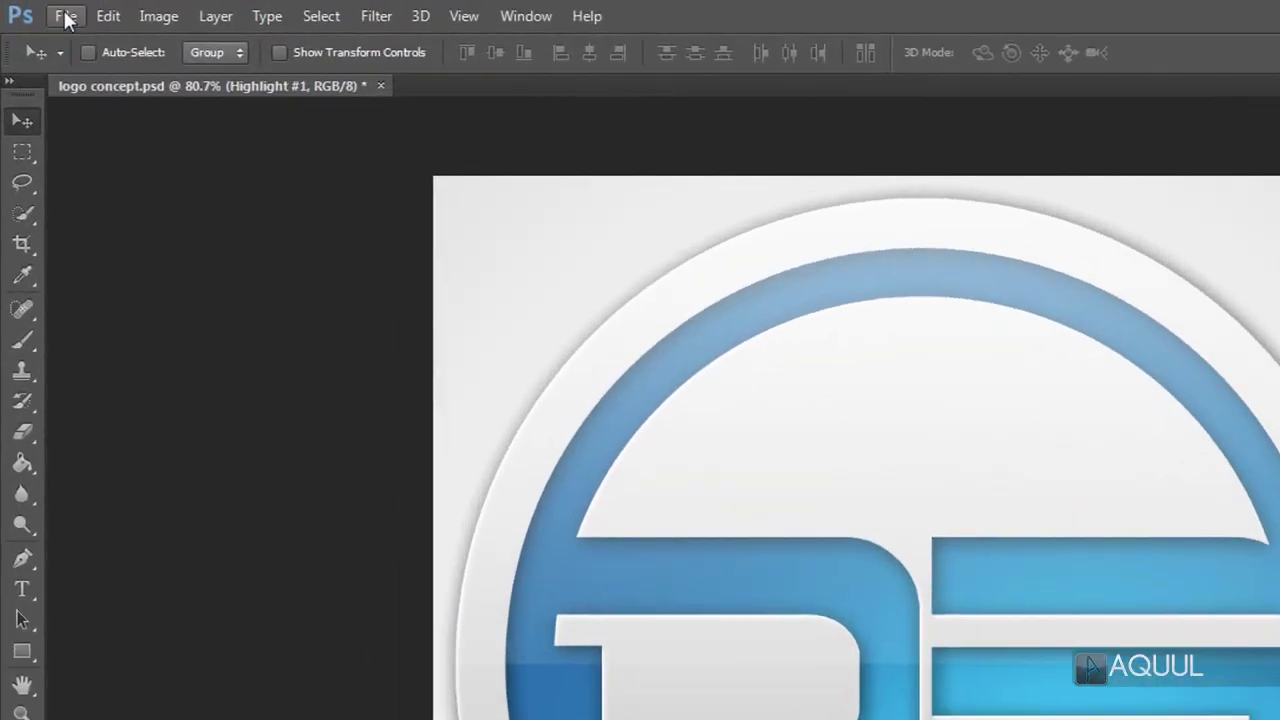
Create a new document 1024 pixels wide and 1024 pixels high at 72 pixels/inch with white background contents.
click(37, 9)
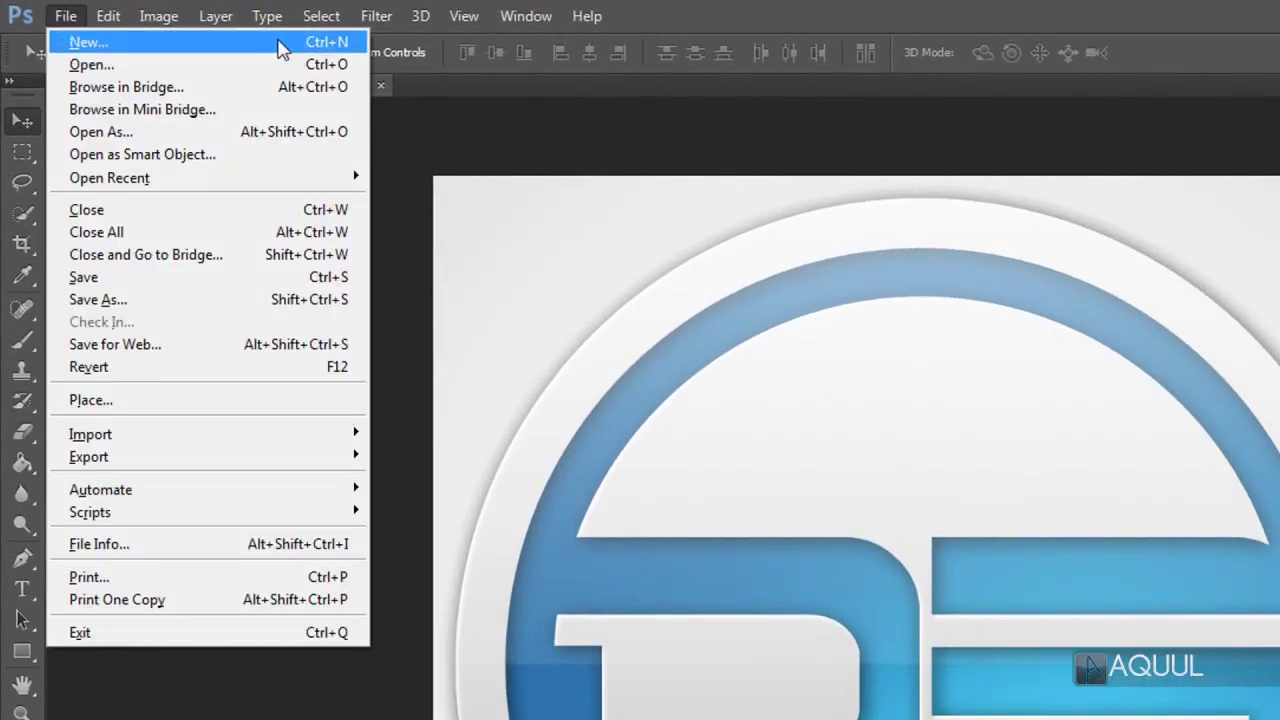
click(277, 44)
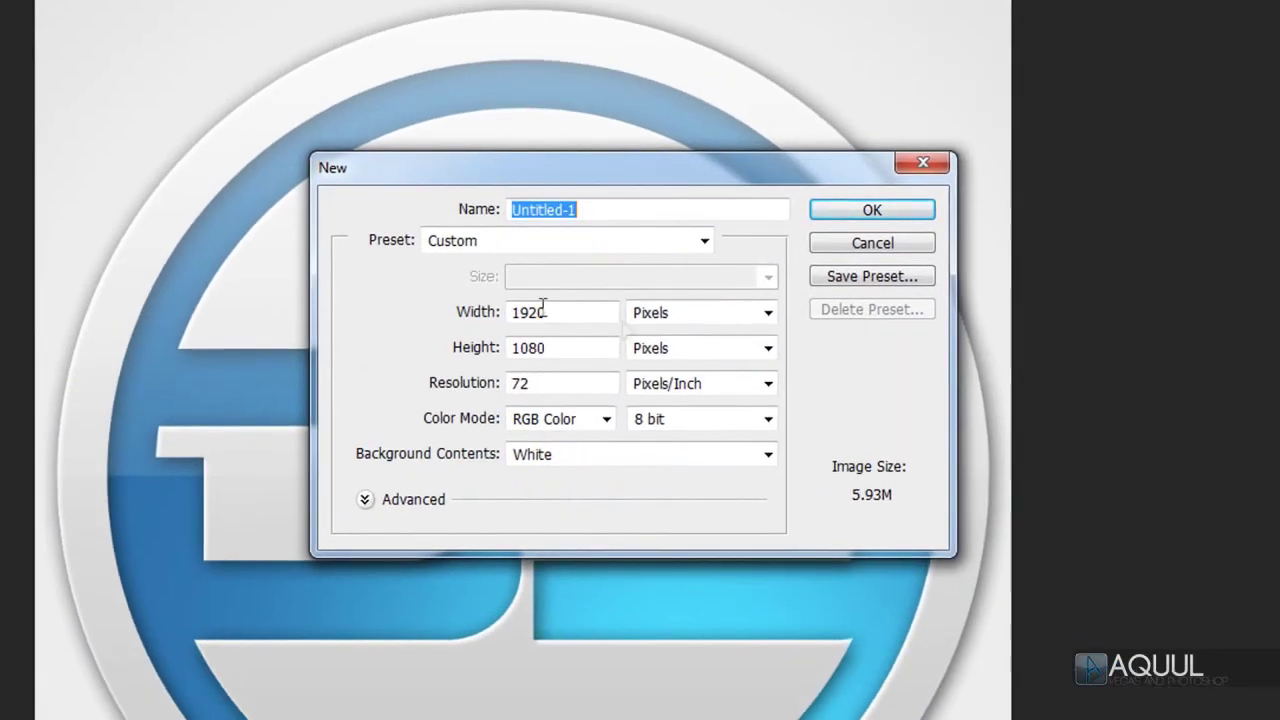
click(608, 312)
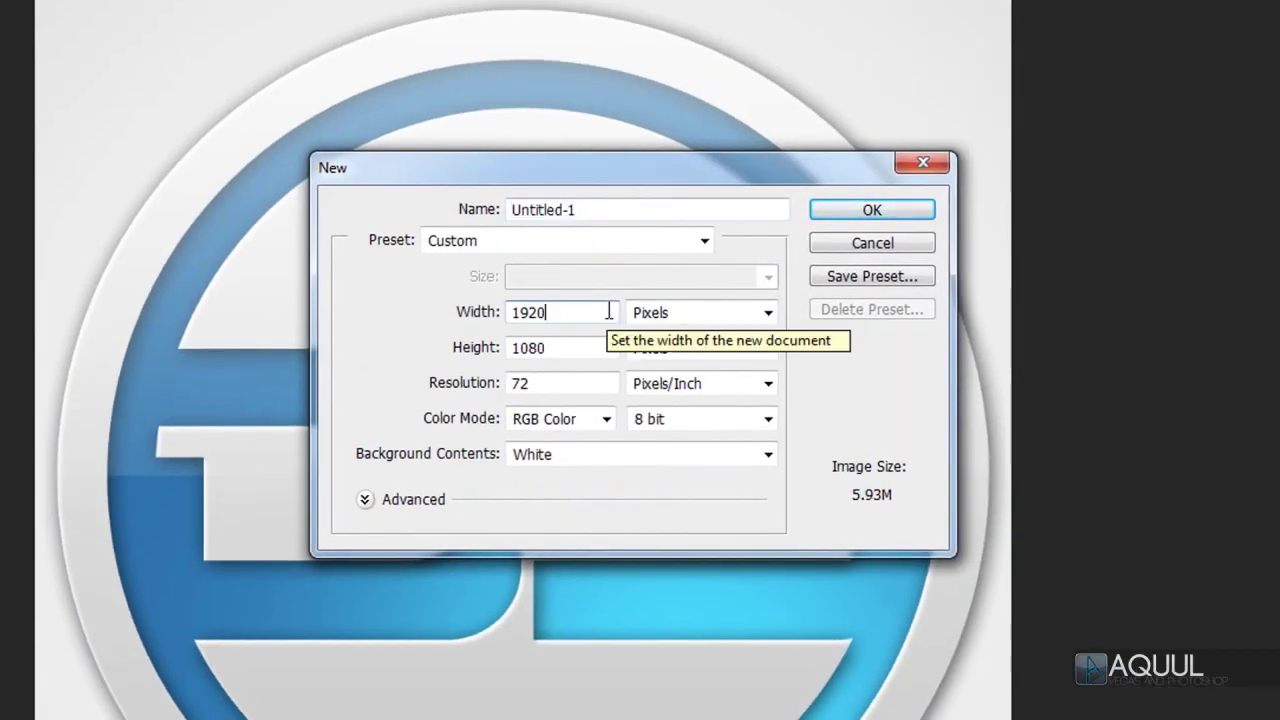
double_click(608, 312)
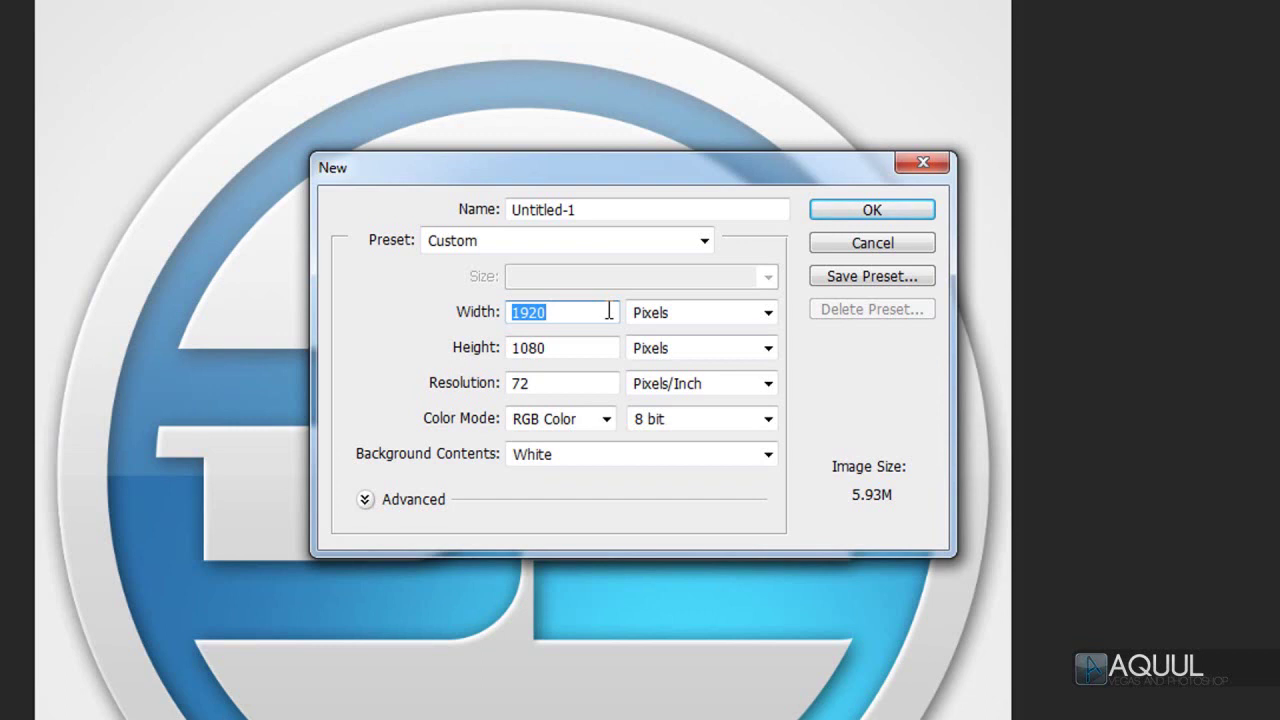
text(1024)
key(Tab)
key(Tab)
text(1024)
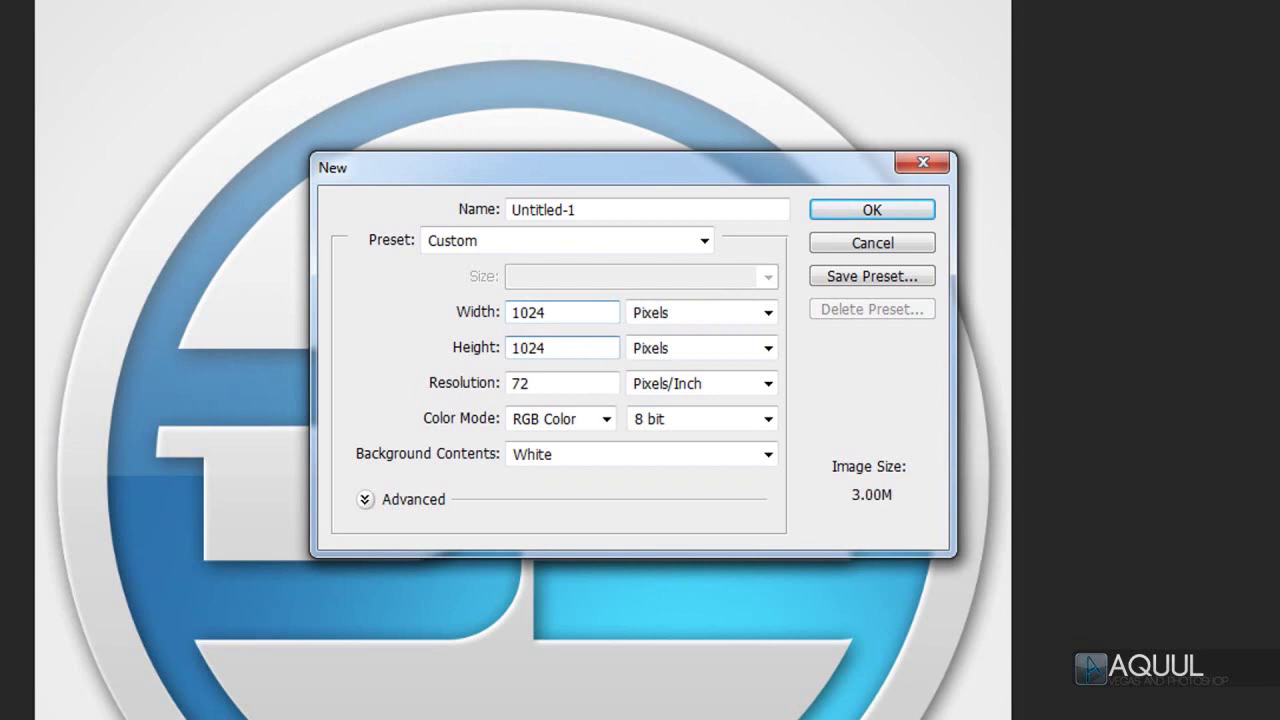
click(908, 214)
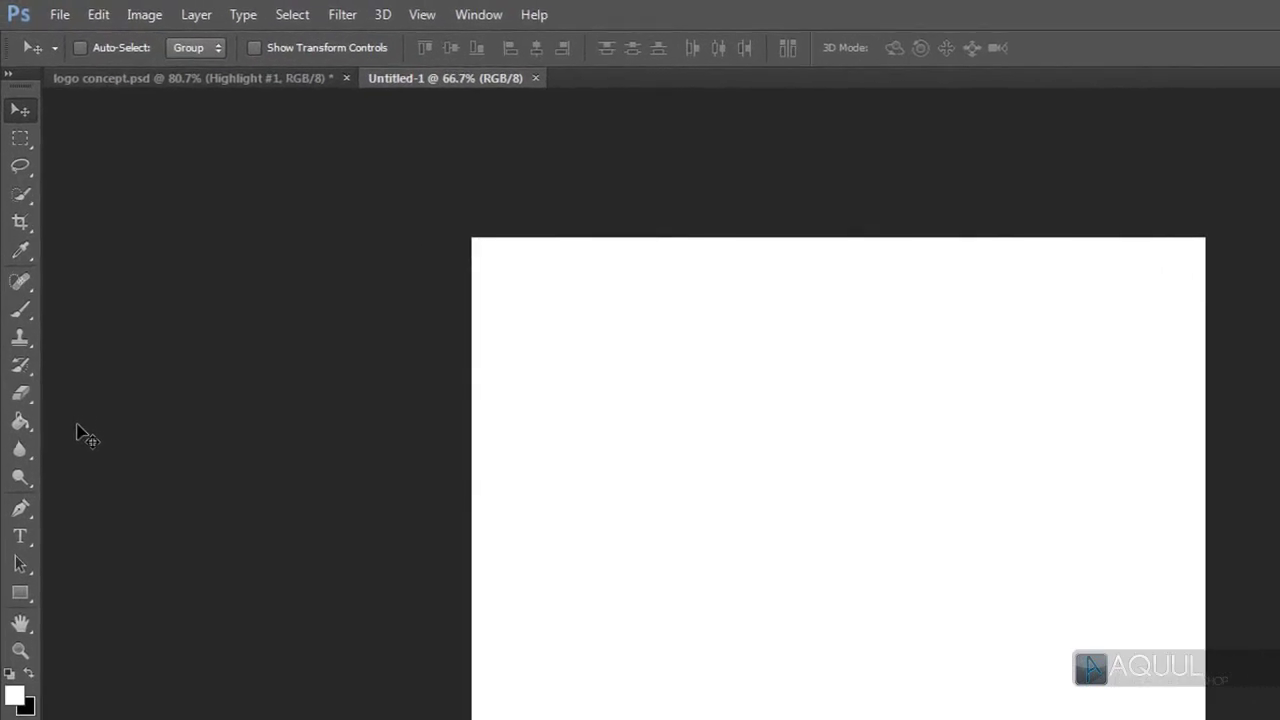
Open the Gradient tool's editor for the Foreground to Background gradient and change its white start stop to a light grey.
click(20, 421)
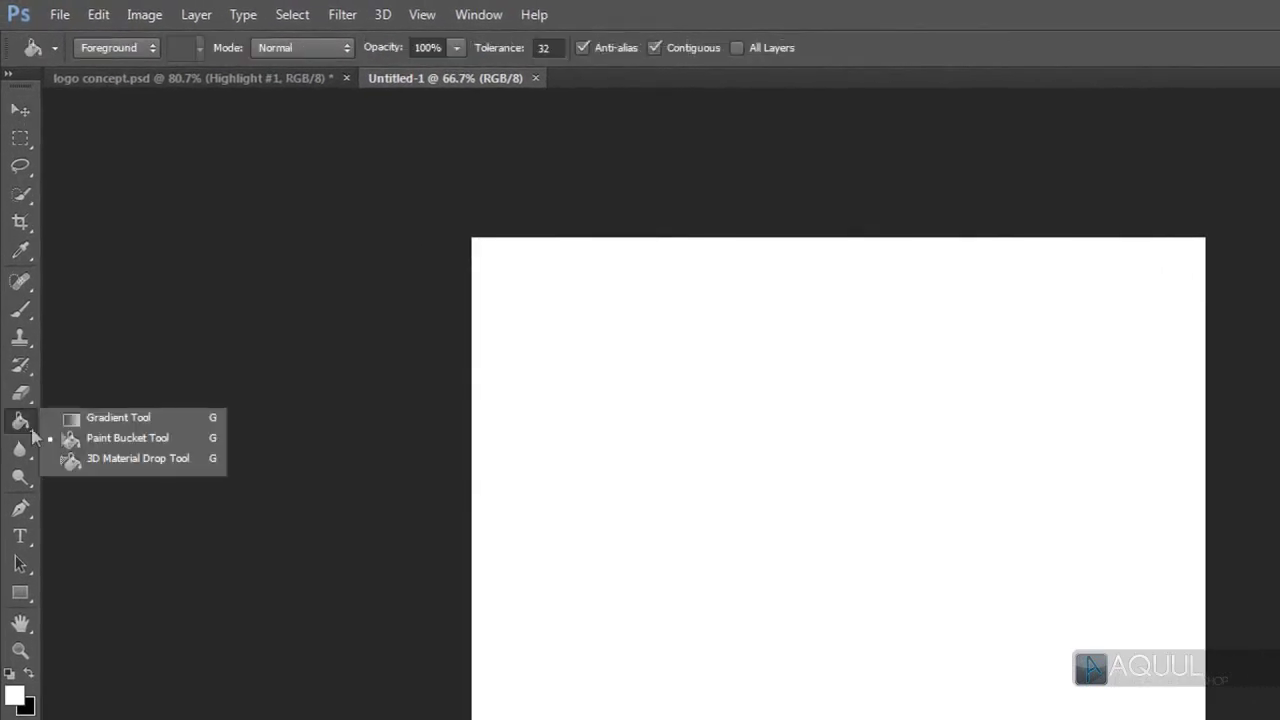
click(190, 419)
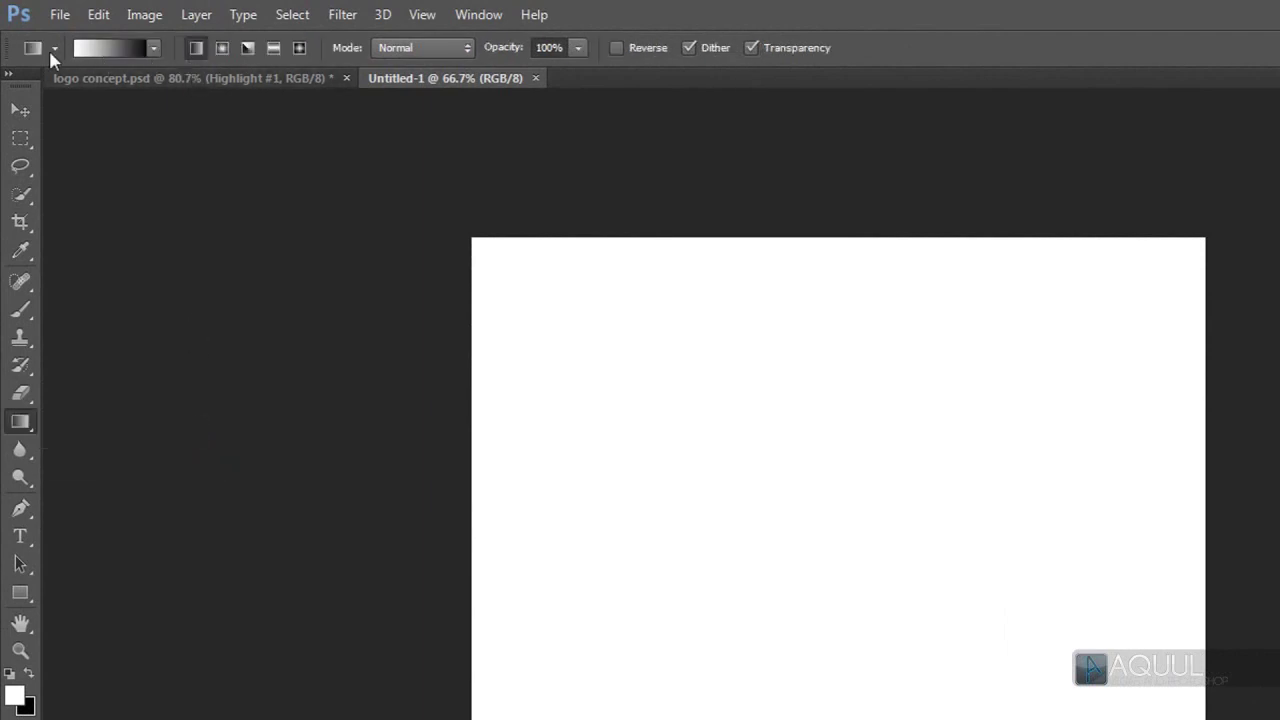
click(108, 50)
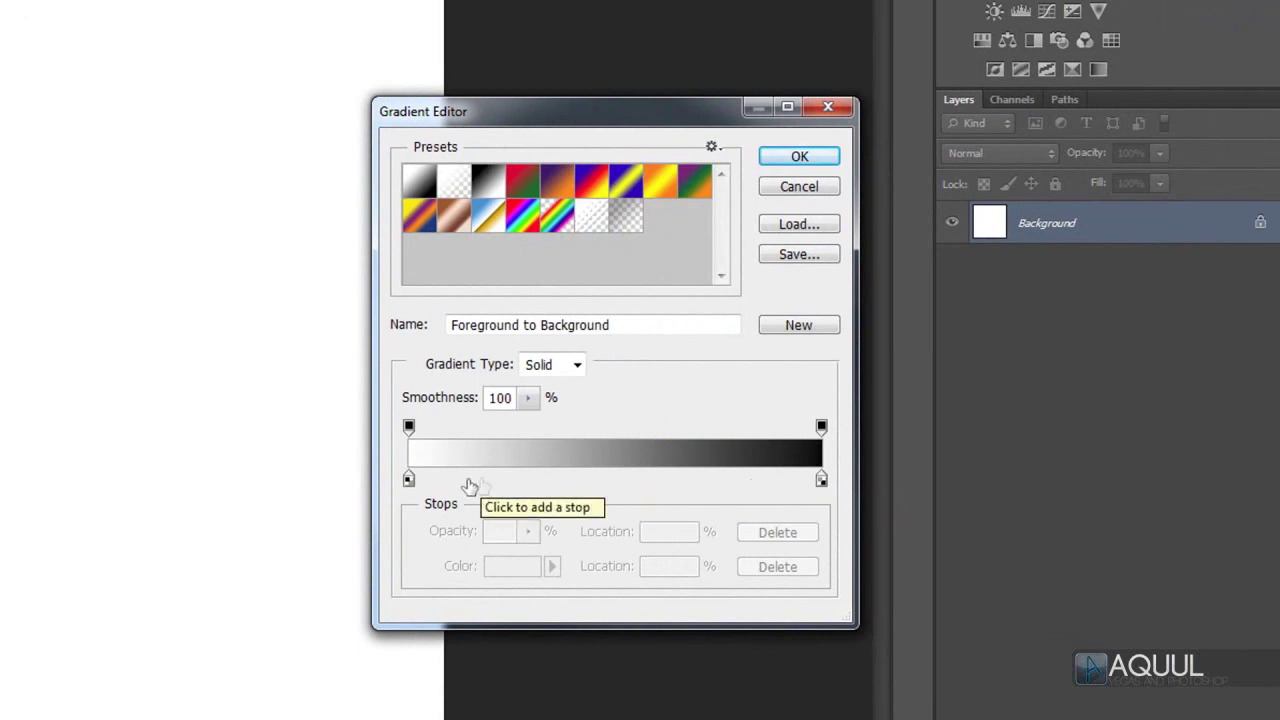
double_click(408, 480)
click(306, 357)
mouse_move(306, 357)
mouse_down()
mouse_move(557, 366)
mouse_move(560, 268)
mouse_move(551, 380)
mouse_move(388, 365)
mouse_move(295, 327)
mouse_move(271, 306)
mouse_move(280, 296)
mouse_up()
click(840, 267)
Set the gradient's end stop to light grey eeeeee and apply the gradient vertically across the background from bottom to top.
click(821, 480)
double_click(821, 480)
drag(278, 291, 265, 289)
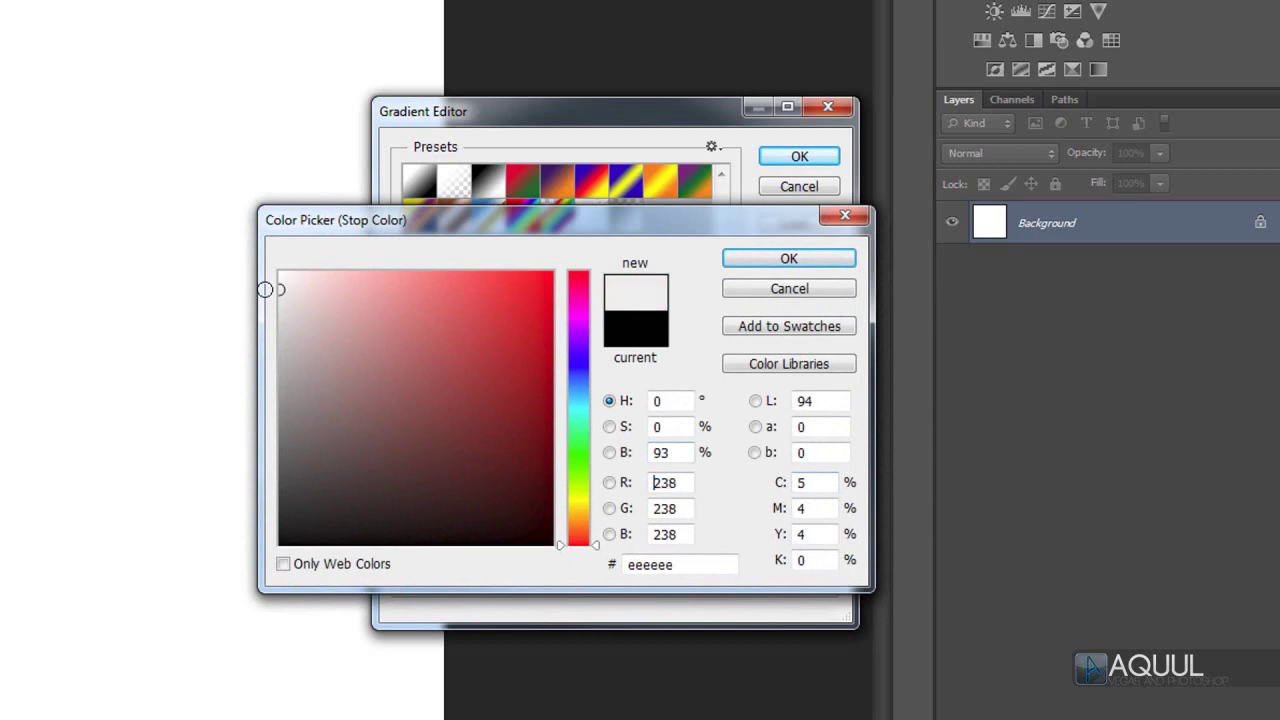
click(803, 260)
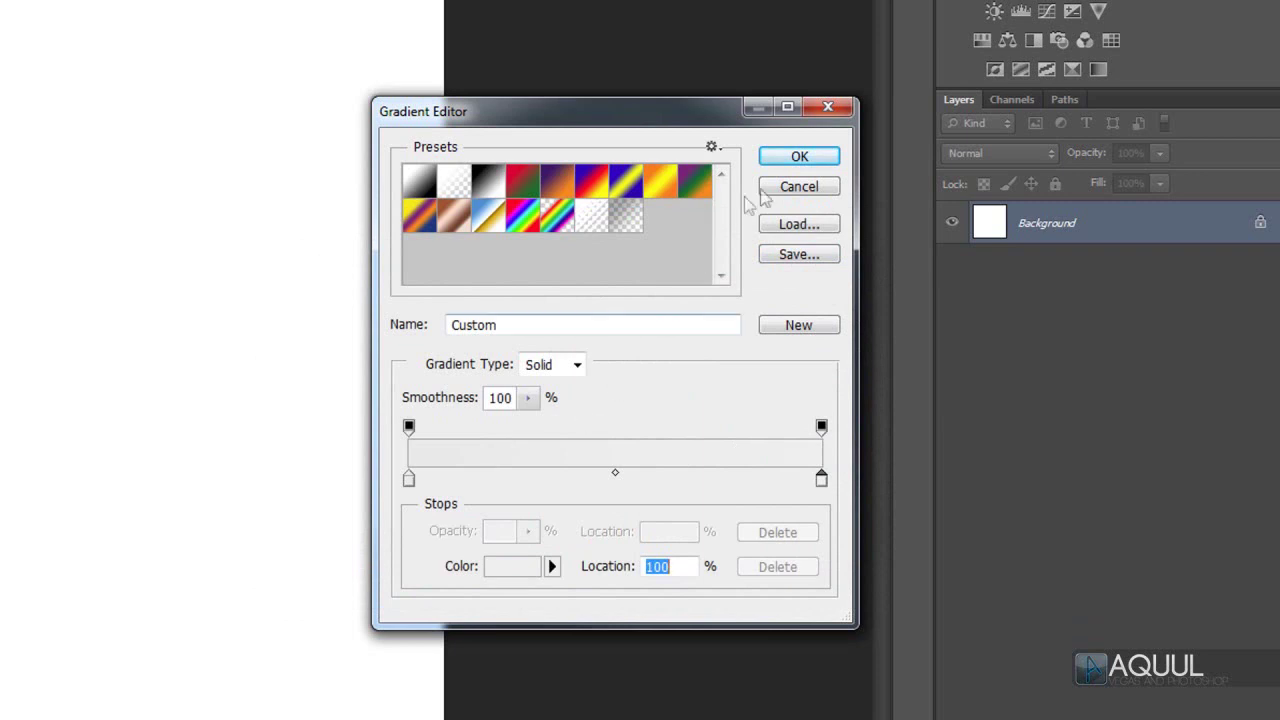
click(810, 158)
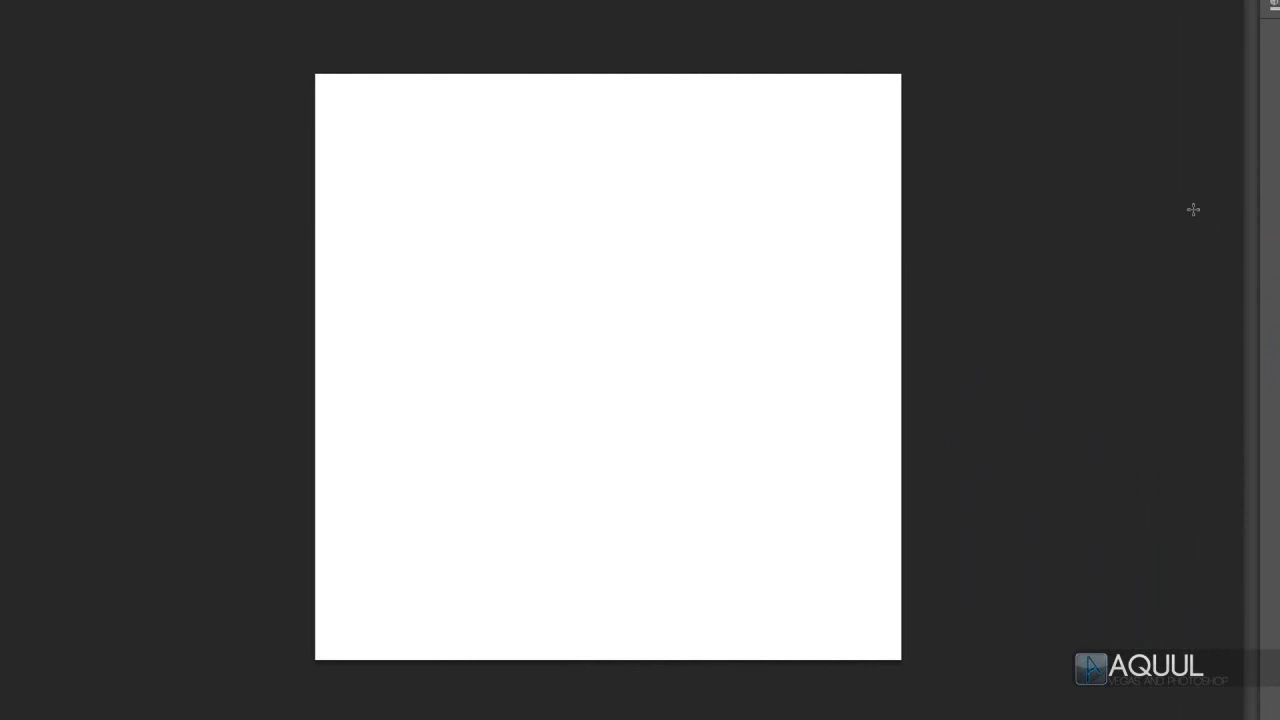
drag(584, 637, 620, 90)
key(shift)
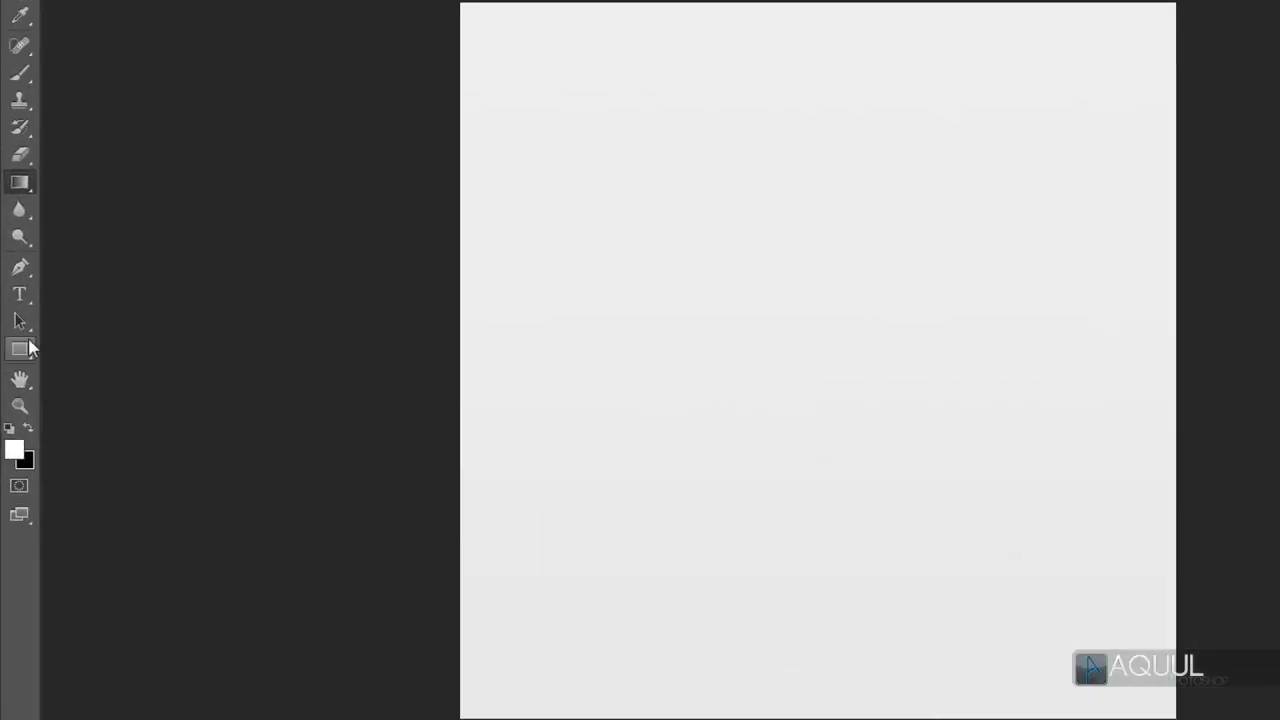
Activate the Ellipse tool and place a vertical and a horizontal ruler guide crossing at the centre of the canvas.
click(18, 367)
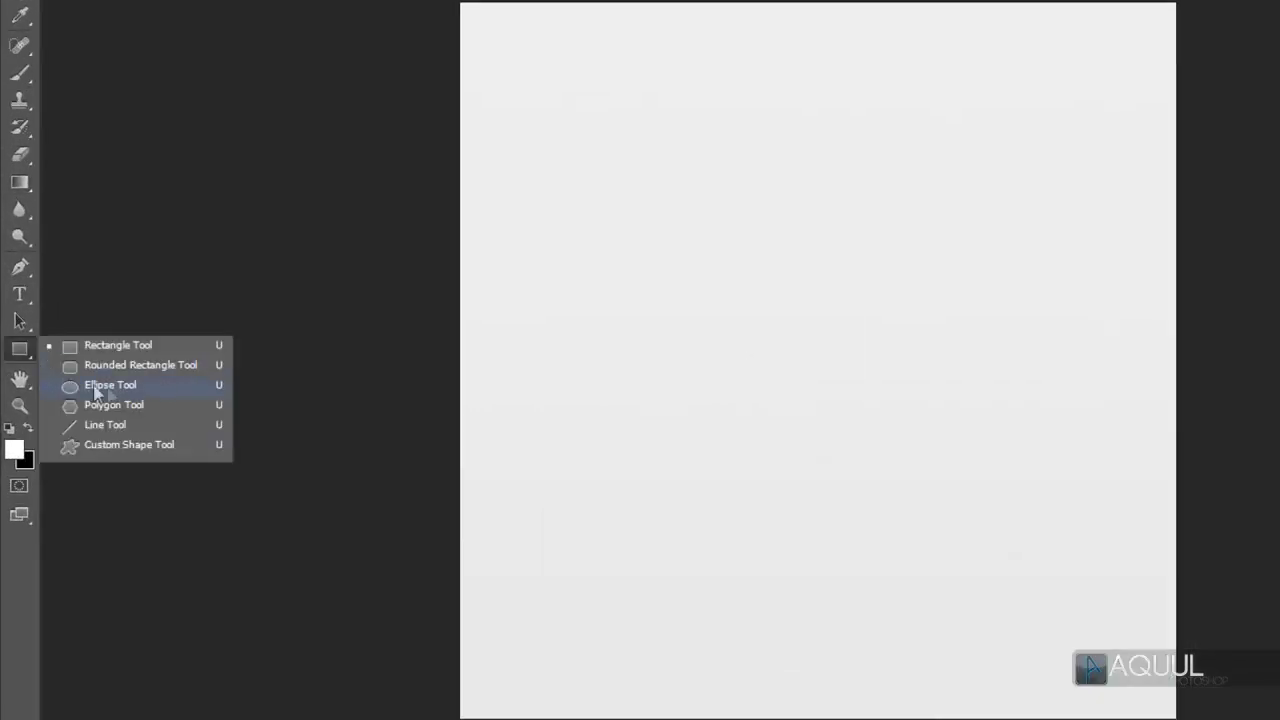
click(167, 395)
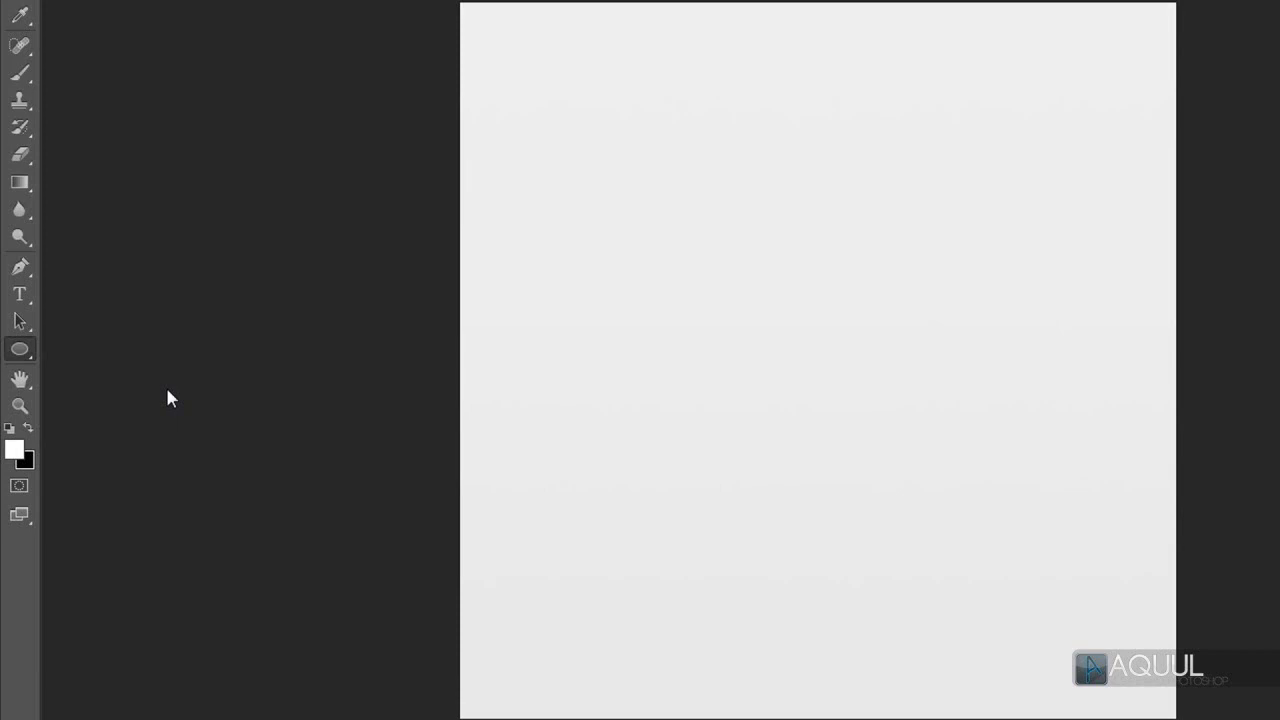
key(ctrl+r)
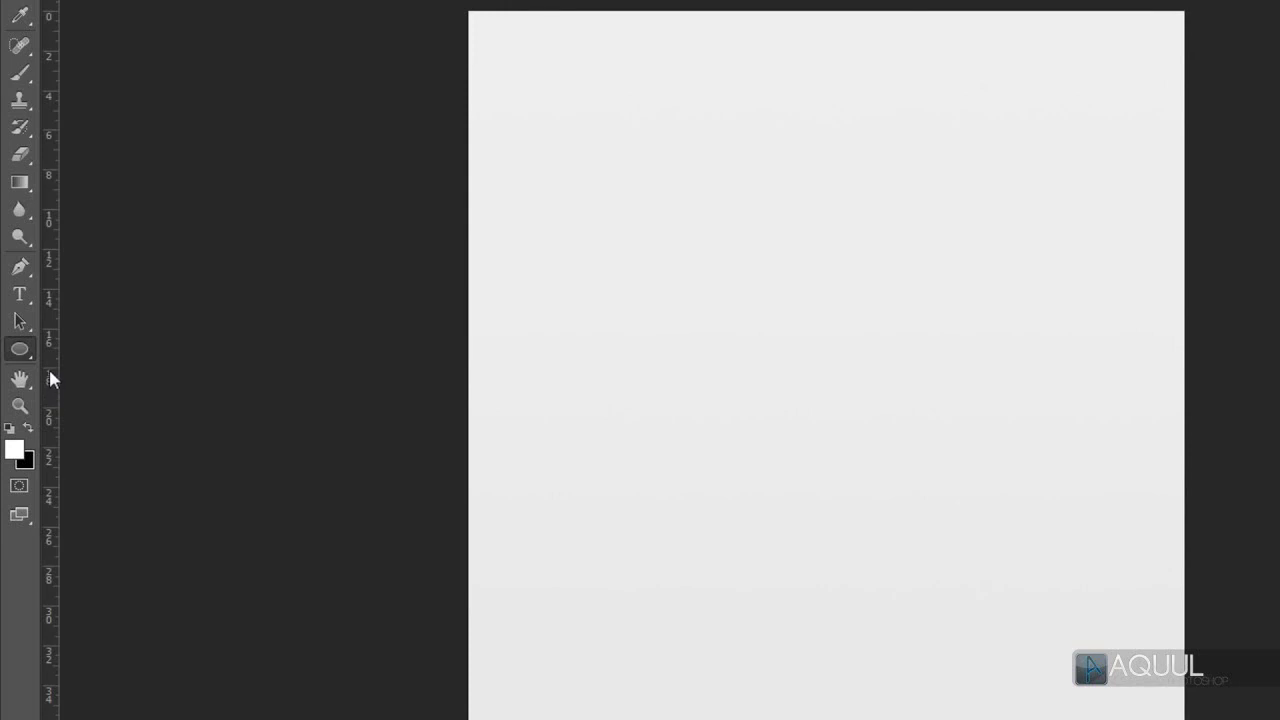
drag(48, 360, 317, 352)
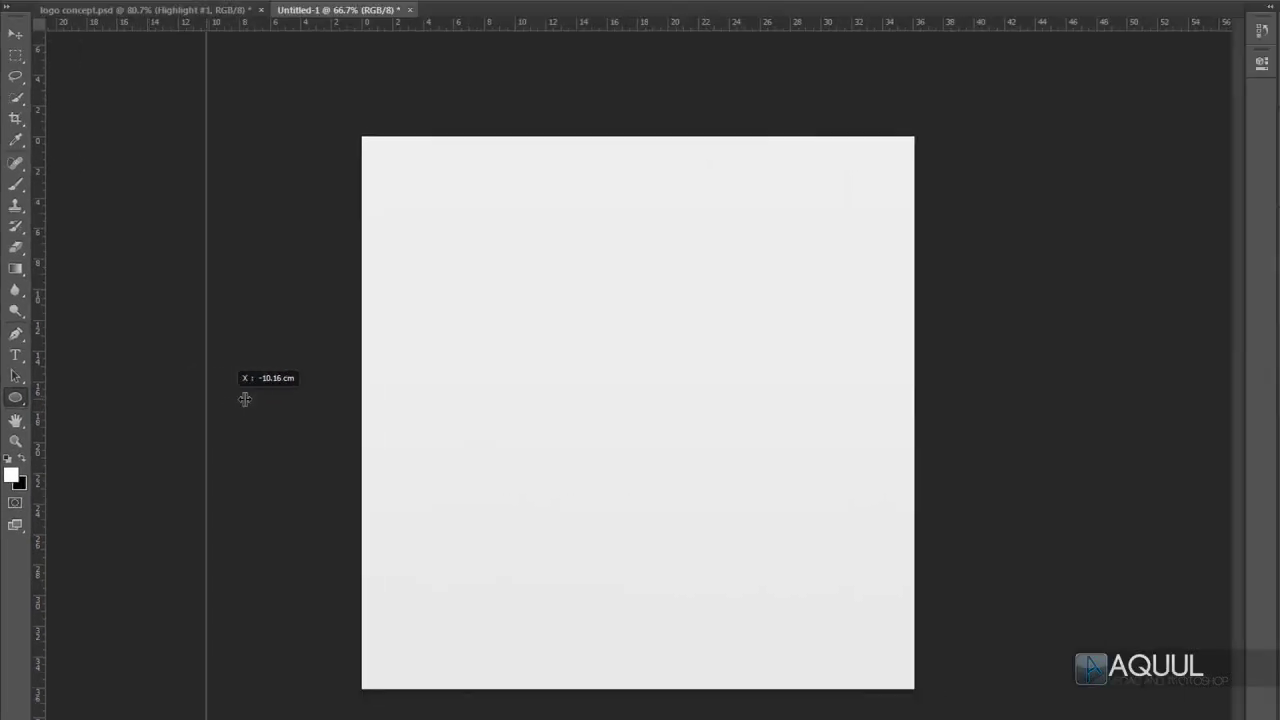
drag(245, 399, 640, 391)
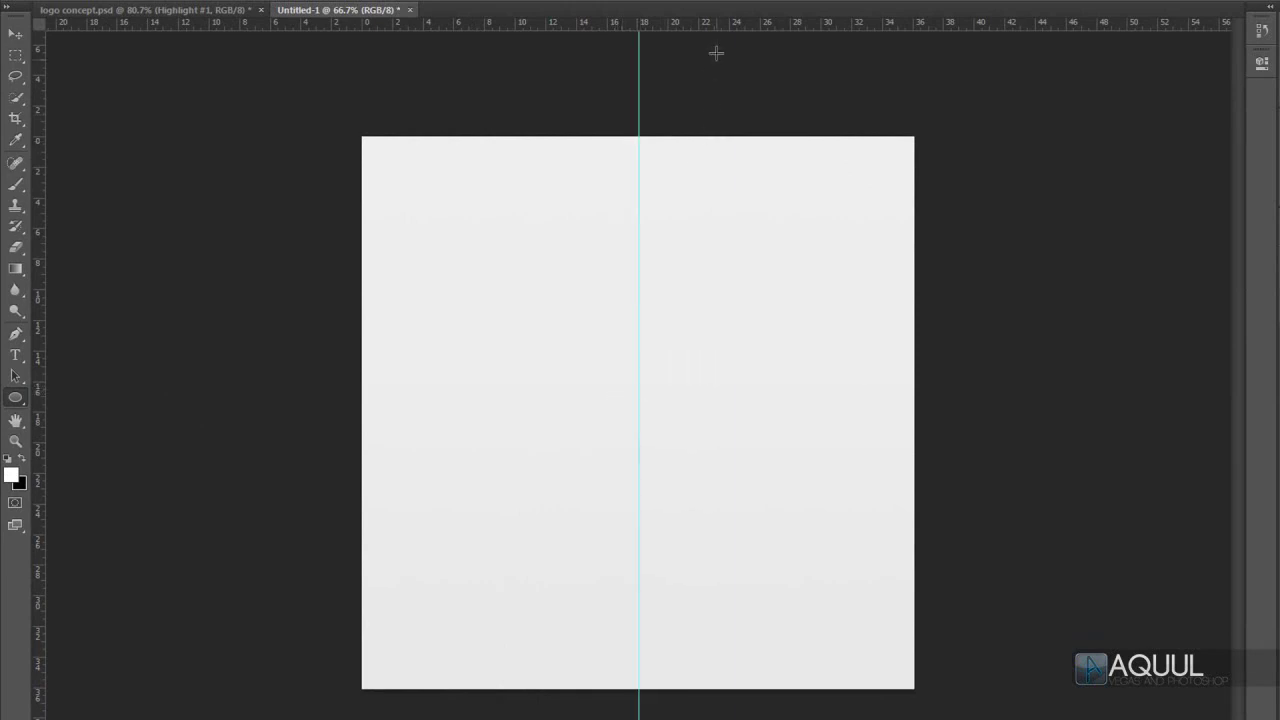
drag(723, 26, 694, 409)
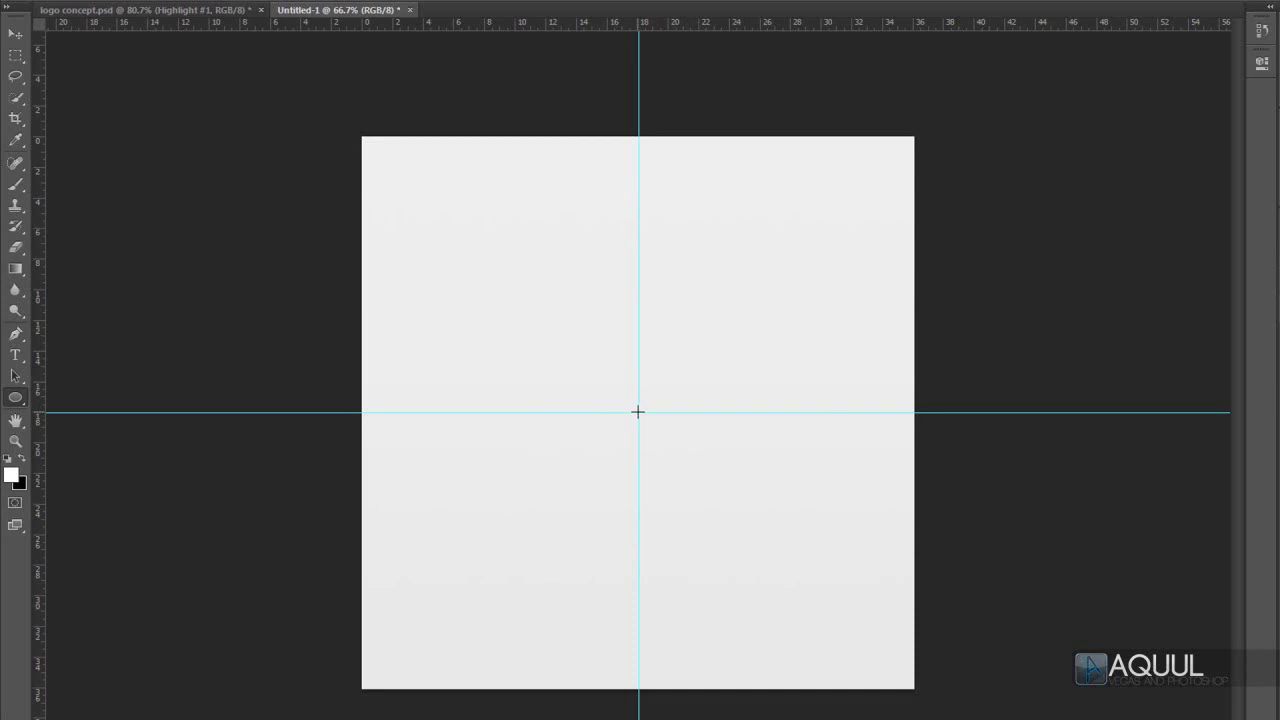
Draw a circle about 972 px wide centred on the guide intersection and fill it with dark grey.
drag(645, 406, 971, 151)
key(alt)
key(shift)
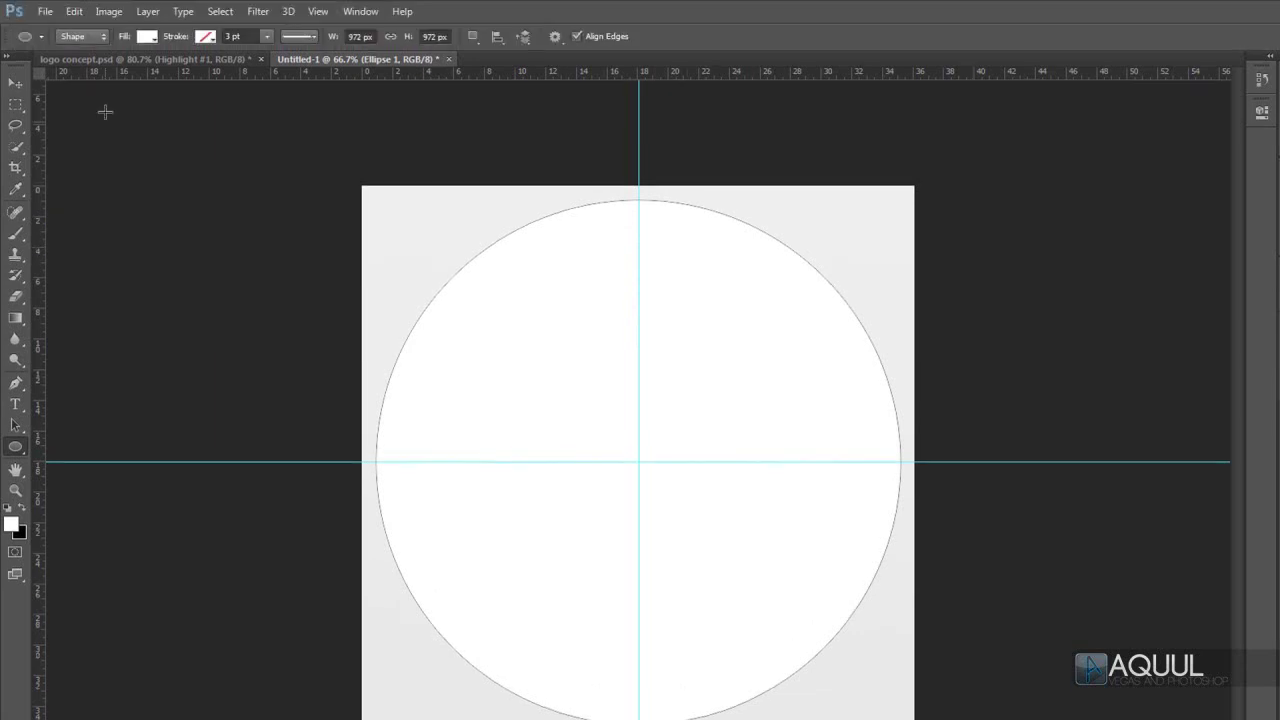
click(147, 38)
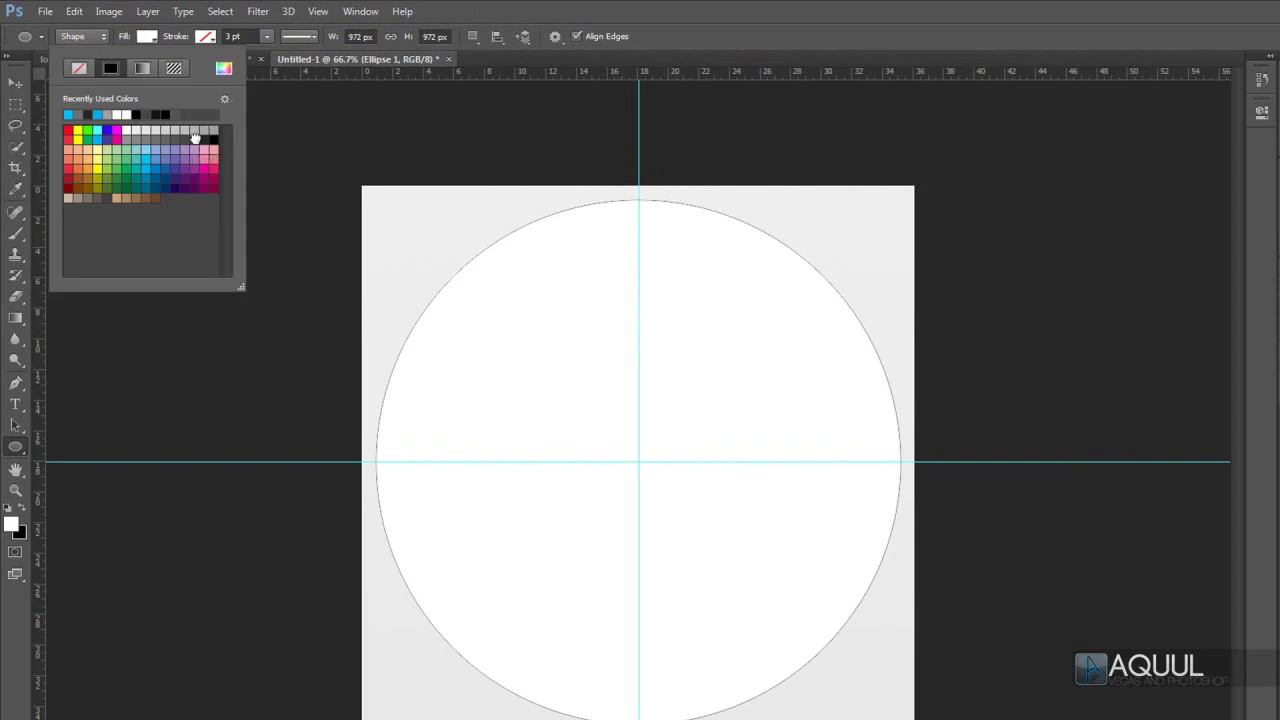
click(195, 133)
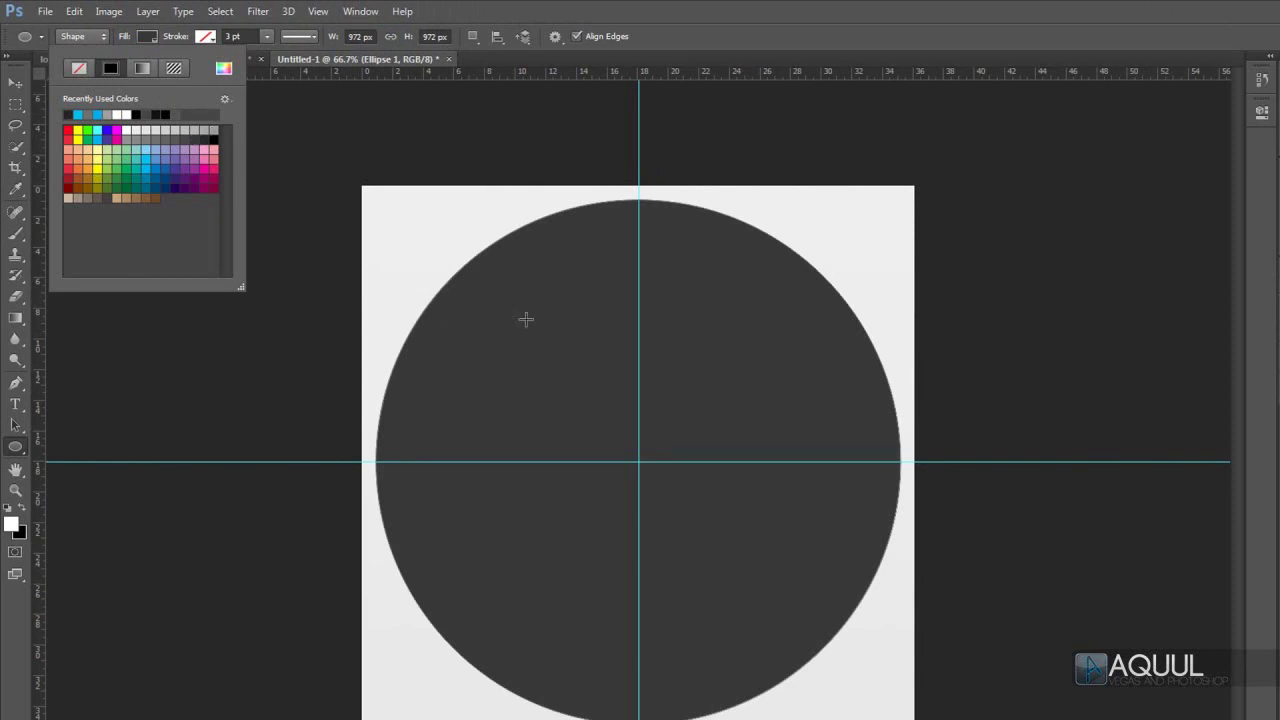
key(Return)
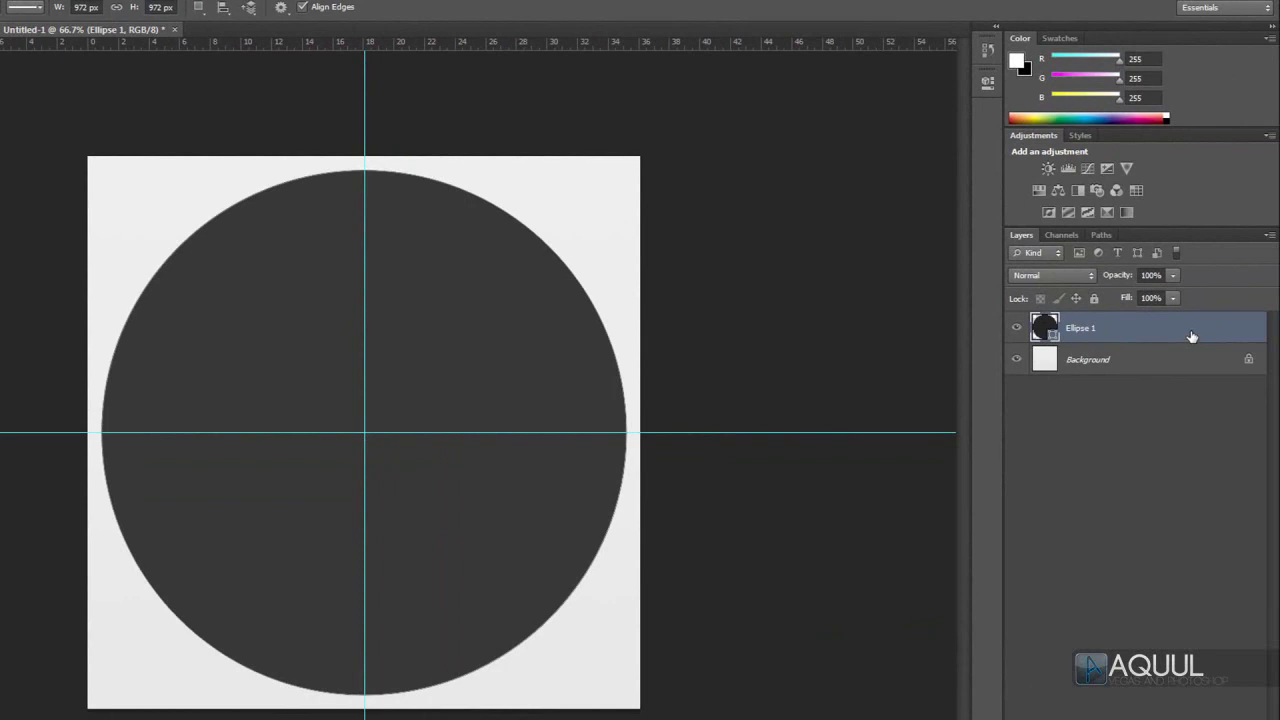
Duplicate the Ellipse 1 layer as Ellipse 1 copy within the same document.
right_click(1191, 336)
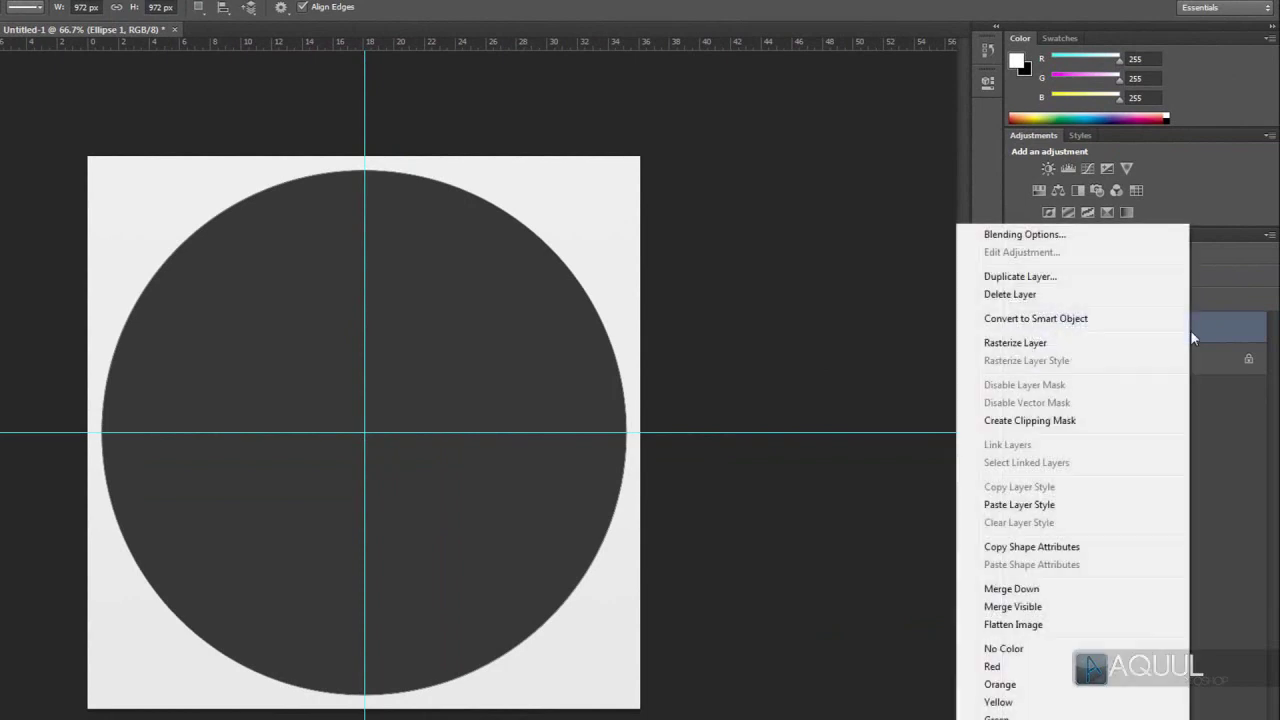
click(1051, 283)
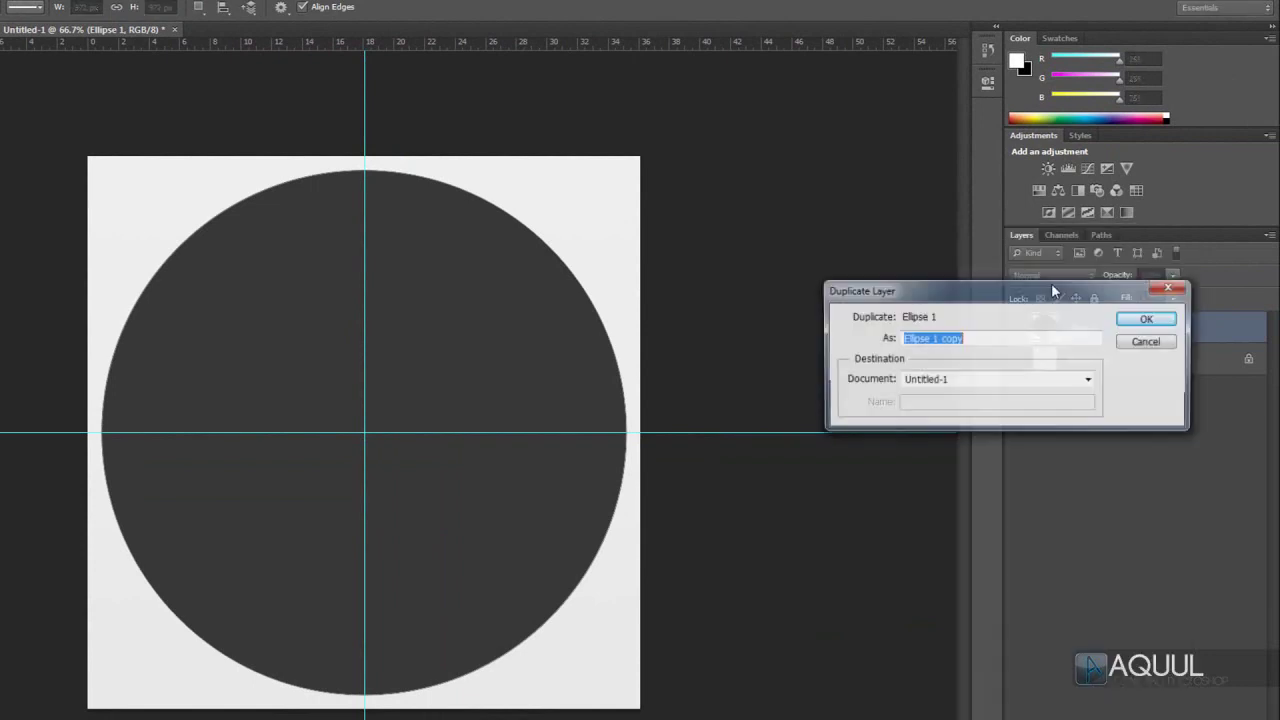
click(1148, 320)
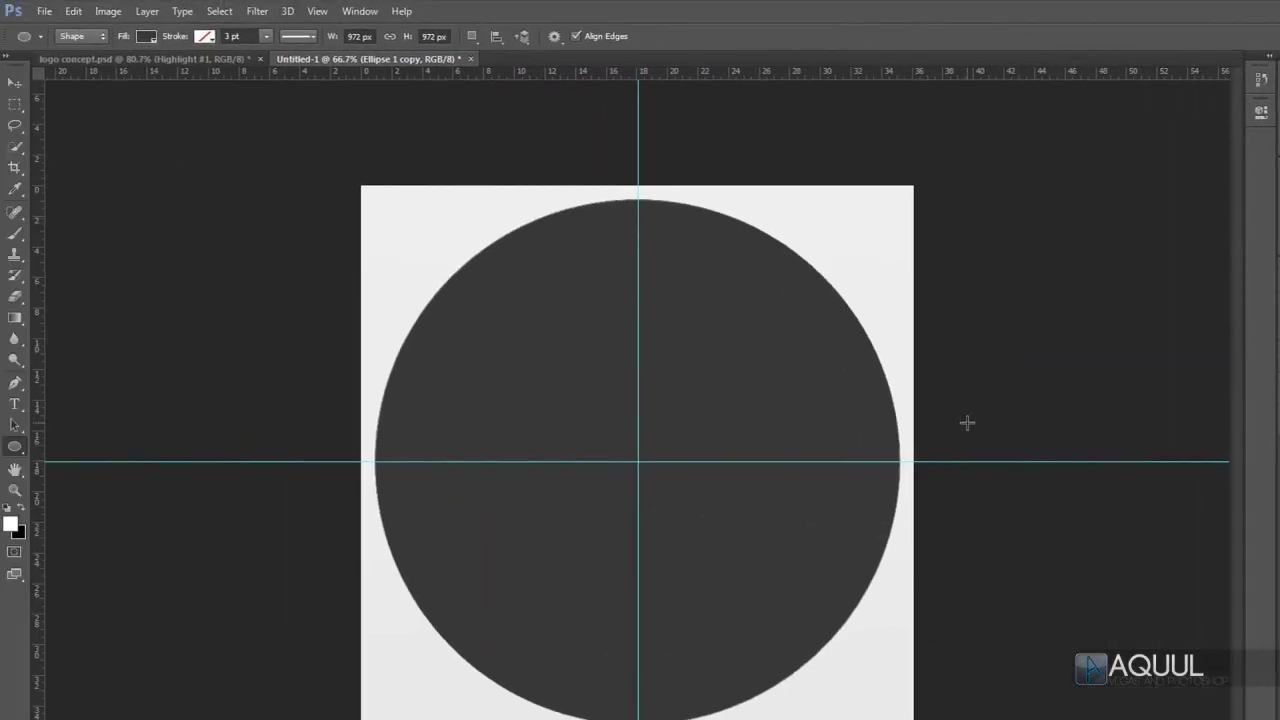
Subtract a slightly smaller concentric circle from the duplicated ellipse using Subtract Front Shape and fill the remaining ring with medium grey.
click(478, 37)
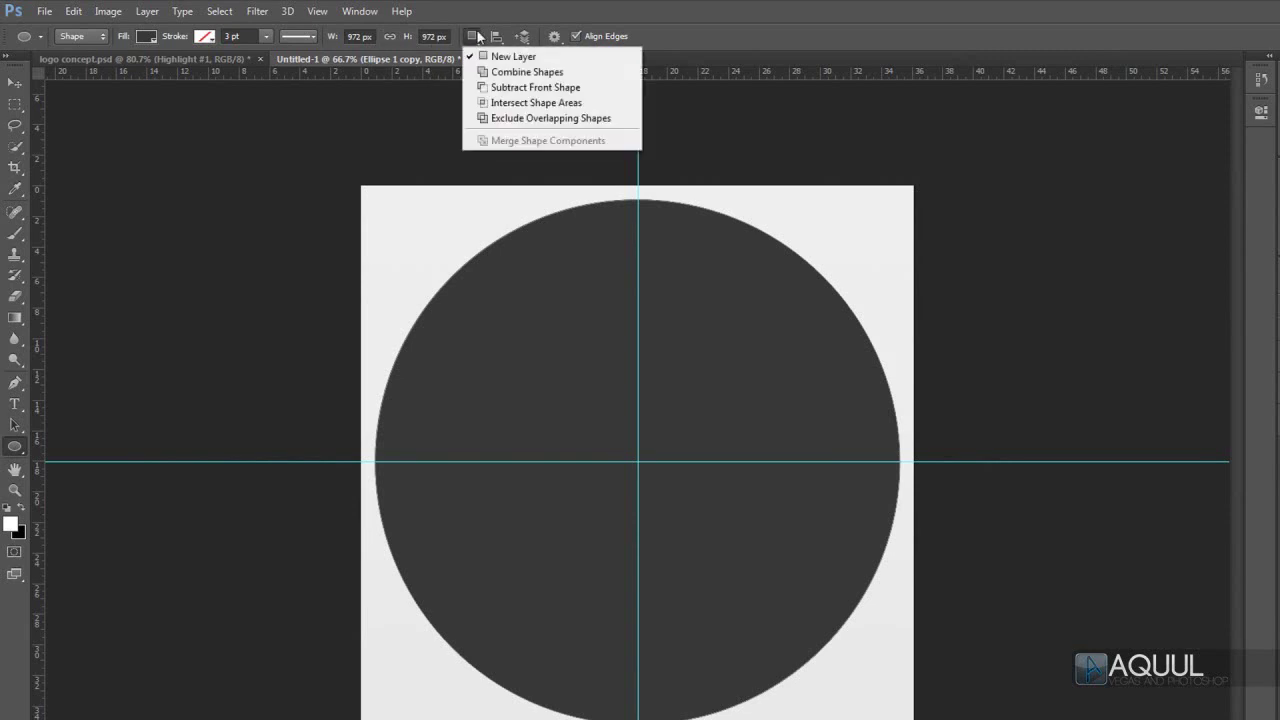
click(600, 90)
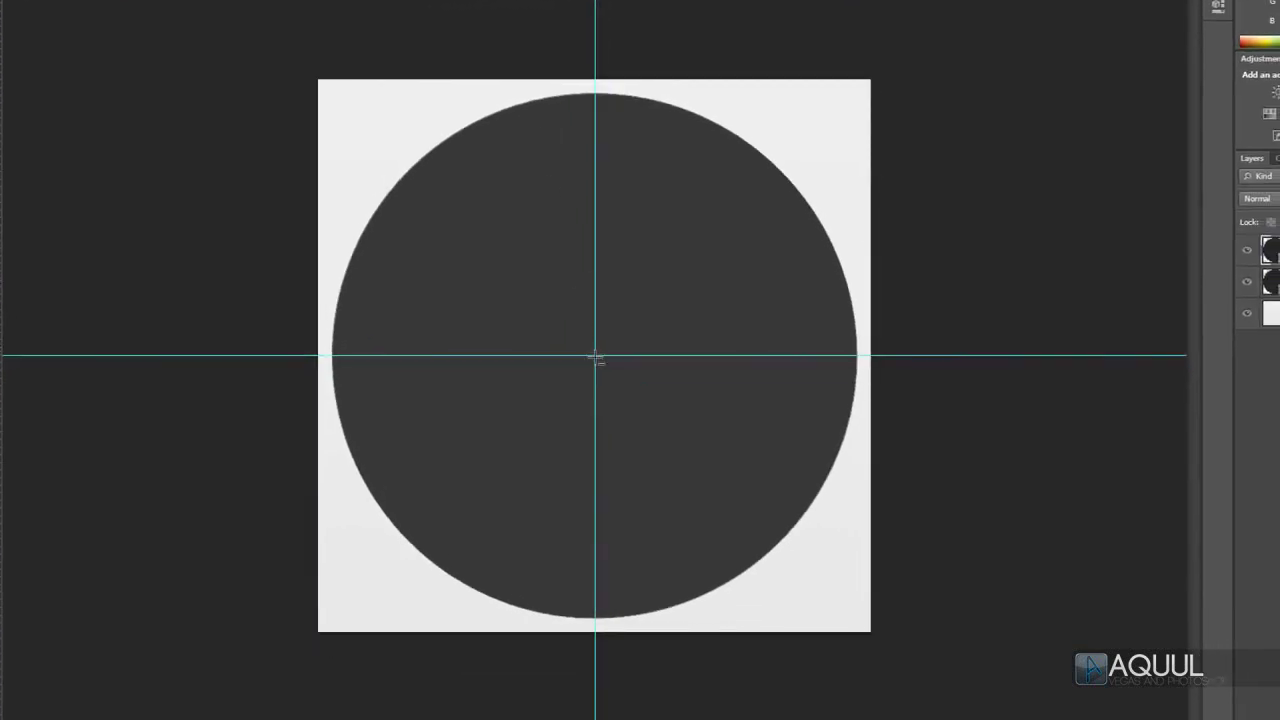
drag(594, 356, 884, 121)
key(shift)
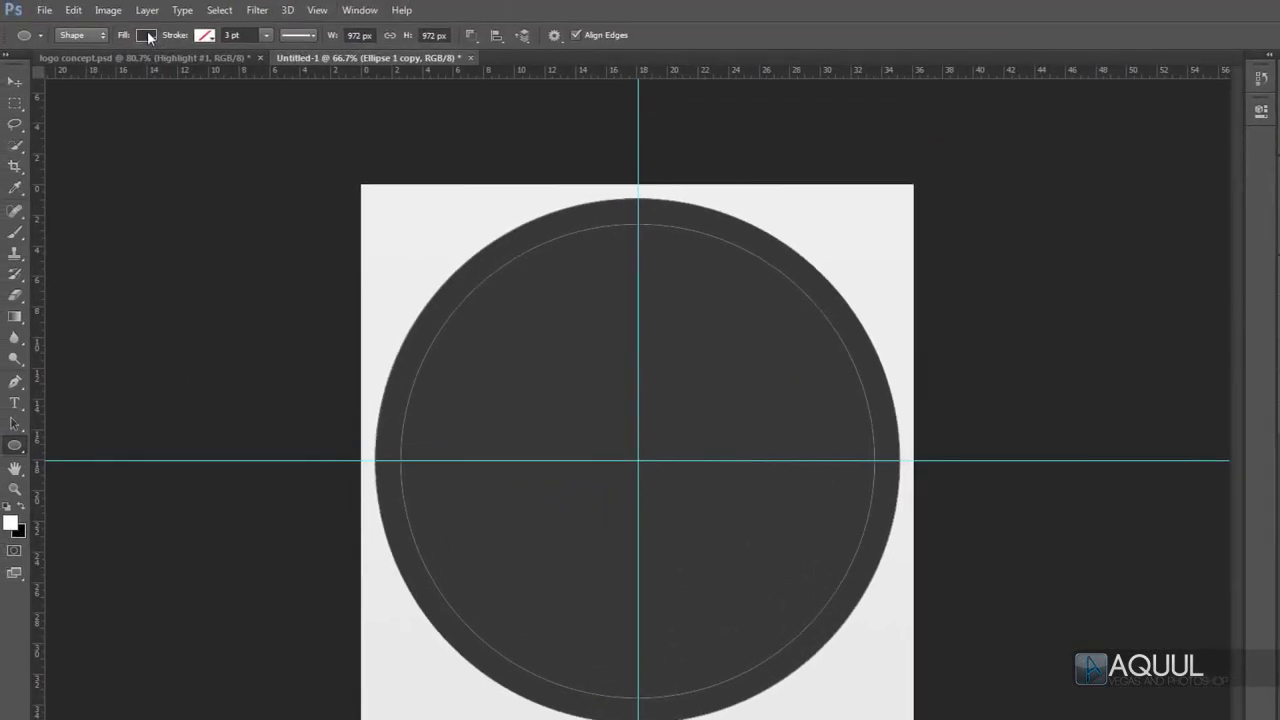
click(147, 36)
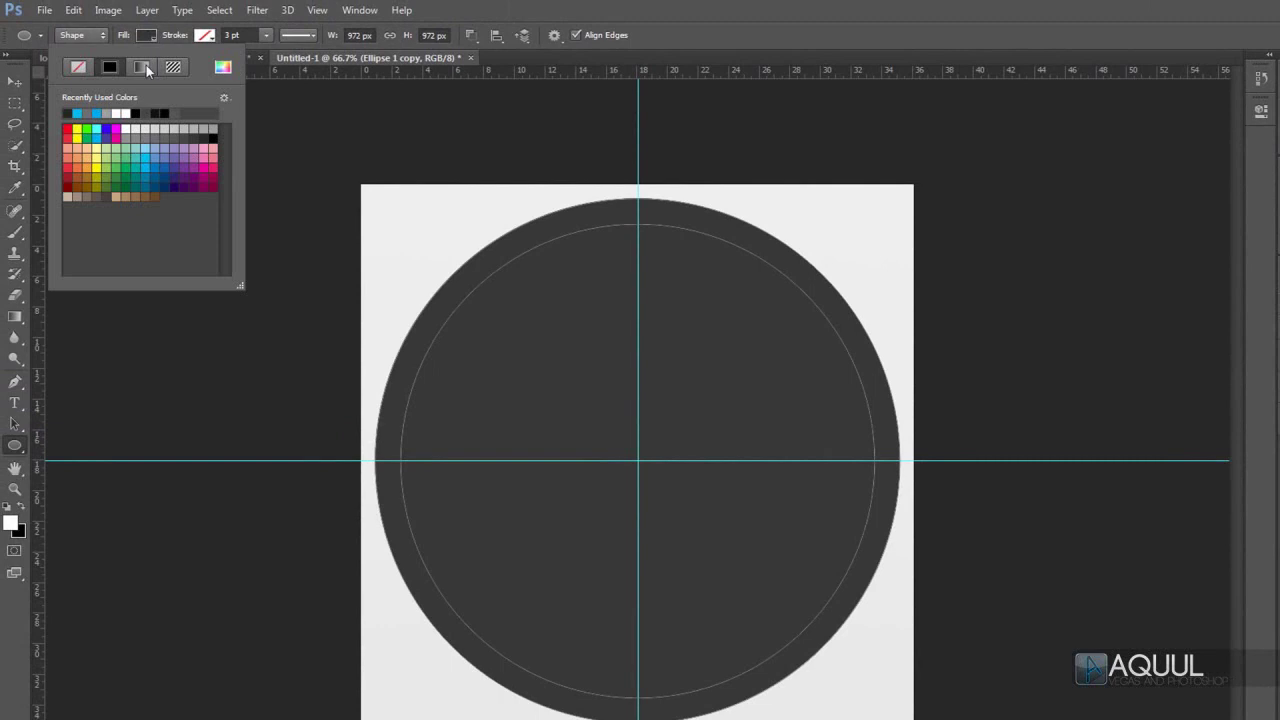
click(146, 131)
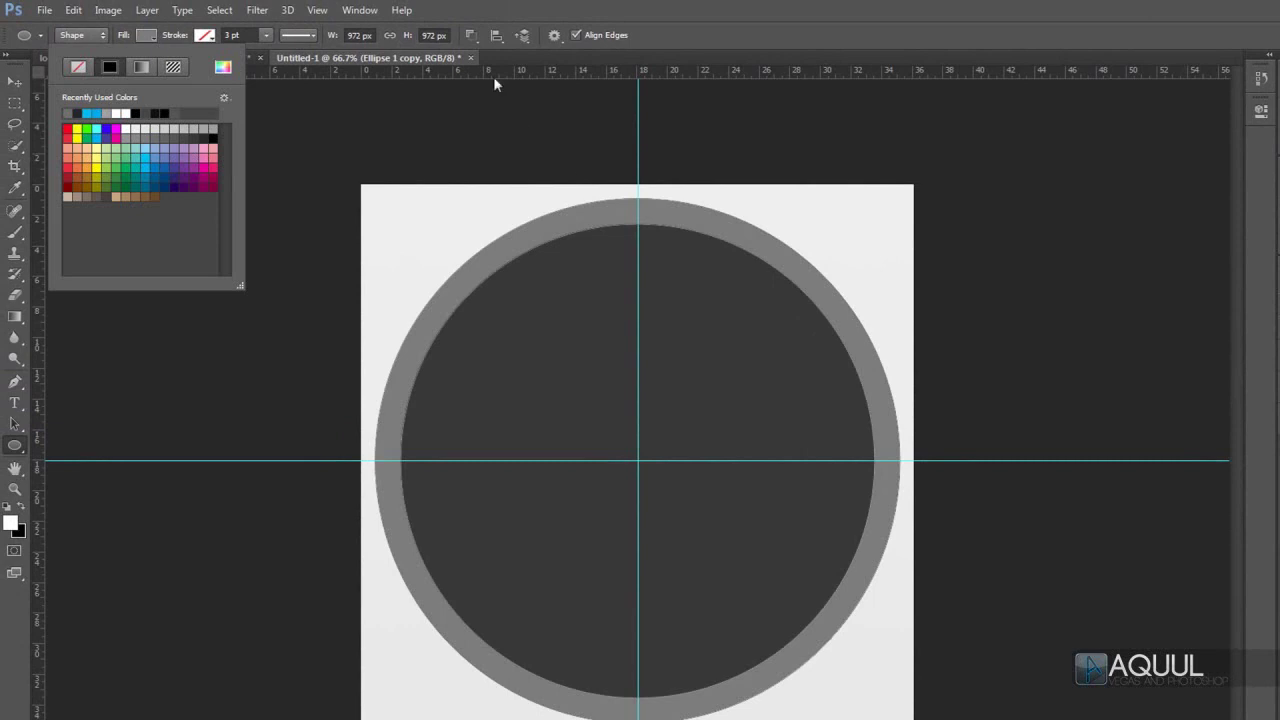
Draw a circle about 27.6 cm wide as a new shape layer, centred on the guides inside the grey ring.
click(472, 36)
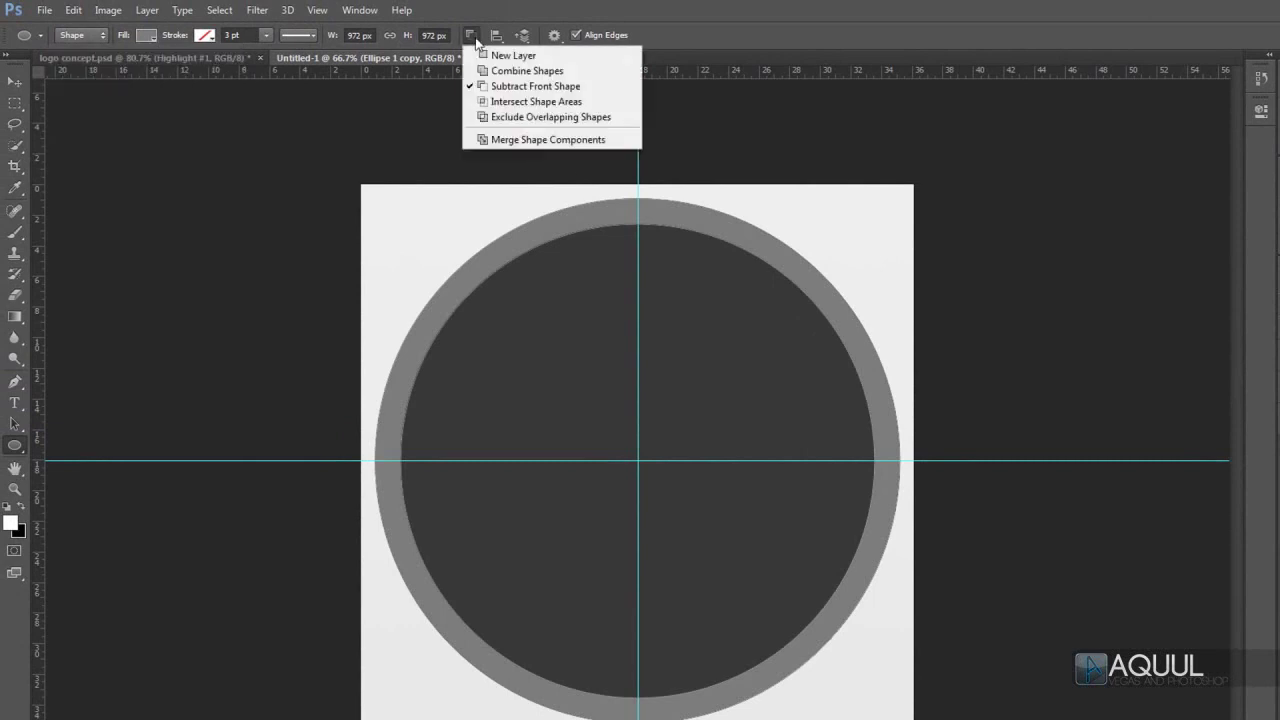
click(552, 58)
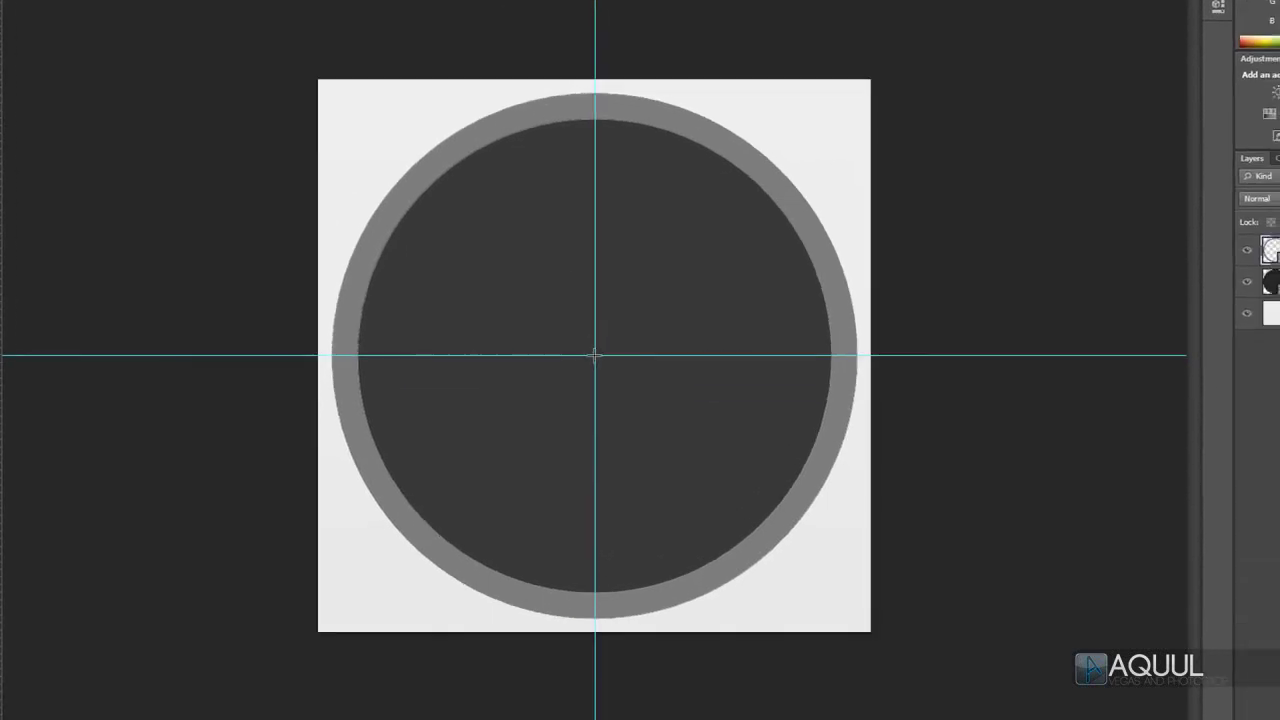
mouse_move(595, 355)
mouse_down()
mouse_move(877, 166)
mouse_move(945, 138)
mouse_move(937, 145)
mouse_up()
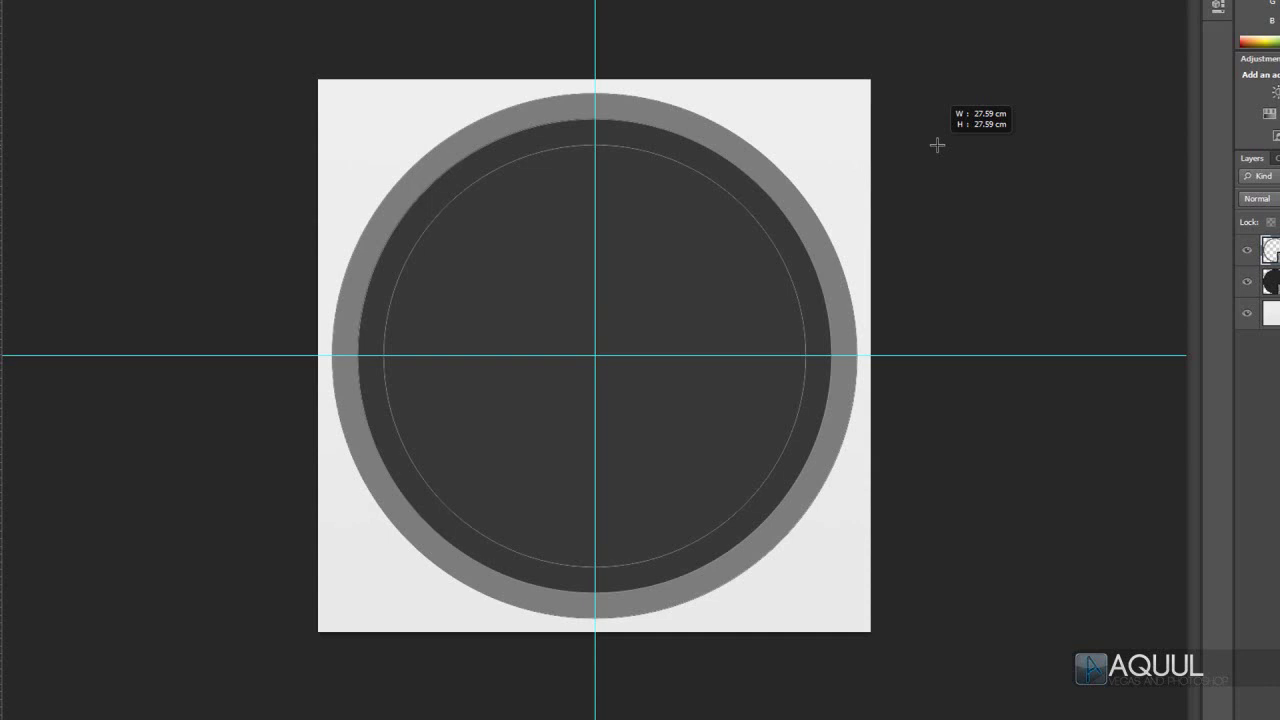
drag(937, 145, 937, 144)
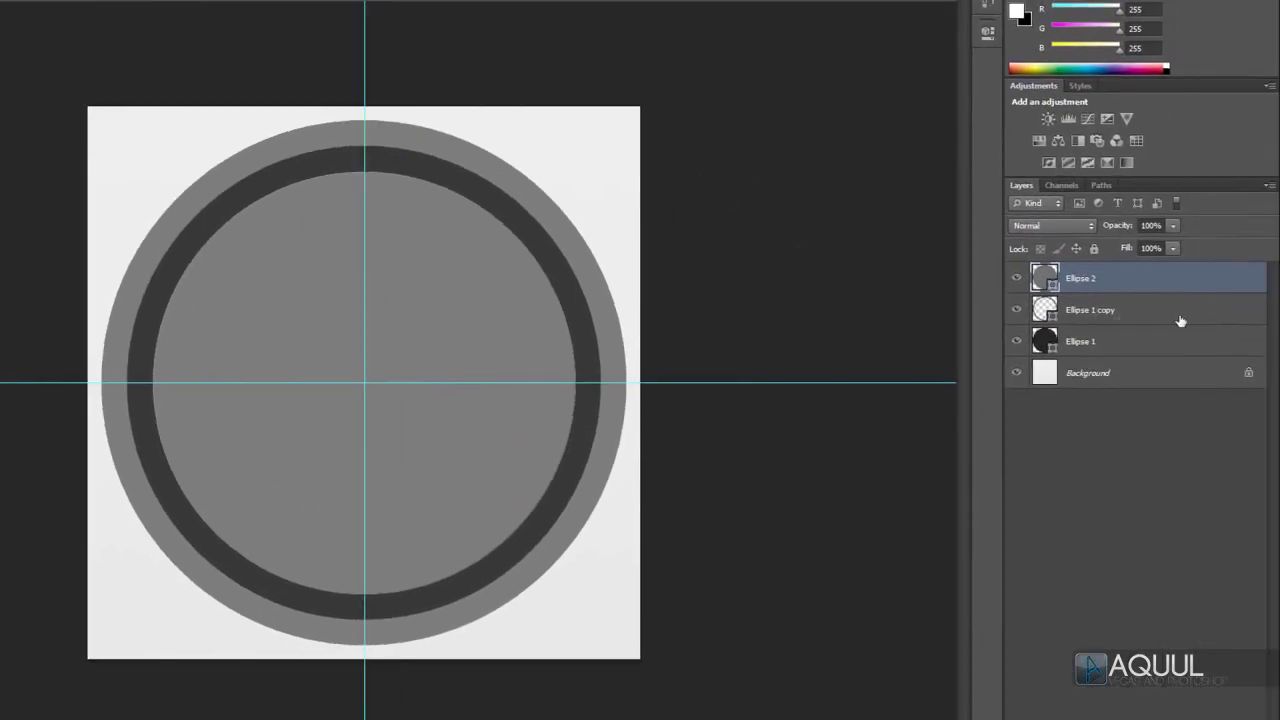
Enable the Inner Shadow, Gradient Overlay and Drop Shadow layer effects on the Ellipse 1 copy ring.
click(1088, 313)
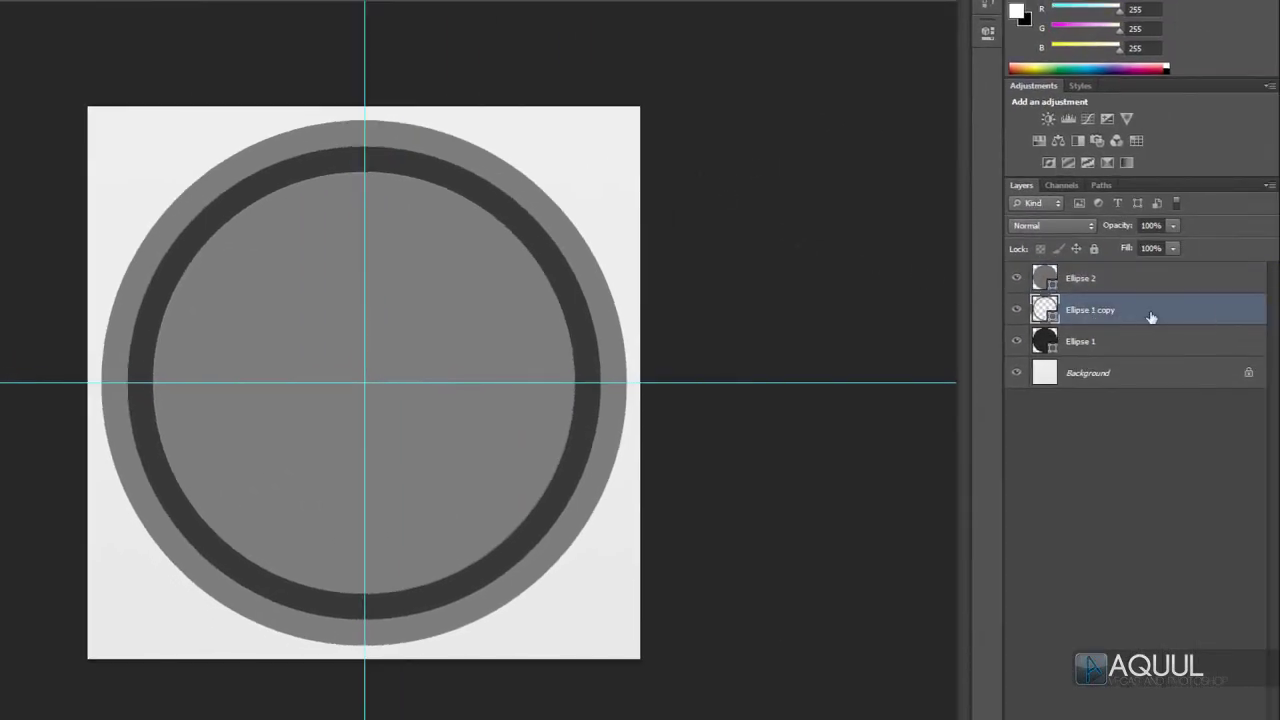
double_click(1206, 314)
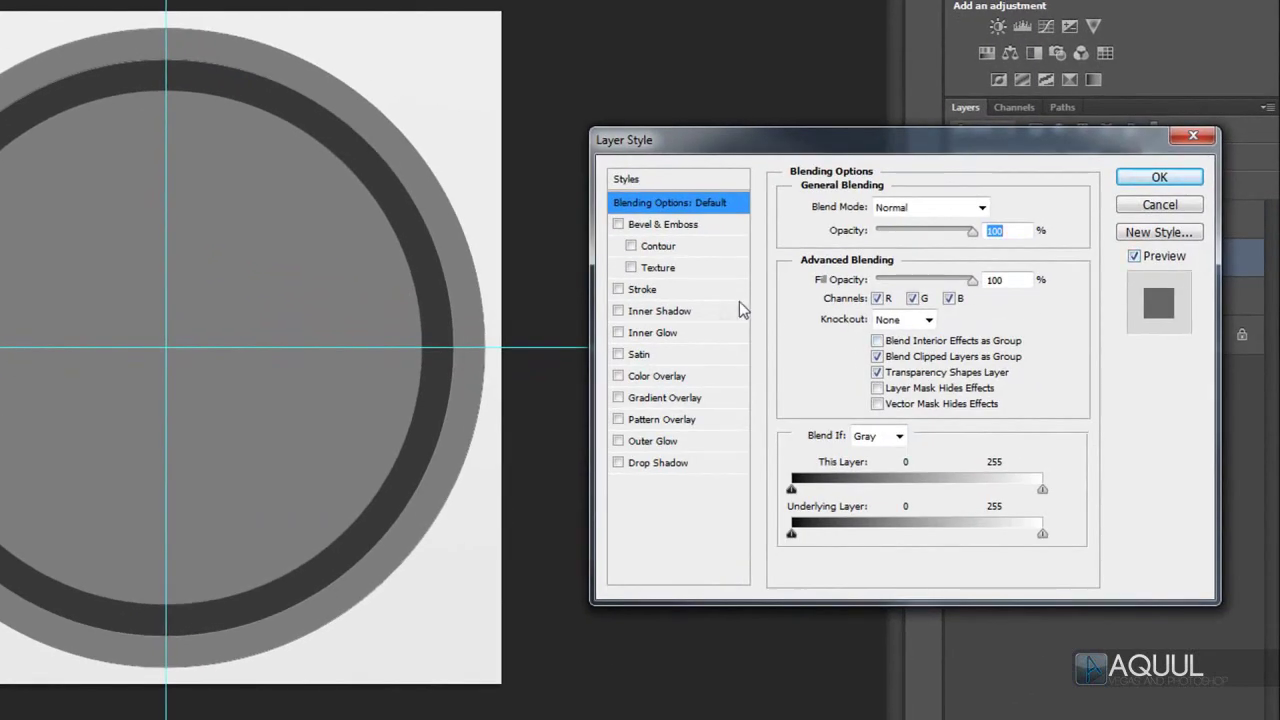
click(618, 311)
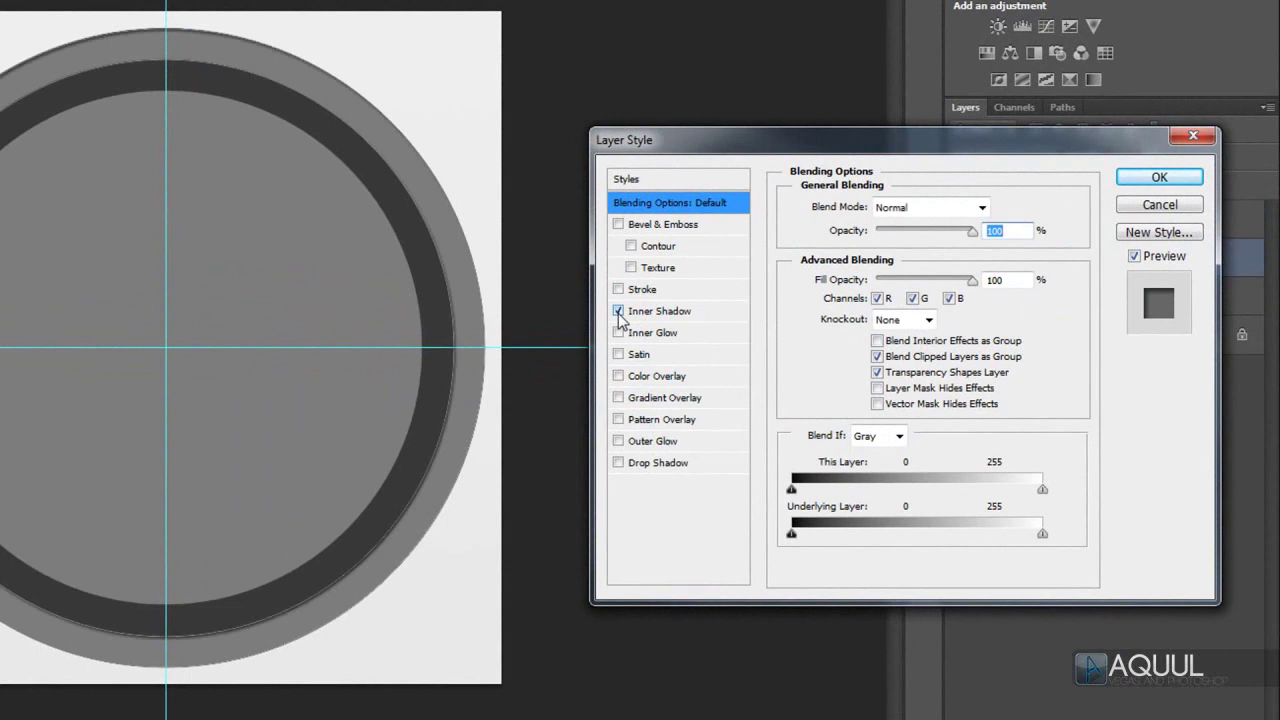
click(618, 399)
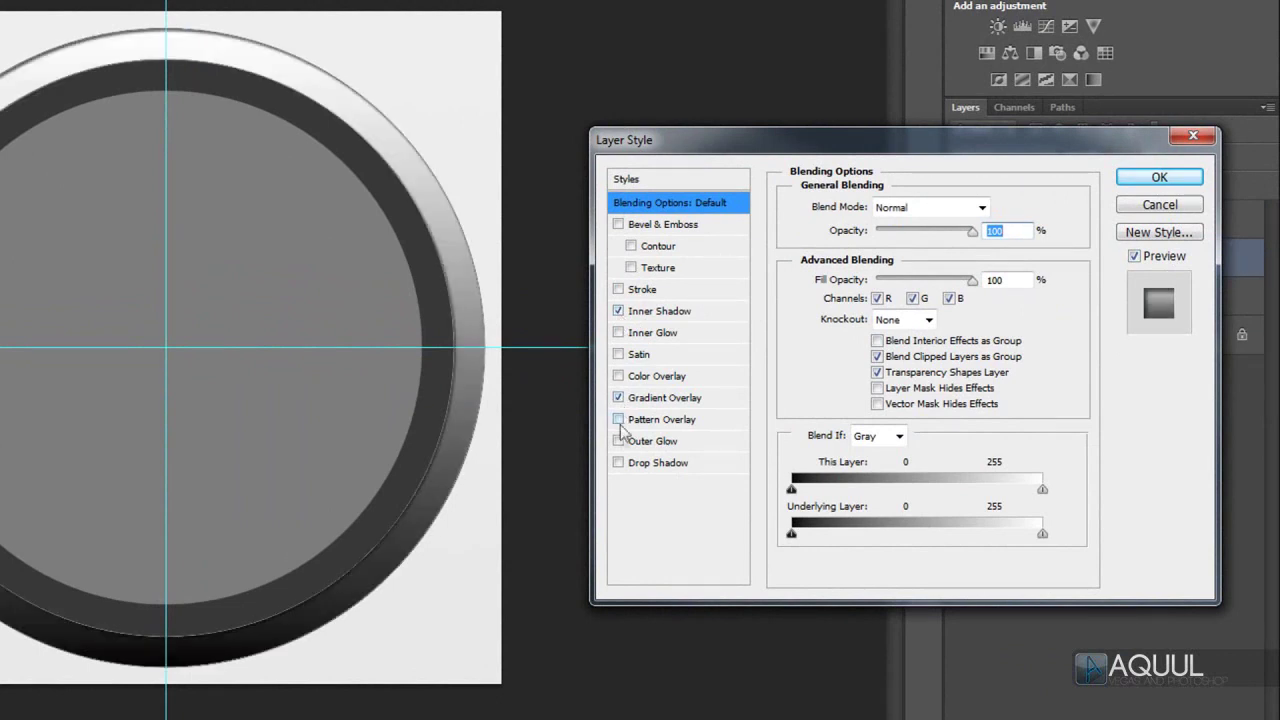
click(619, 463)
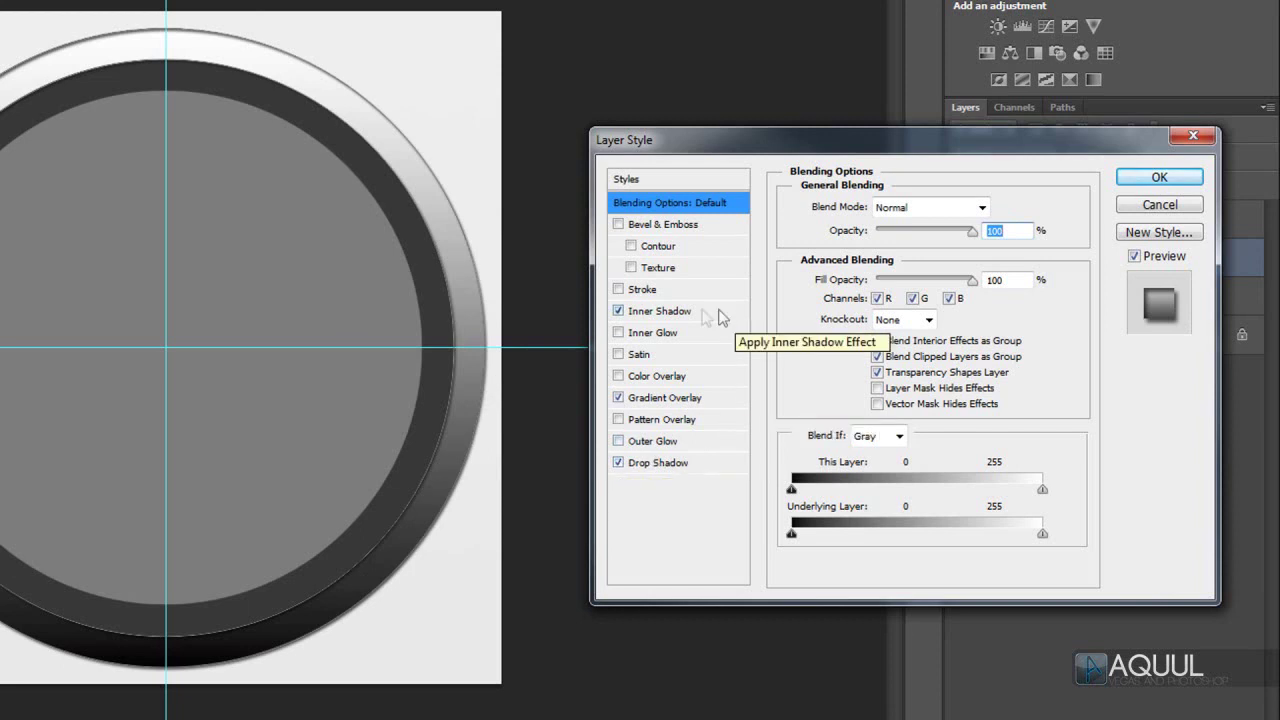
Set the ring's inner shadow to Normal blend mode, white (ffffff) colour and 100% opacity.
click(671, 311)
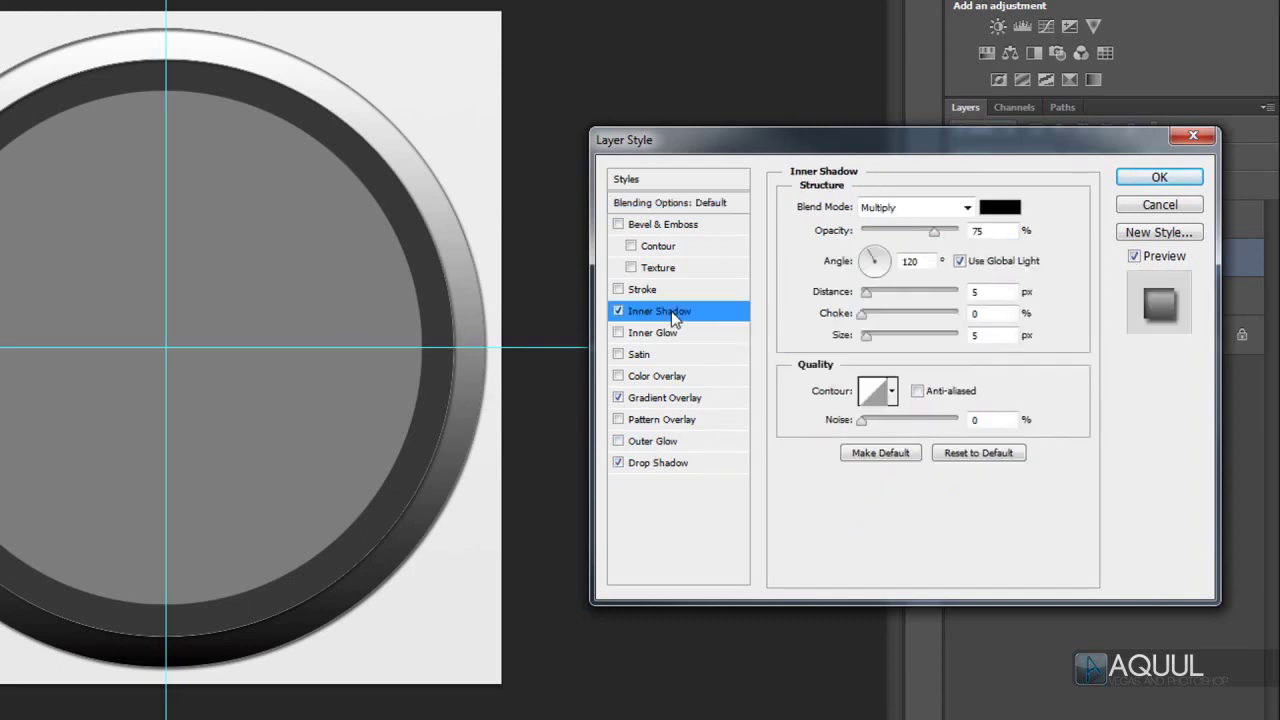
click(966, 207)
click(955, 228)
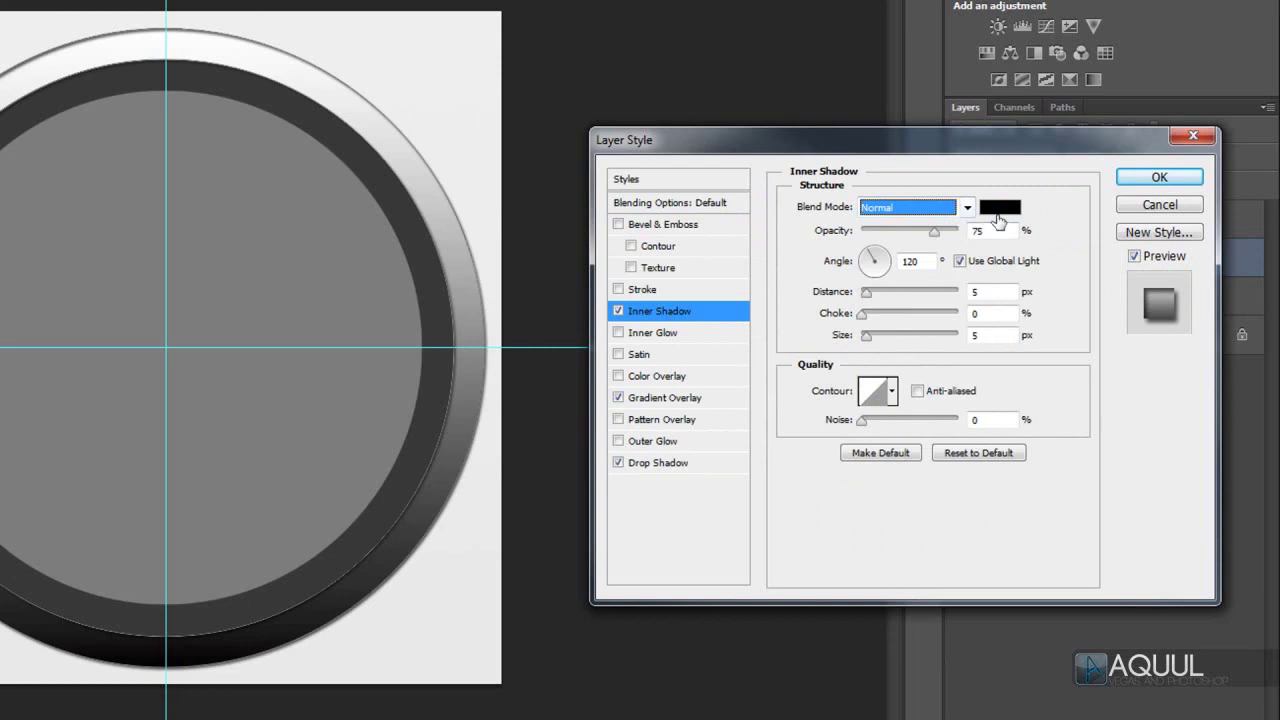
click(1000, 207)
click(344, 267)
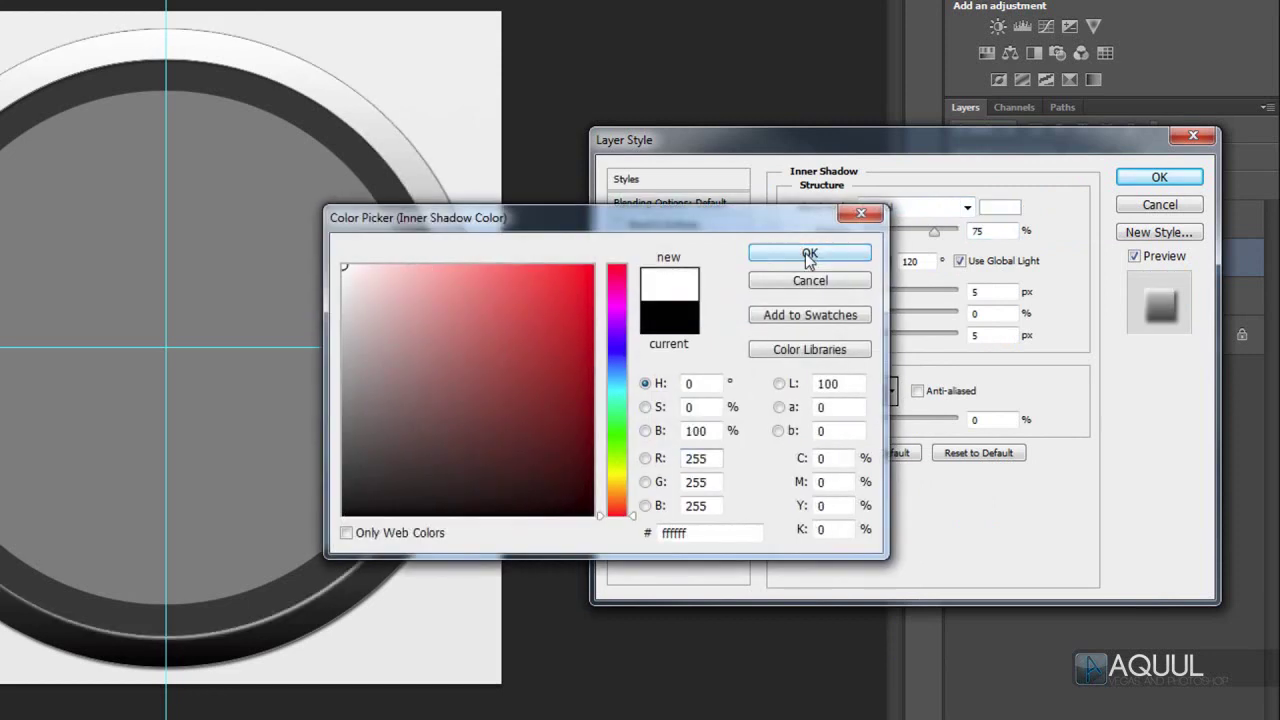
click(810, 252)
drag(935, 238, 985, 230)
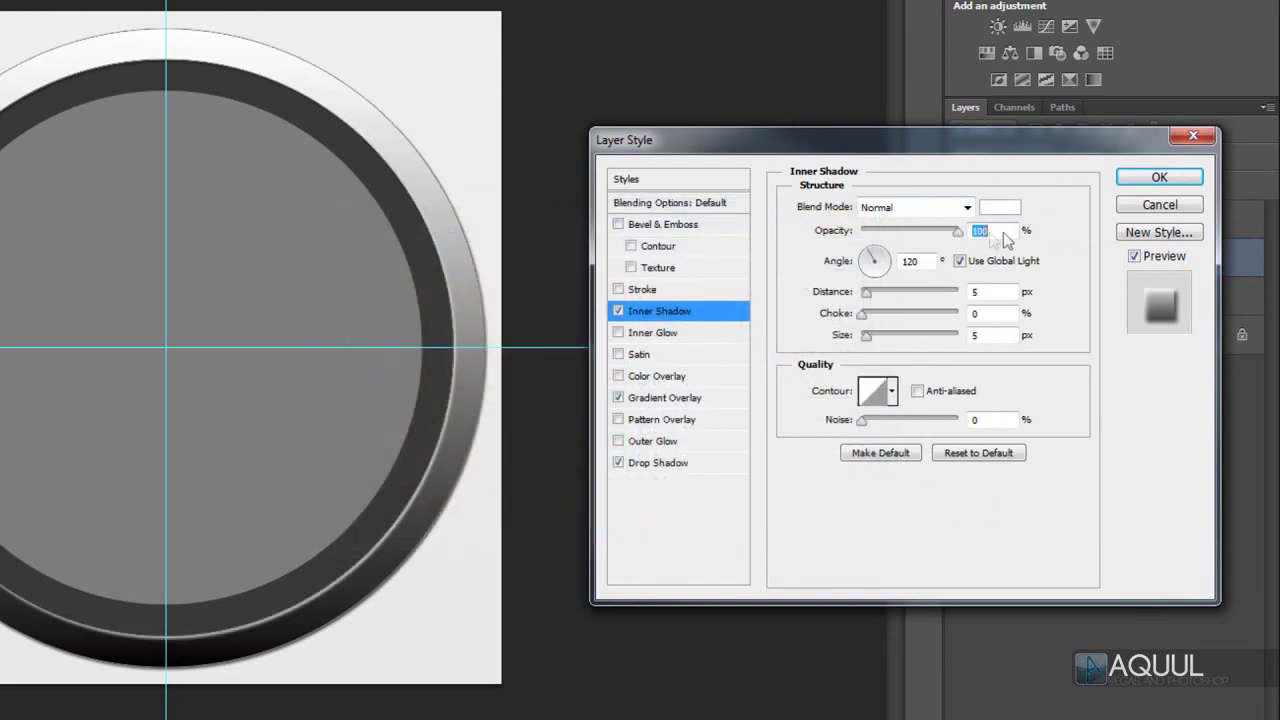
click(1000, 291)
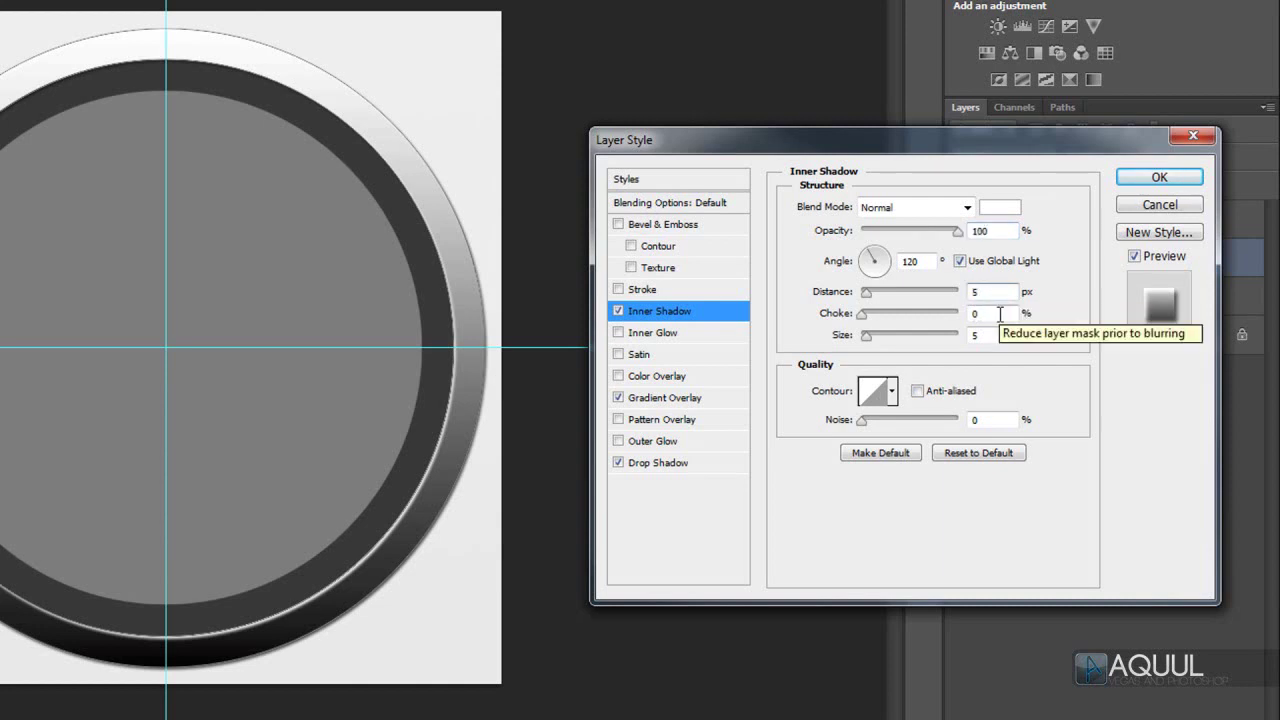
click(998, 331)
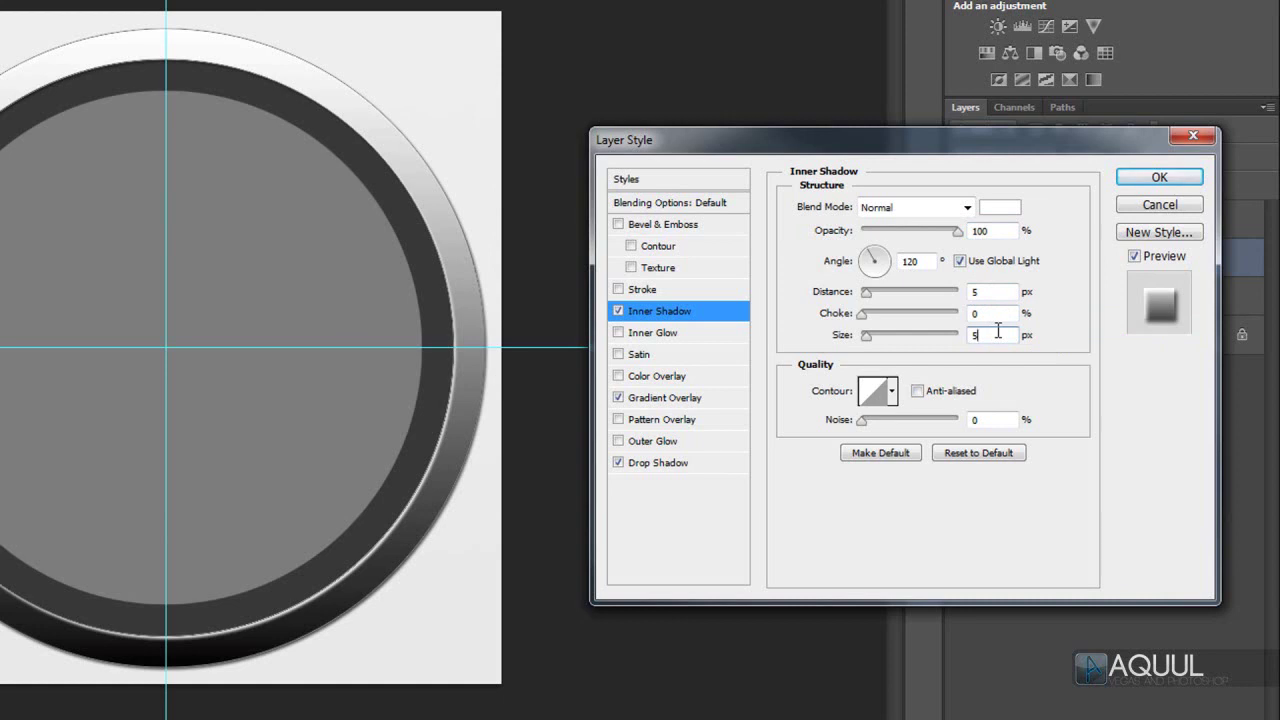
Change the black start stop of the ring's gradient overlay to a light grey.
click(667, 398)
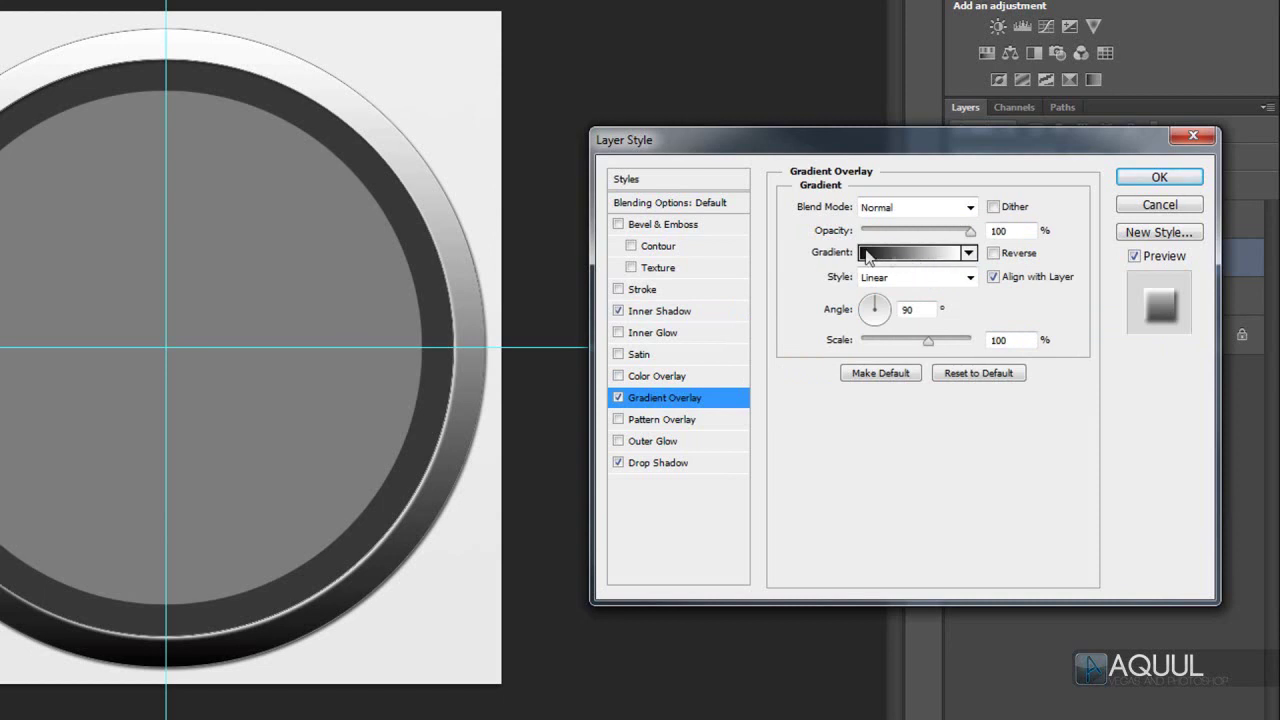
click(908, 262)
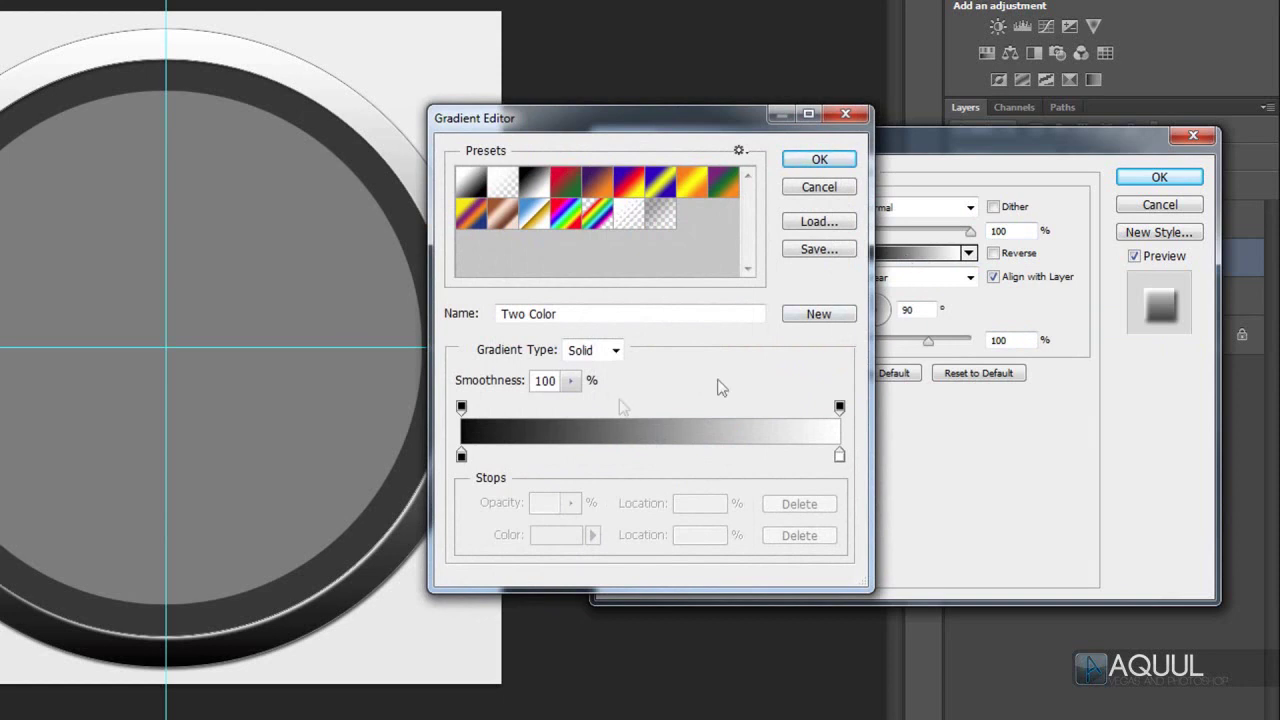
click(461, 456)
double_click(462, 458)
drag(343, 335, 344, 307)
click(810, 254)
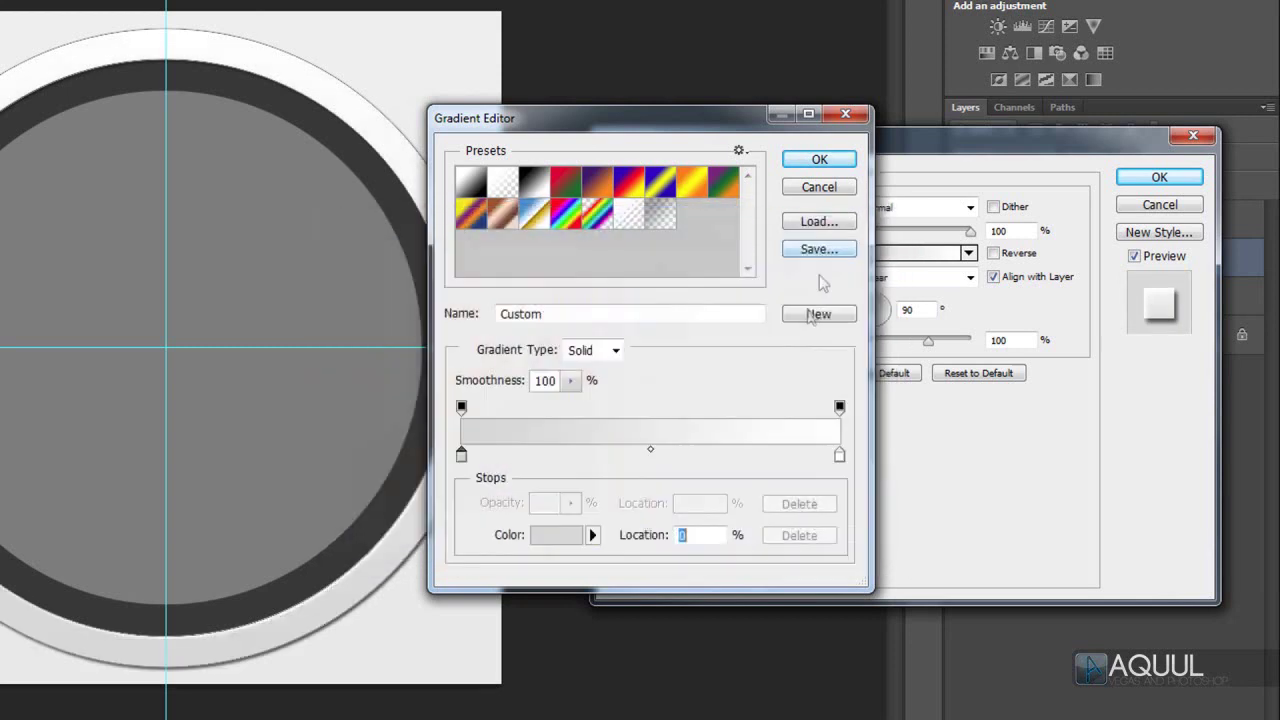
Change the end stop of the ring's gradient overlay to very light grey, about eeeeee, and accept the gradient.
double_click(840, 458)
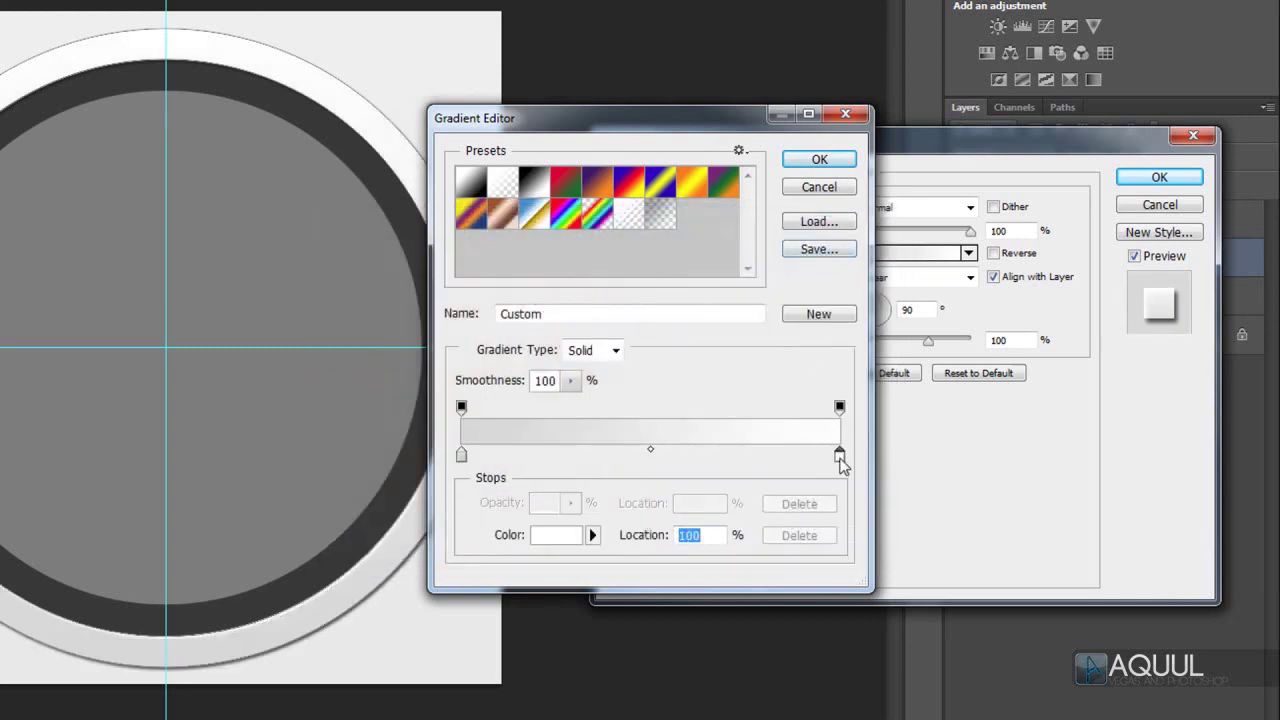
mouse_move(341, 302)
mouse_down()
mouse_move(328, 282)
mouse_move(338, 279)
mouse_up()
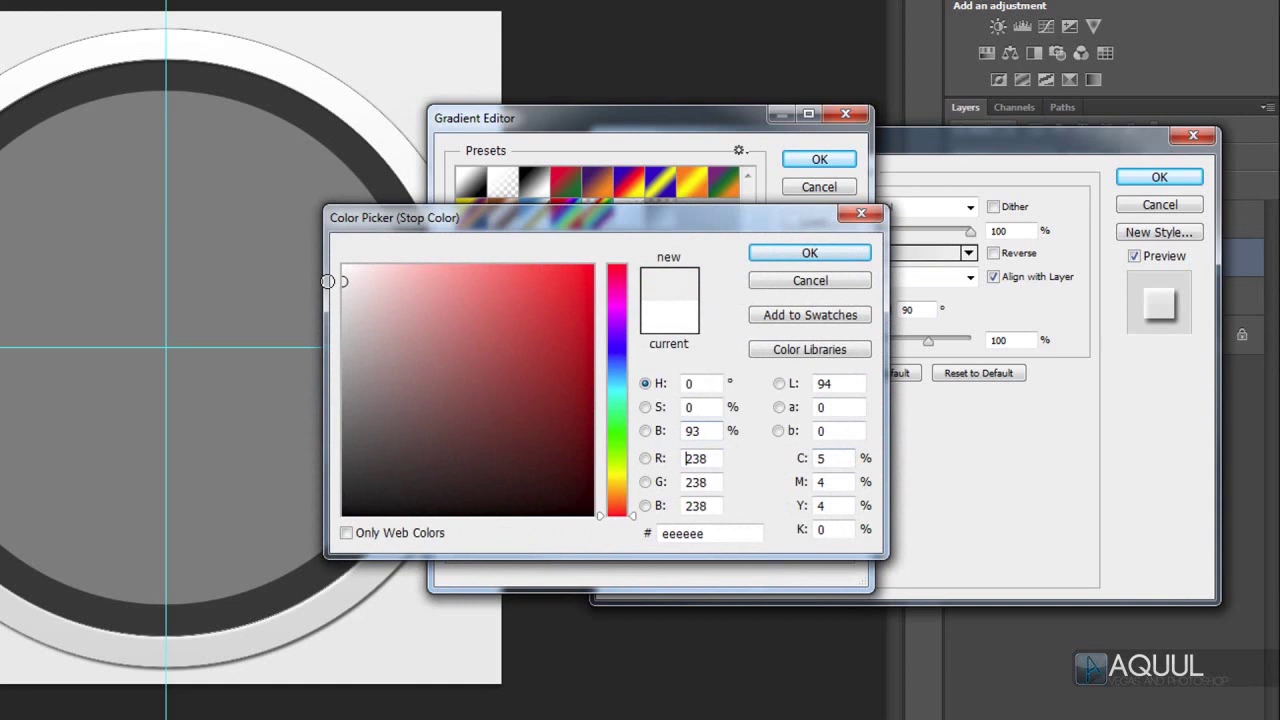
click(845, 257)
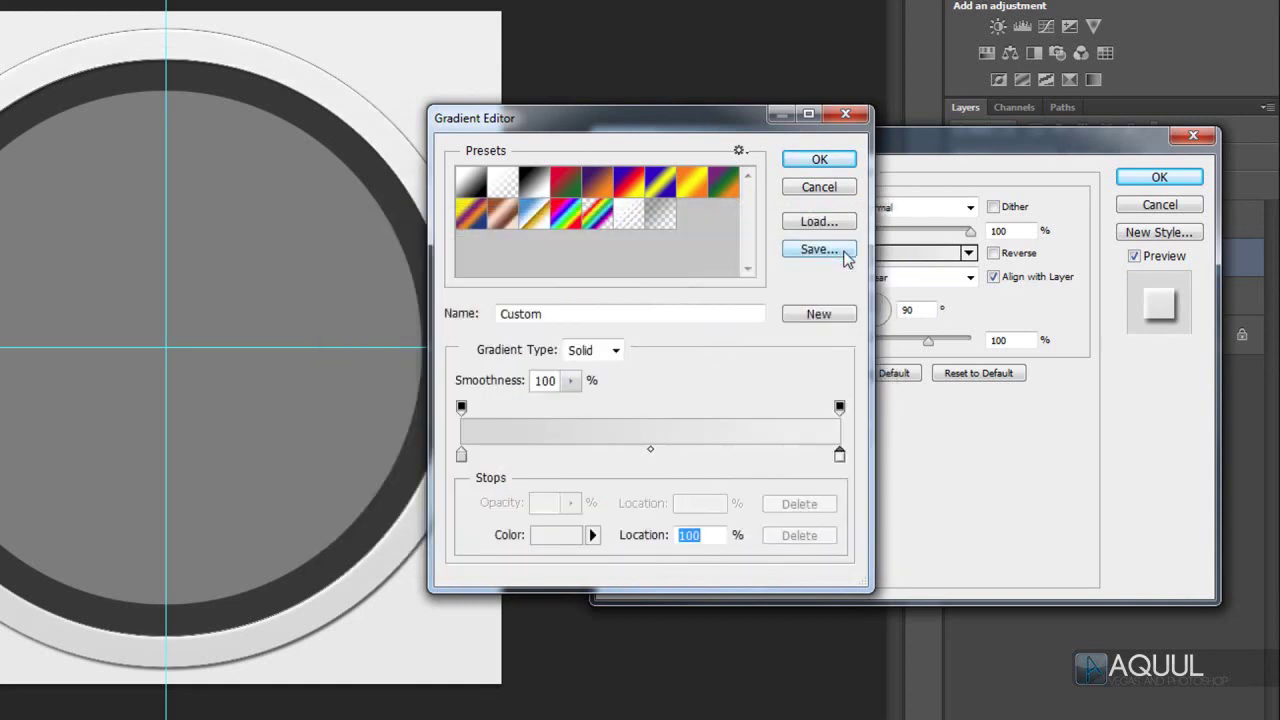
click(840, 163)
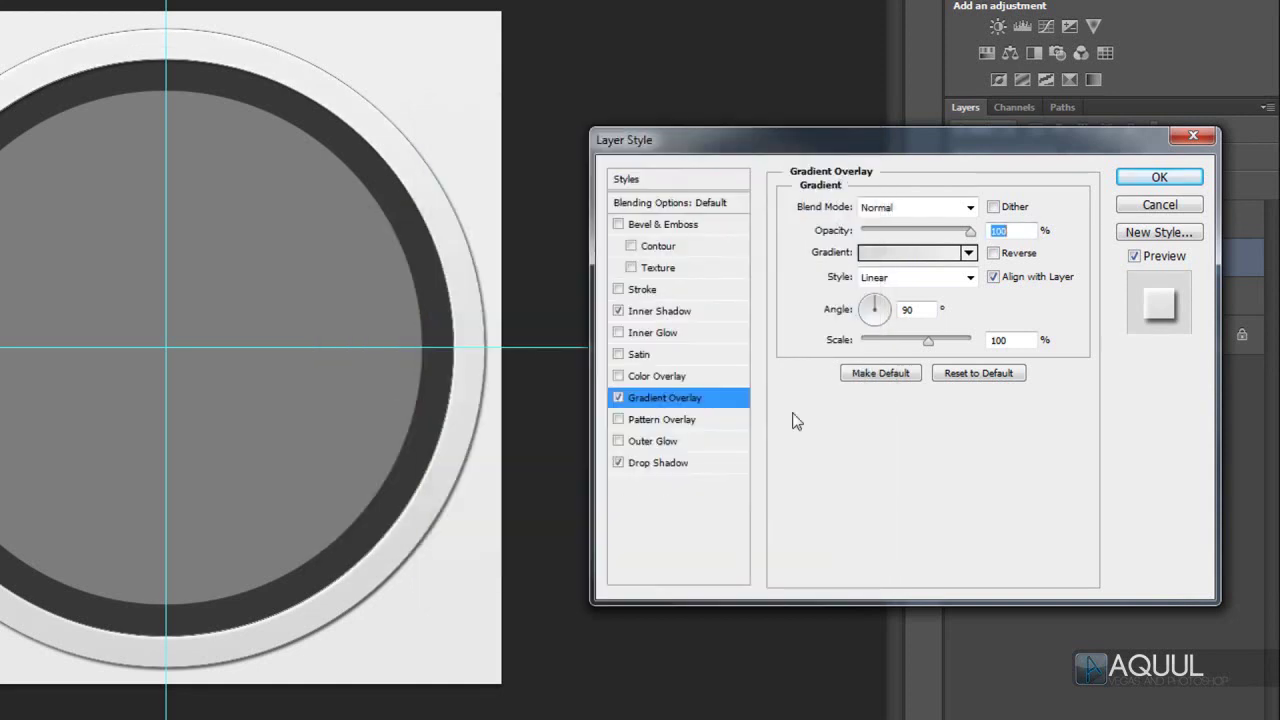
Increase the size of the ring's drop shadow slightly and apply the layer style.
click(660, 465)
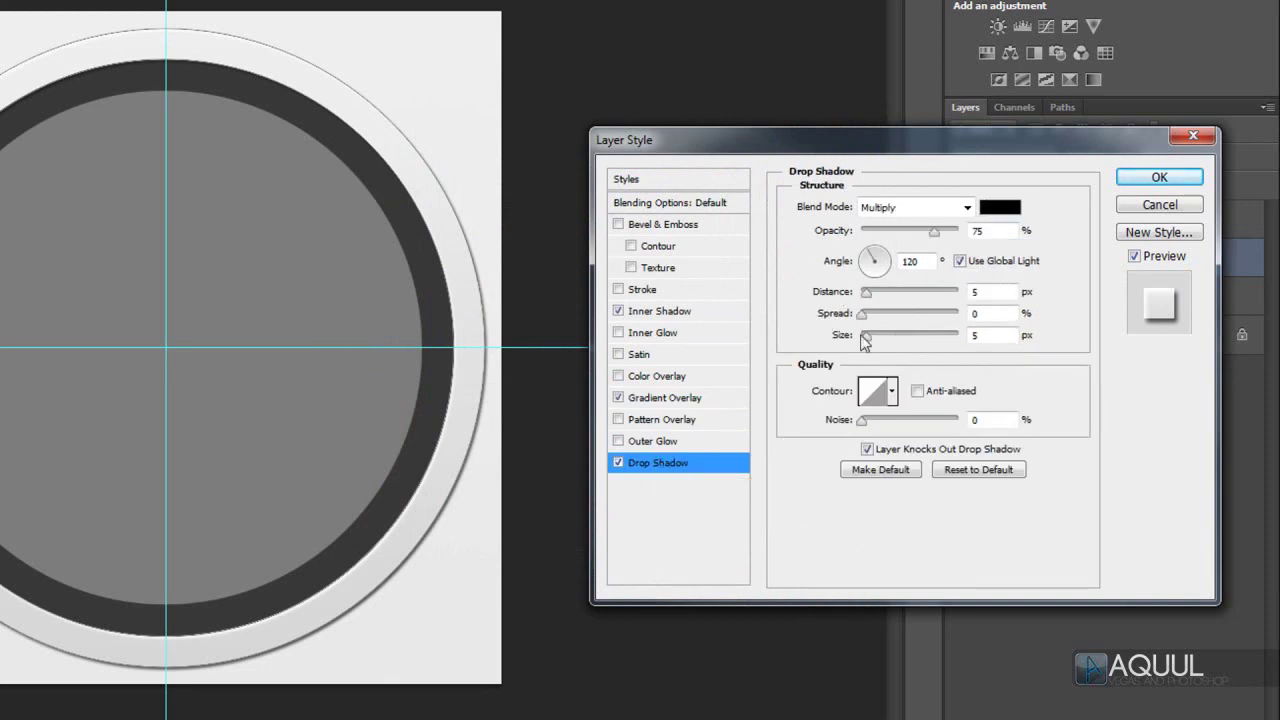
drag(866, 338, 876, 343)
click(1181, 178)
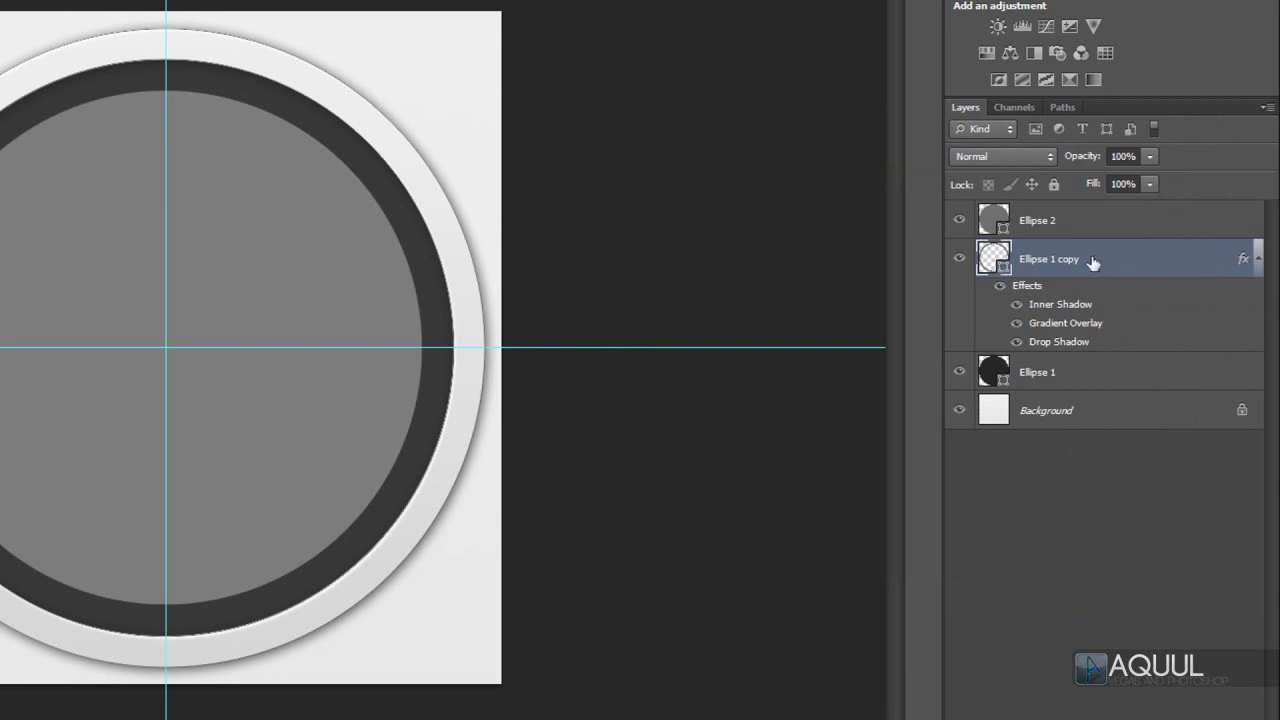
Copy the layer style of Ellipse 1 copy and paste it onto the Ellipse 2 layer.
right_click(1154, 266)
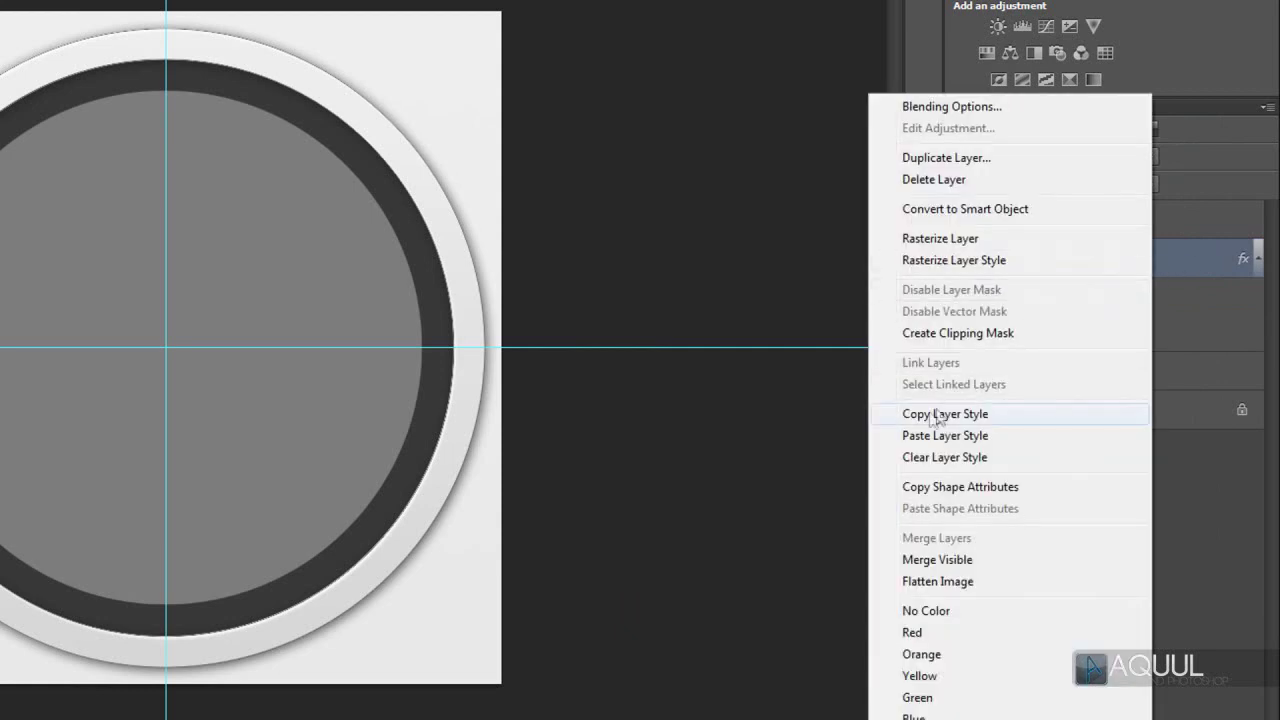
click(1010, 414)
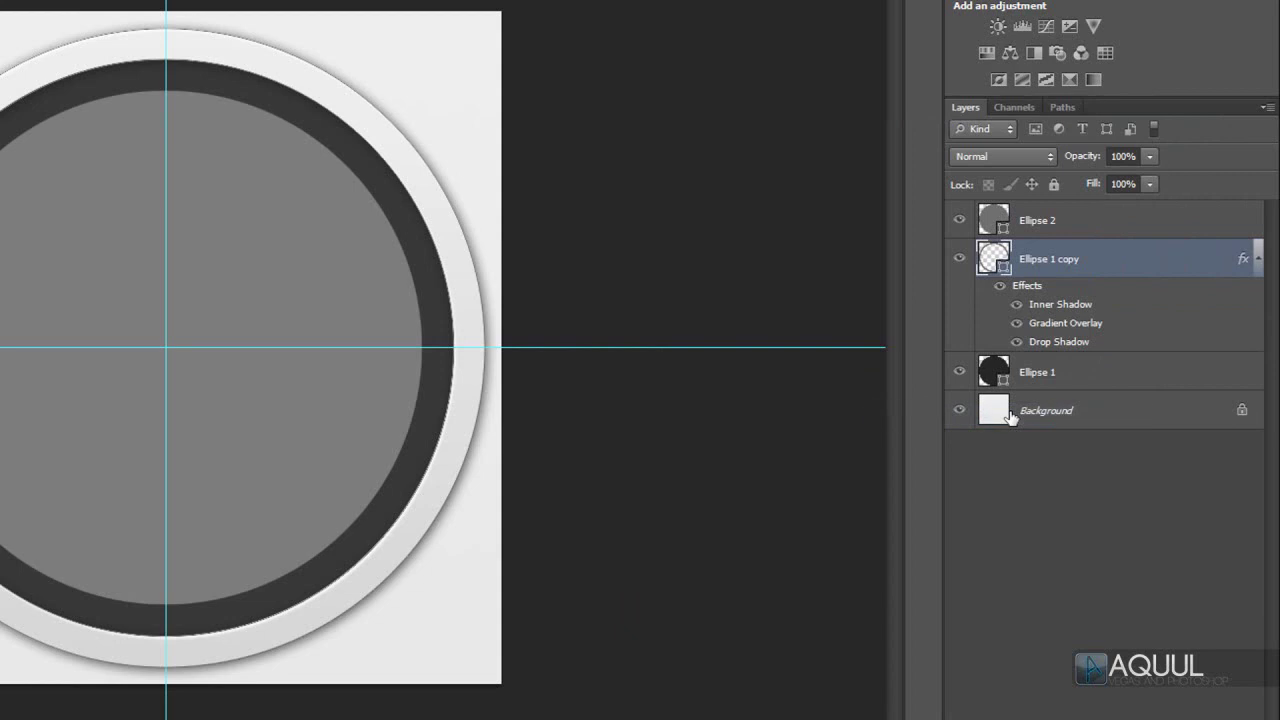
click(1158, 220)
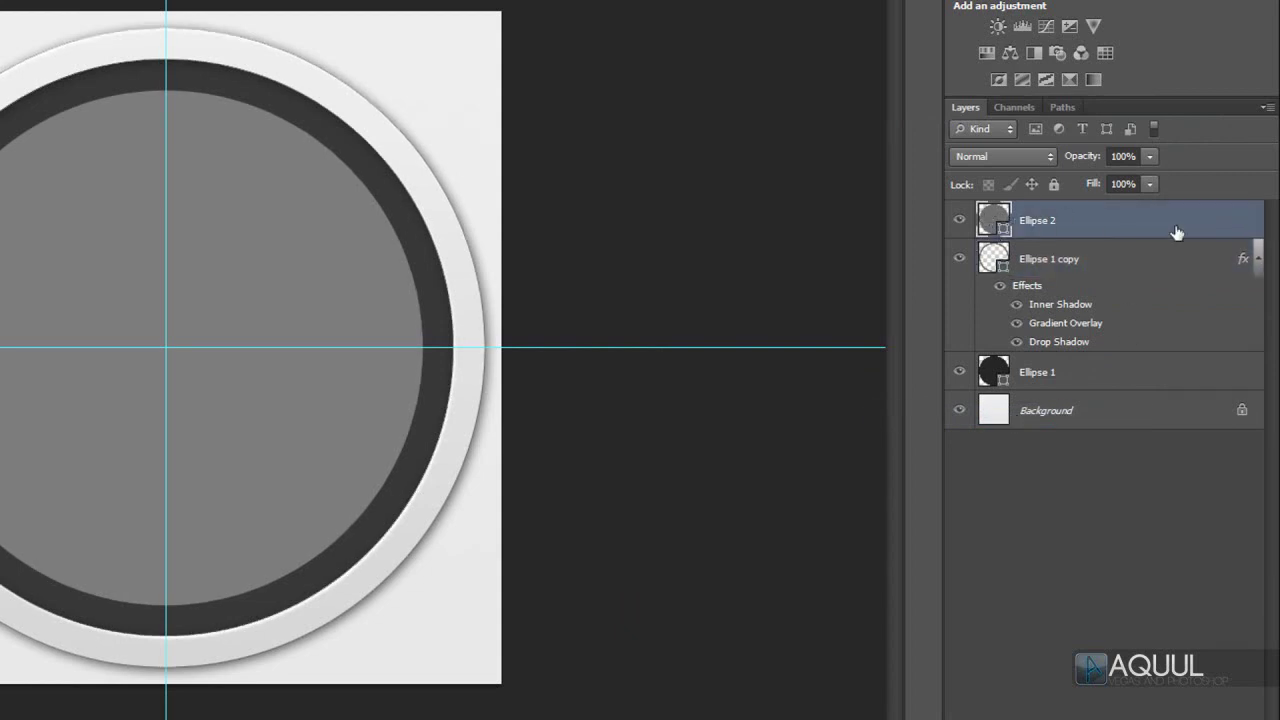
right_click(1180, 217)
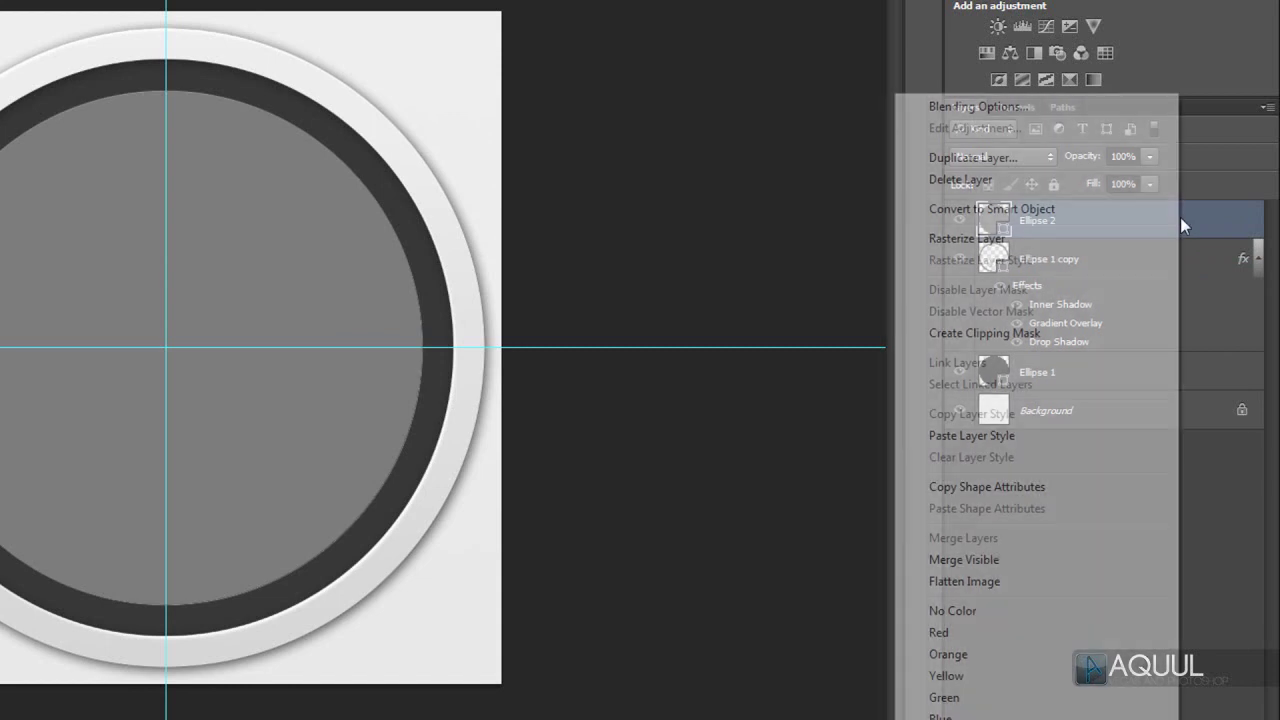
click(1052, 440)
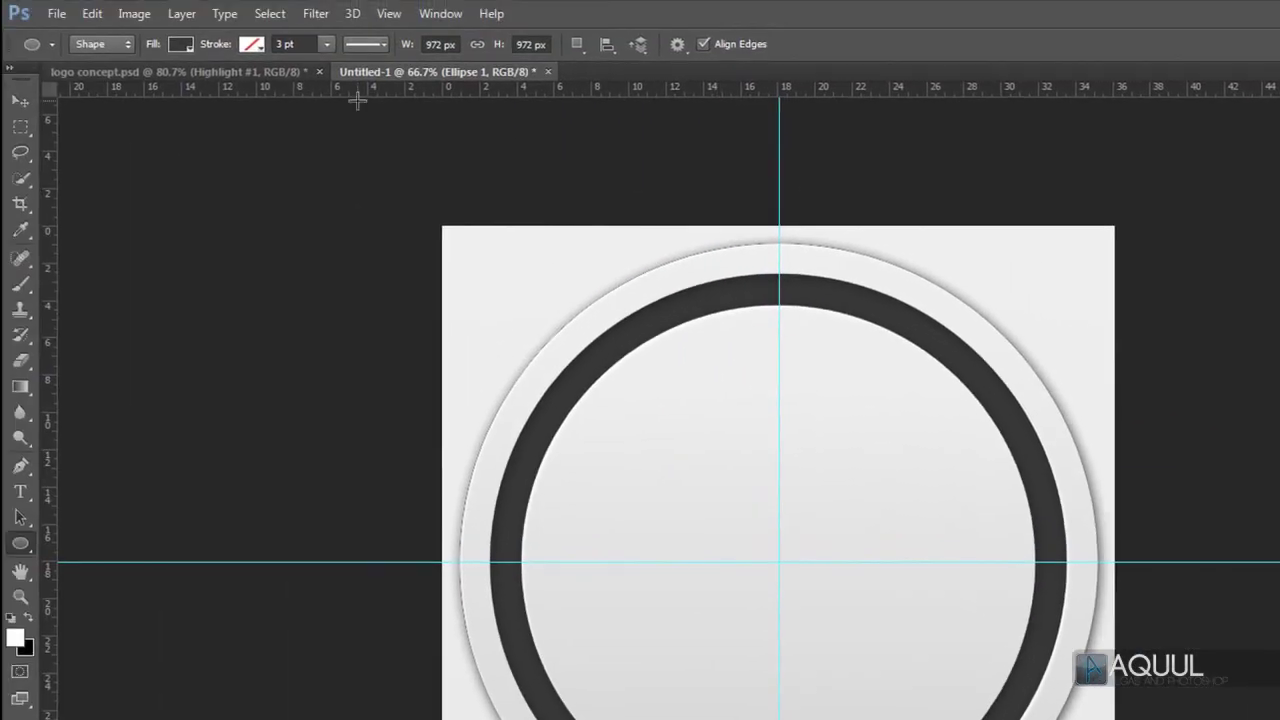
Change the fill of the dark grey Ellipse 1 circle to a light blue swatch.
click(190, 51)
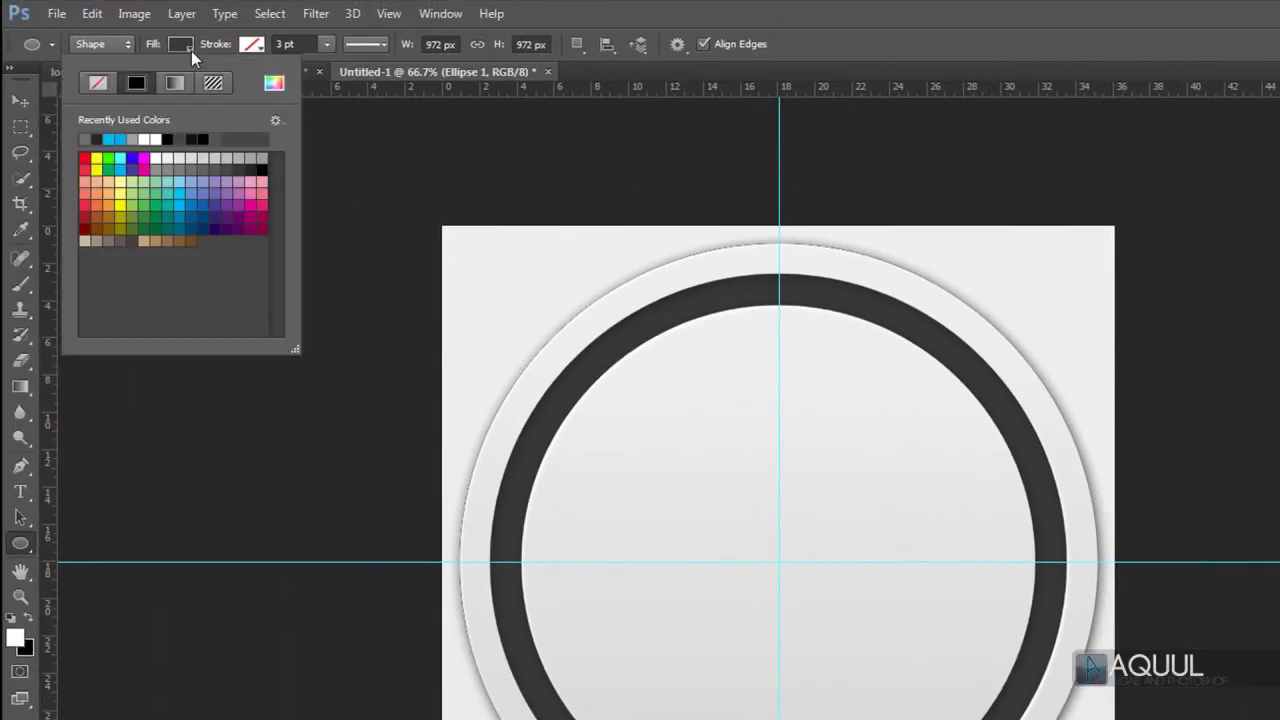
click(179, 199)
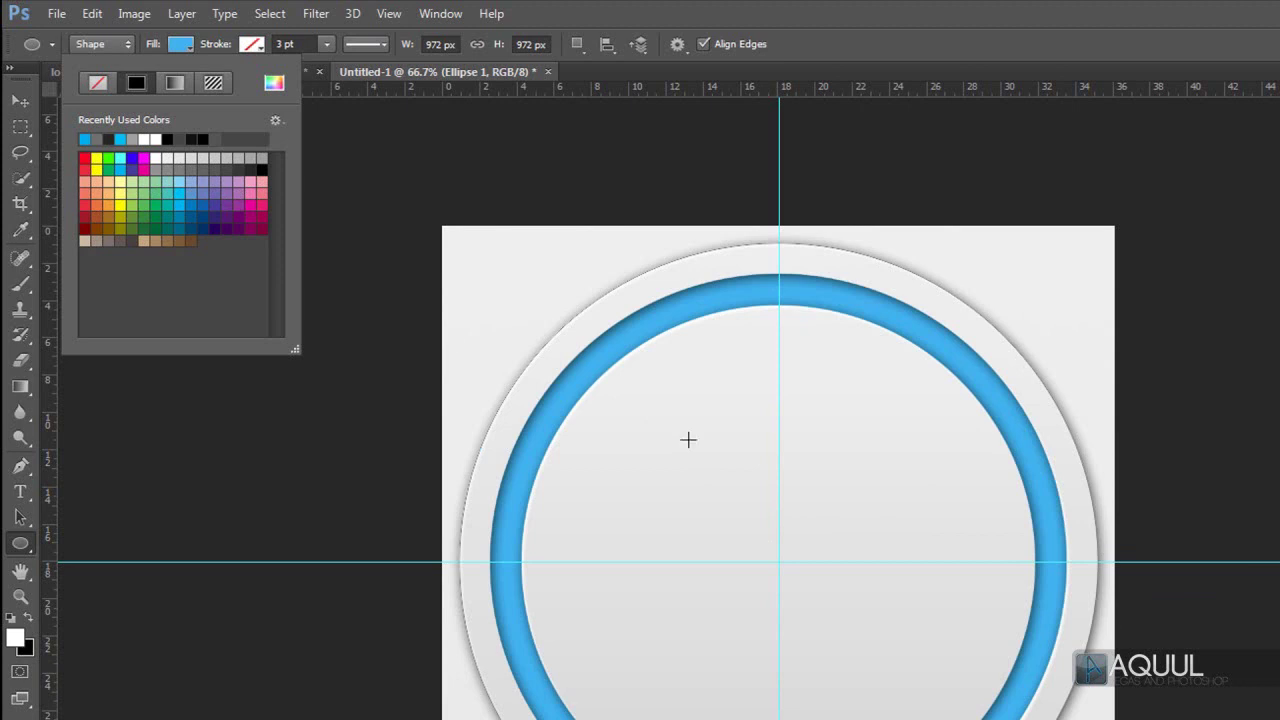
click(250, 205)
click(203, 237)
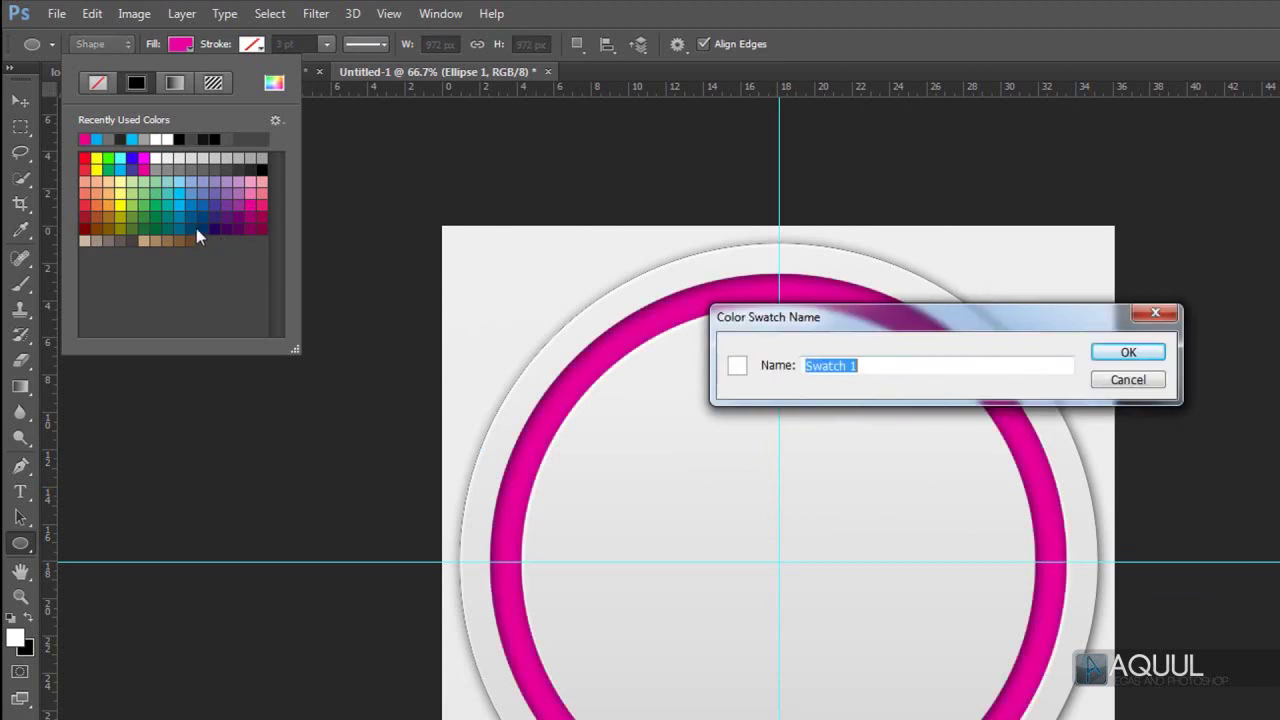
click(1138, 384)
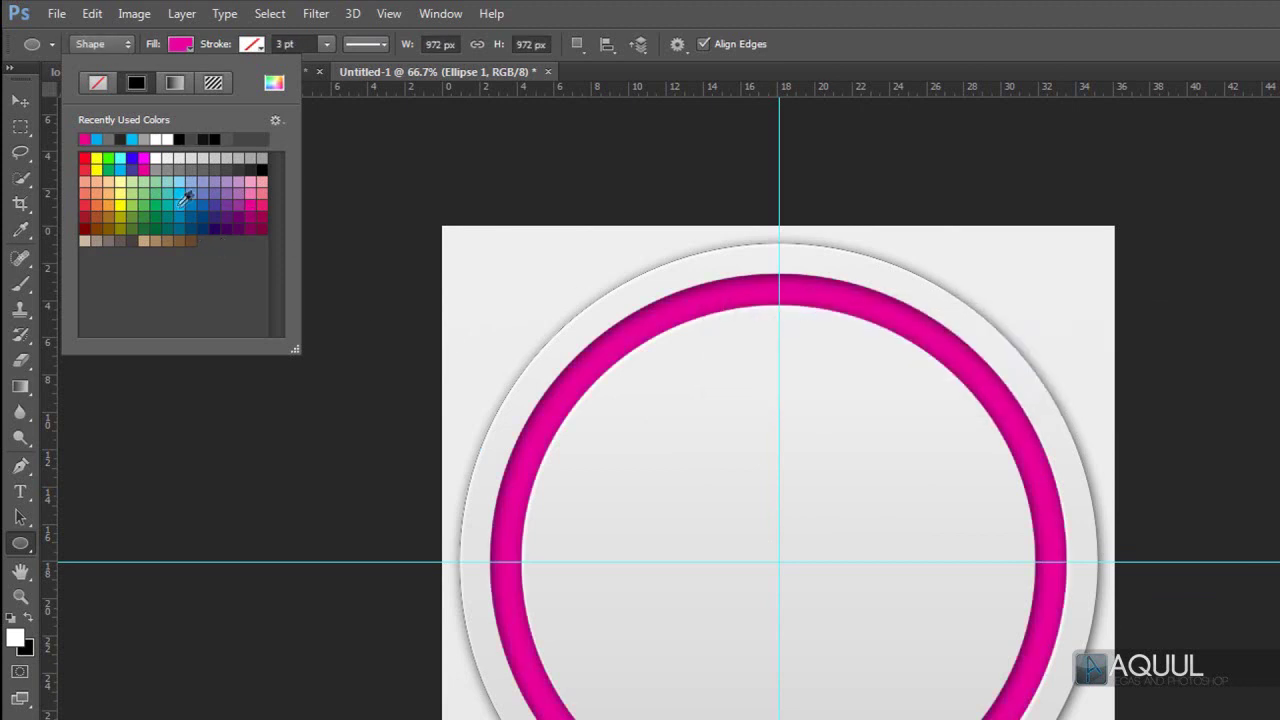
click(177, 205)
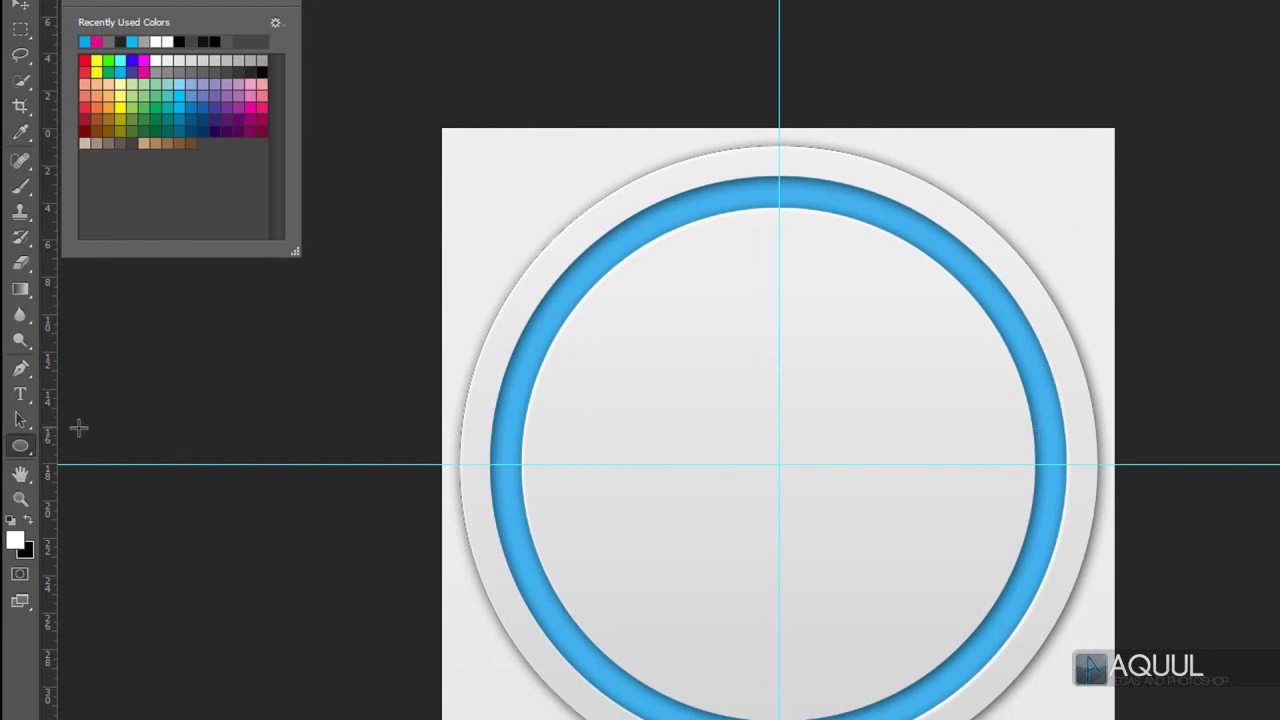
Start a horizontal type mask near the canvas's upper-left corner and enter the text "D3".
click(24, 400)
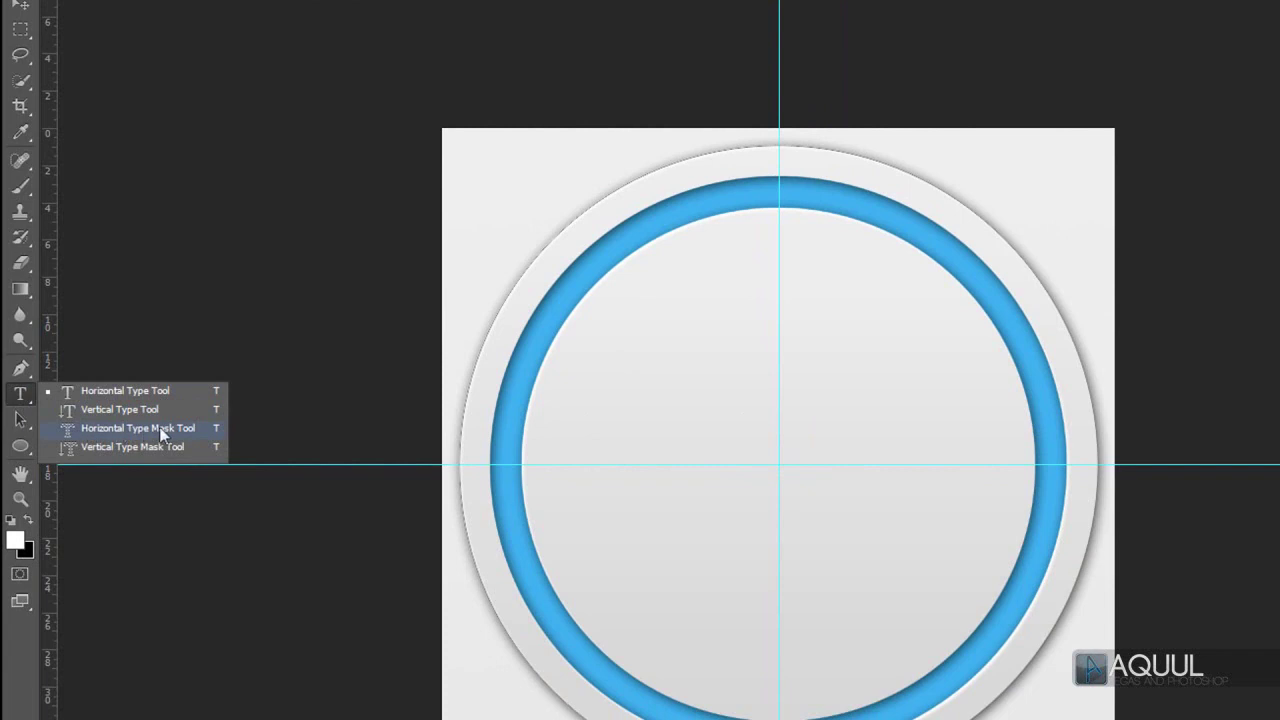
click(188, 428)
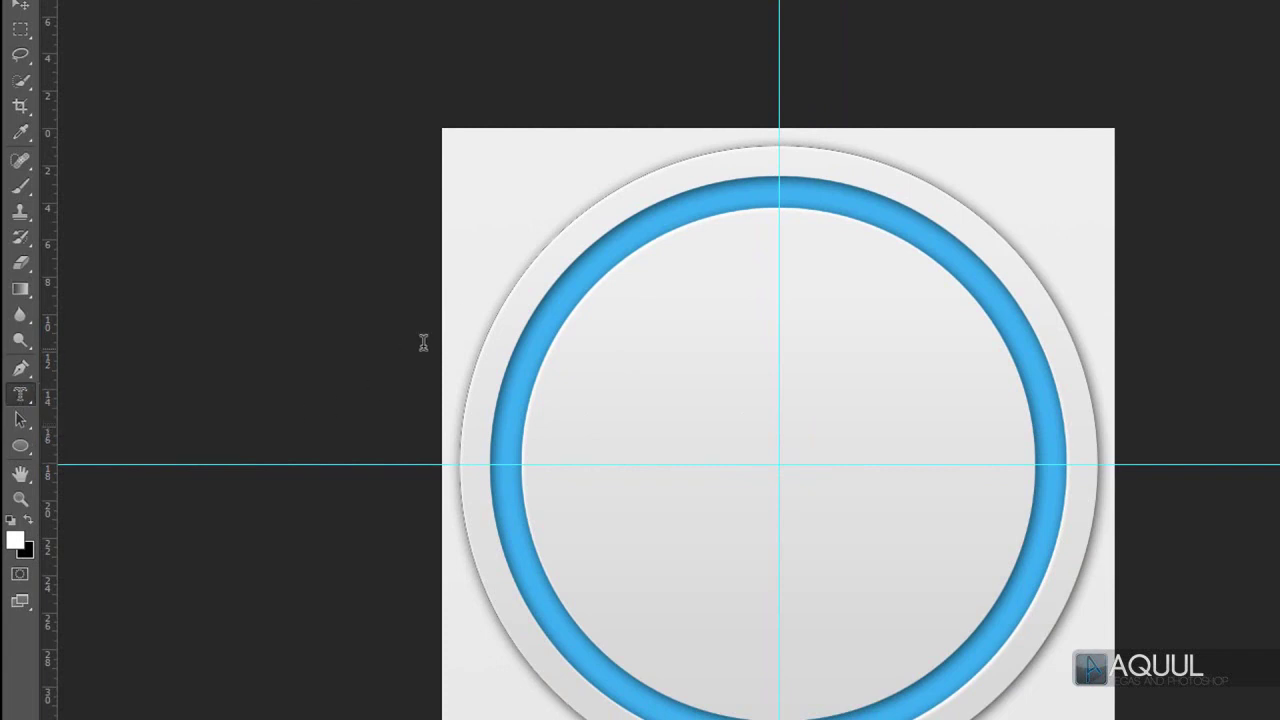
click(462, 303)
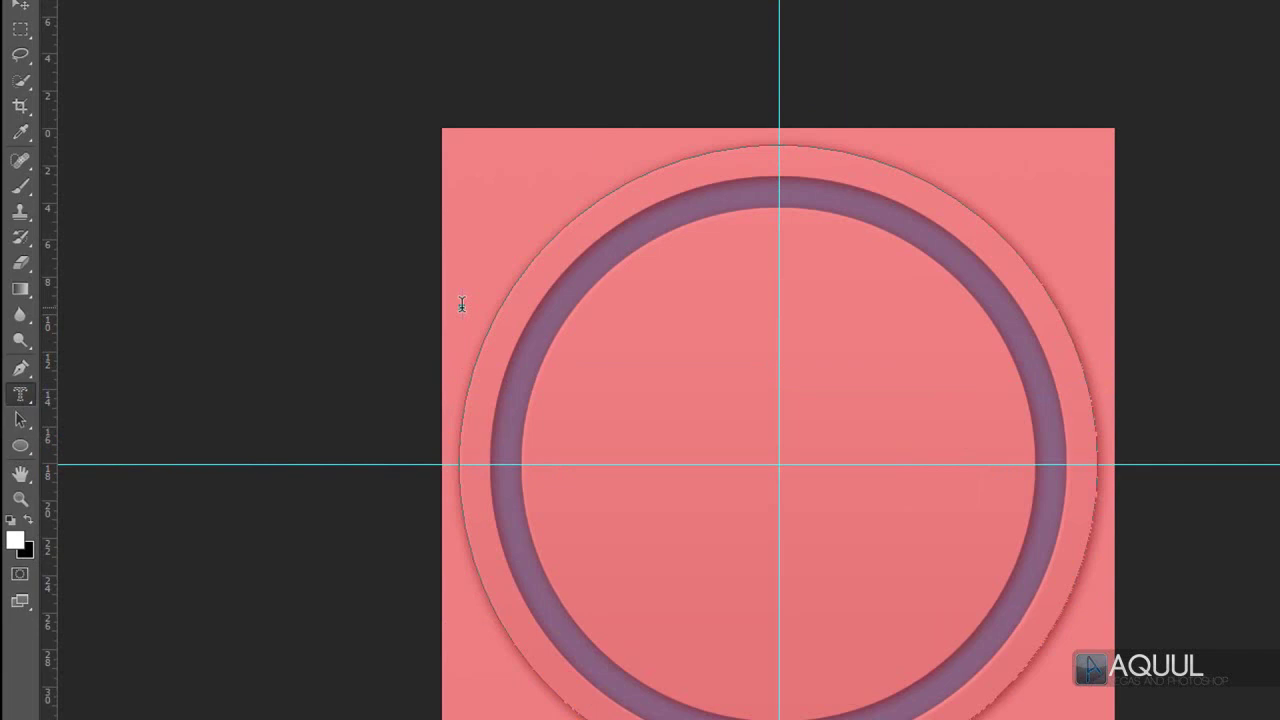
text(D3)
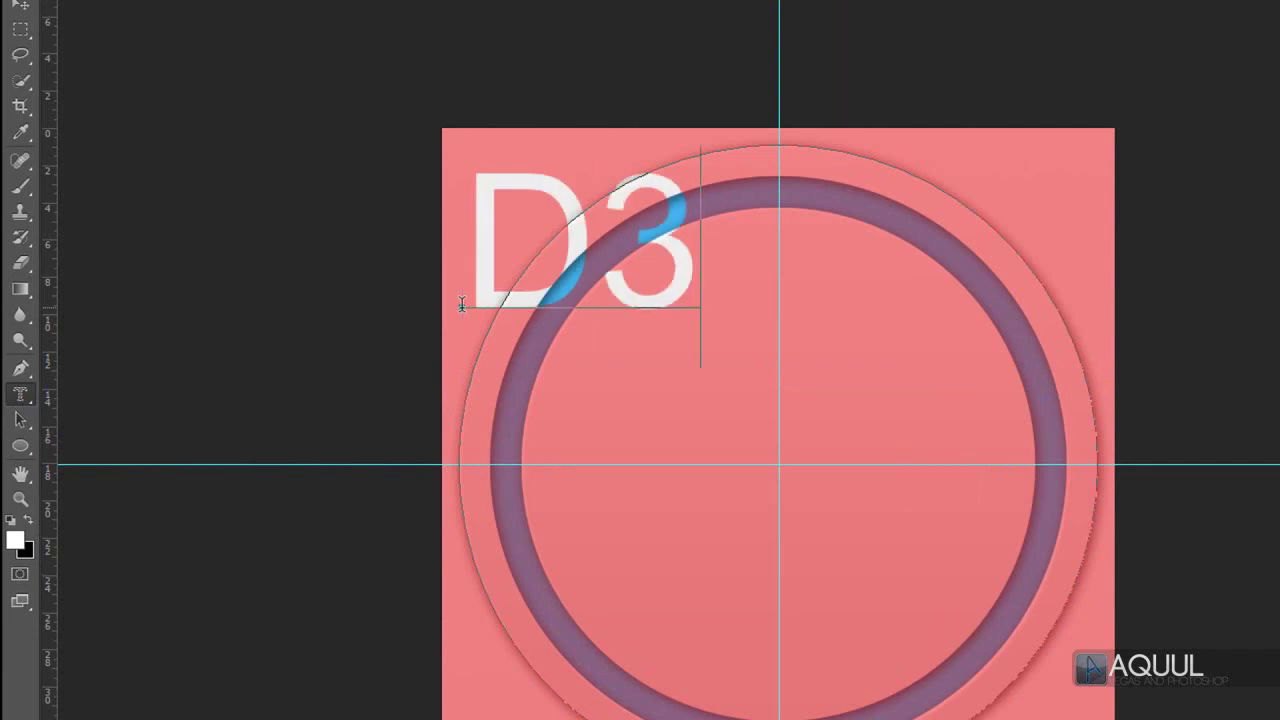
Set the whole D3 mask text to the Dodger Condensed font at 463 pt.
key(ctrl+a)
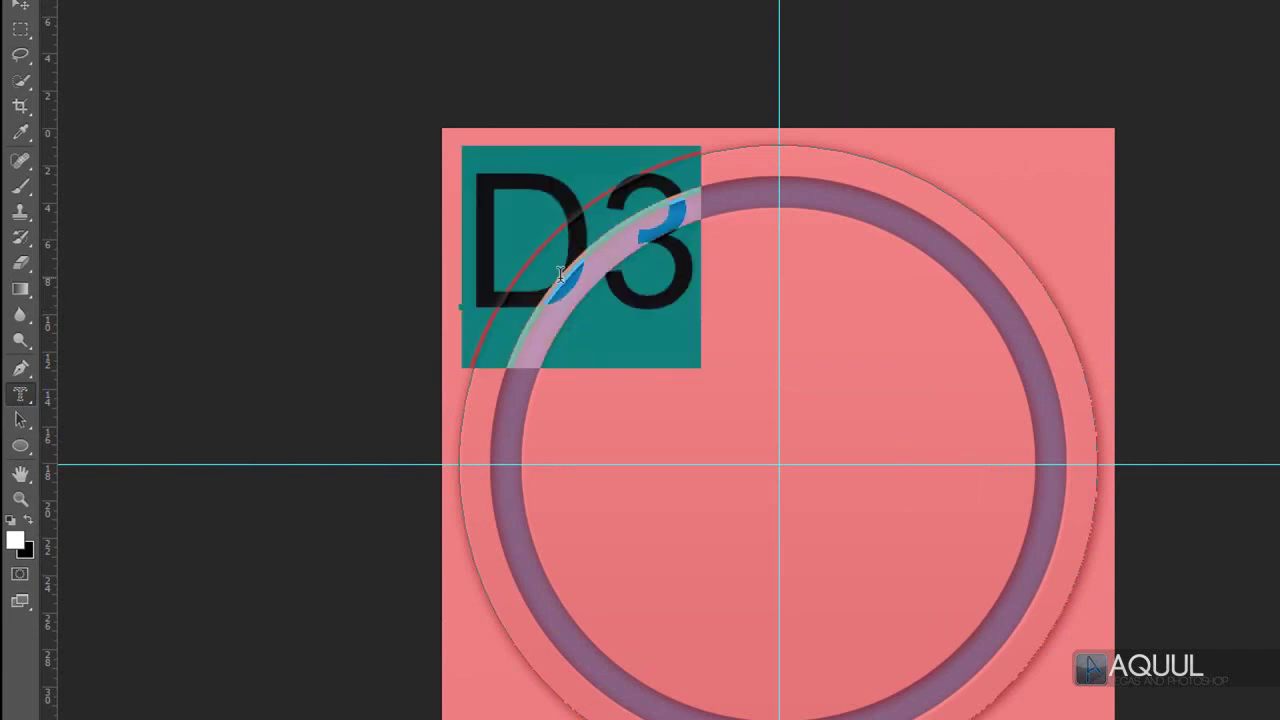
text(Dodger Condens...)
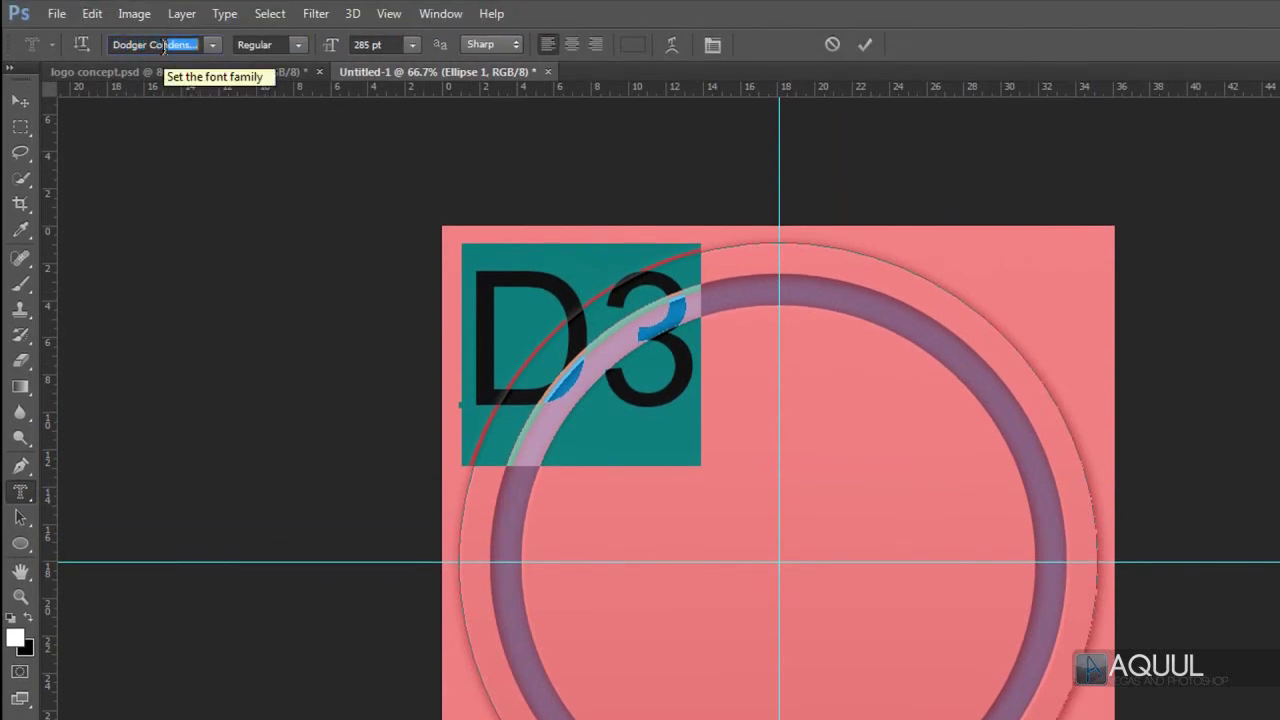
key(Return)
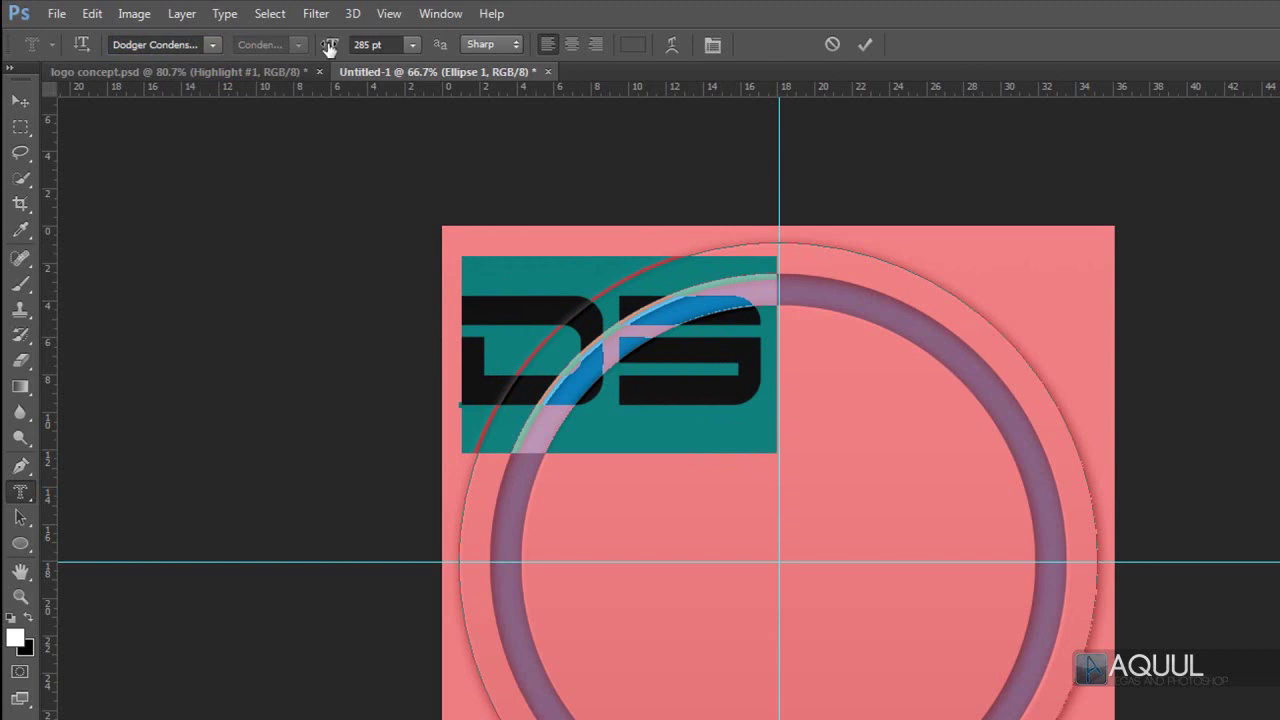
drag(329, 48, 505, 47)
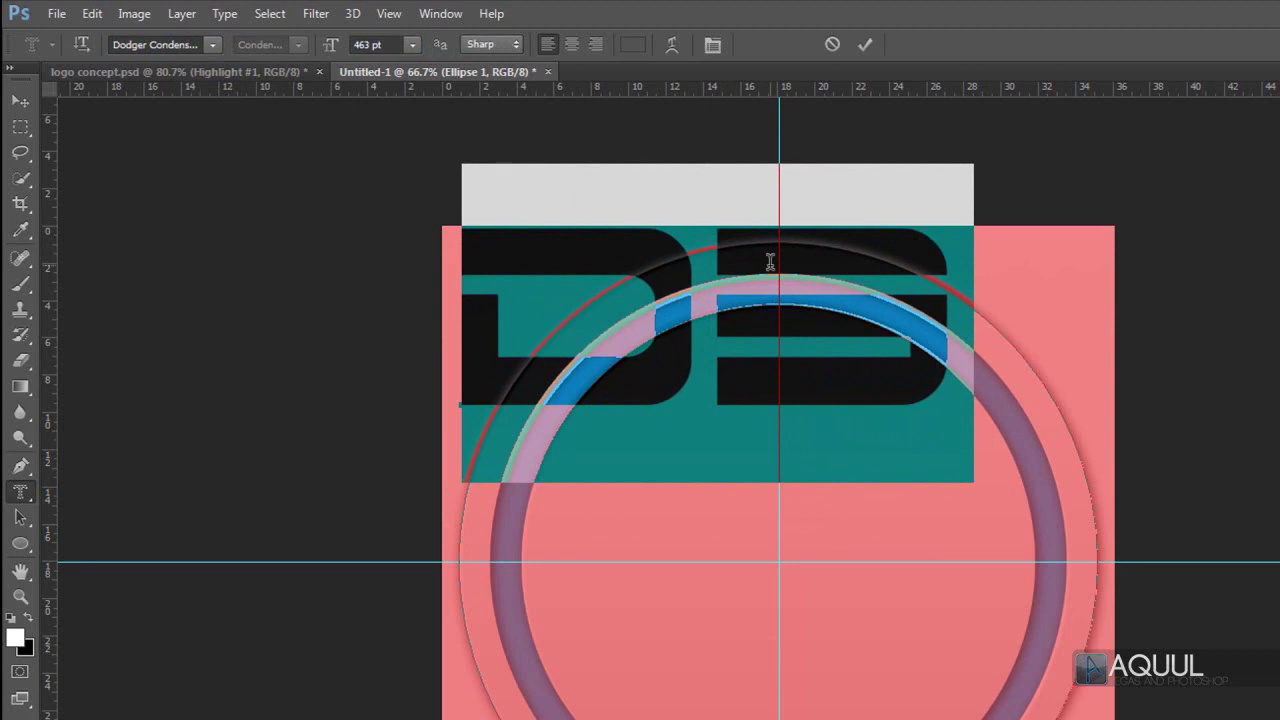
Move the D3 mask text to the circle's centre and enlarge it until it spans the inner disc's width.
drag(890, 413, 932, 578)
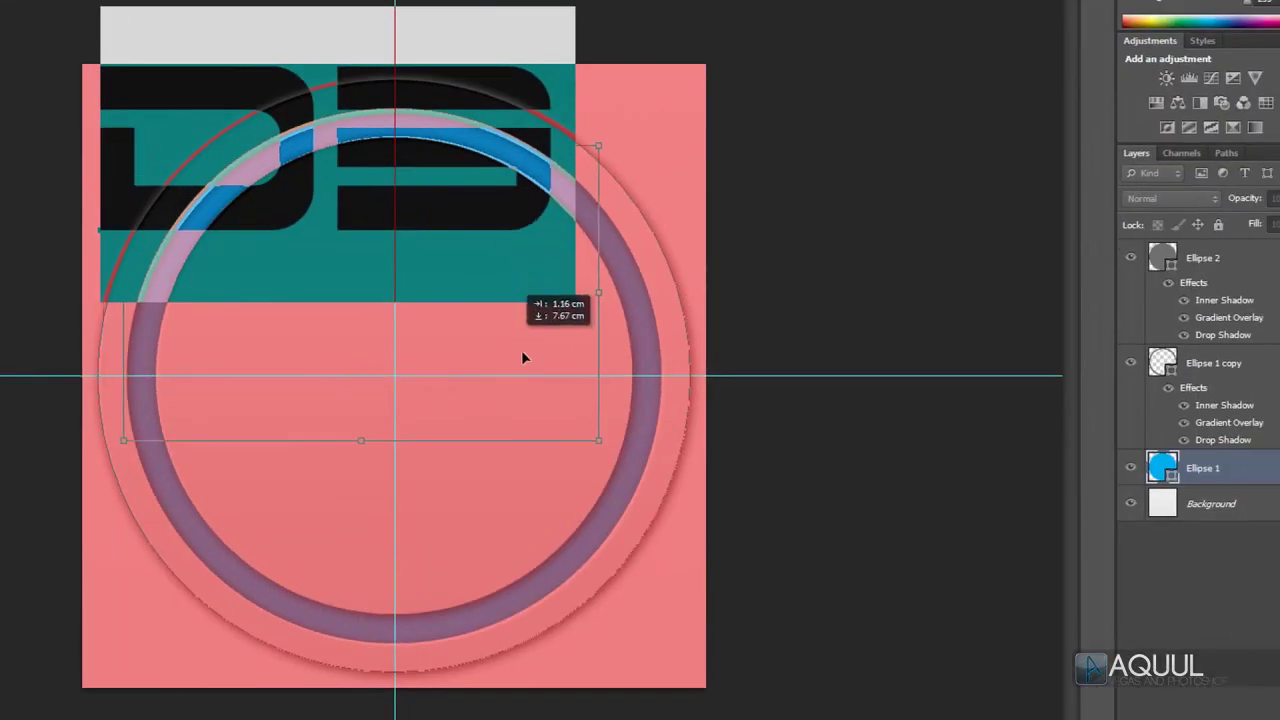
drag(537, 398, 551, 434)
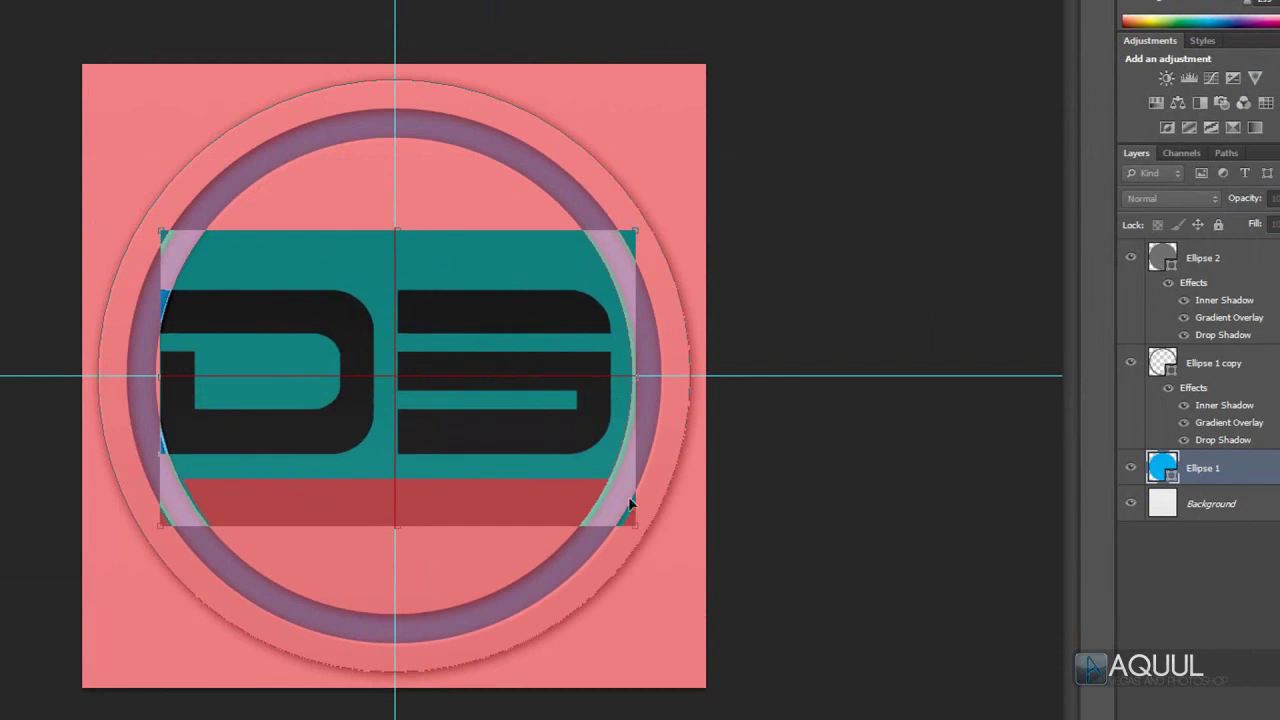
drag(637, 532, 667, 545)
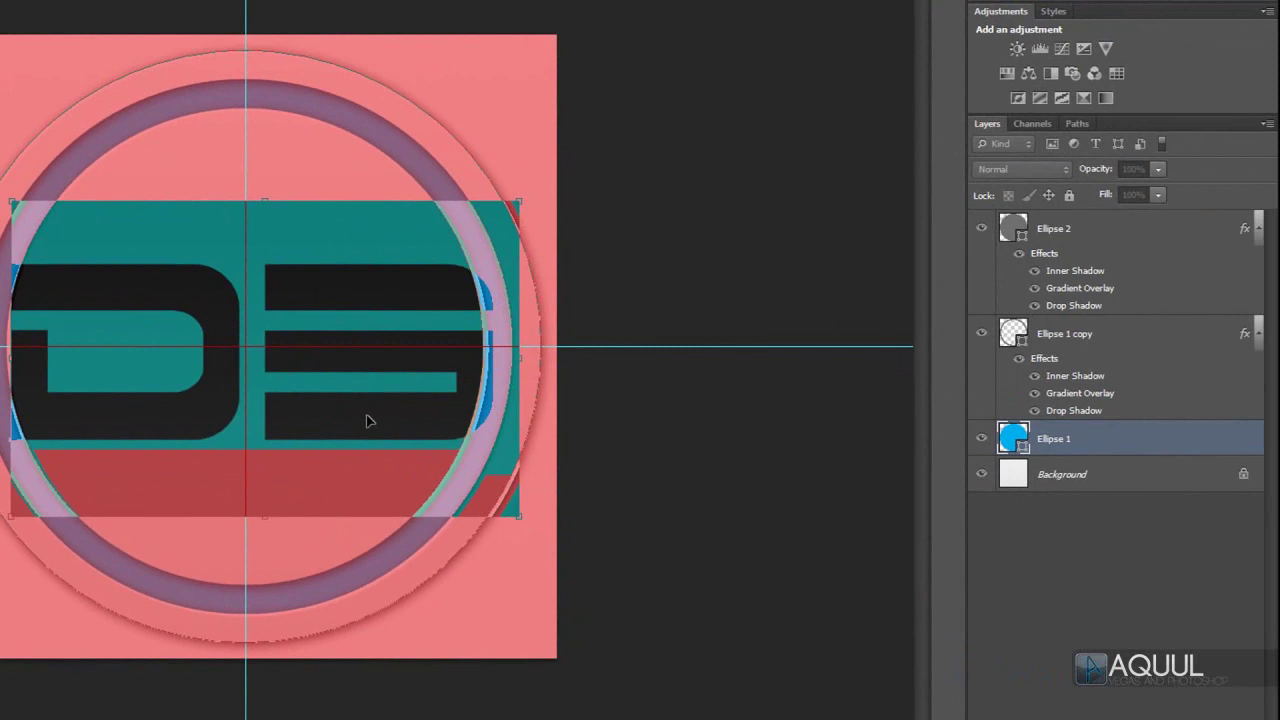
drag(367, 421, 364, 422)
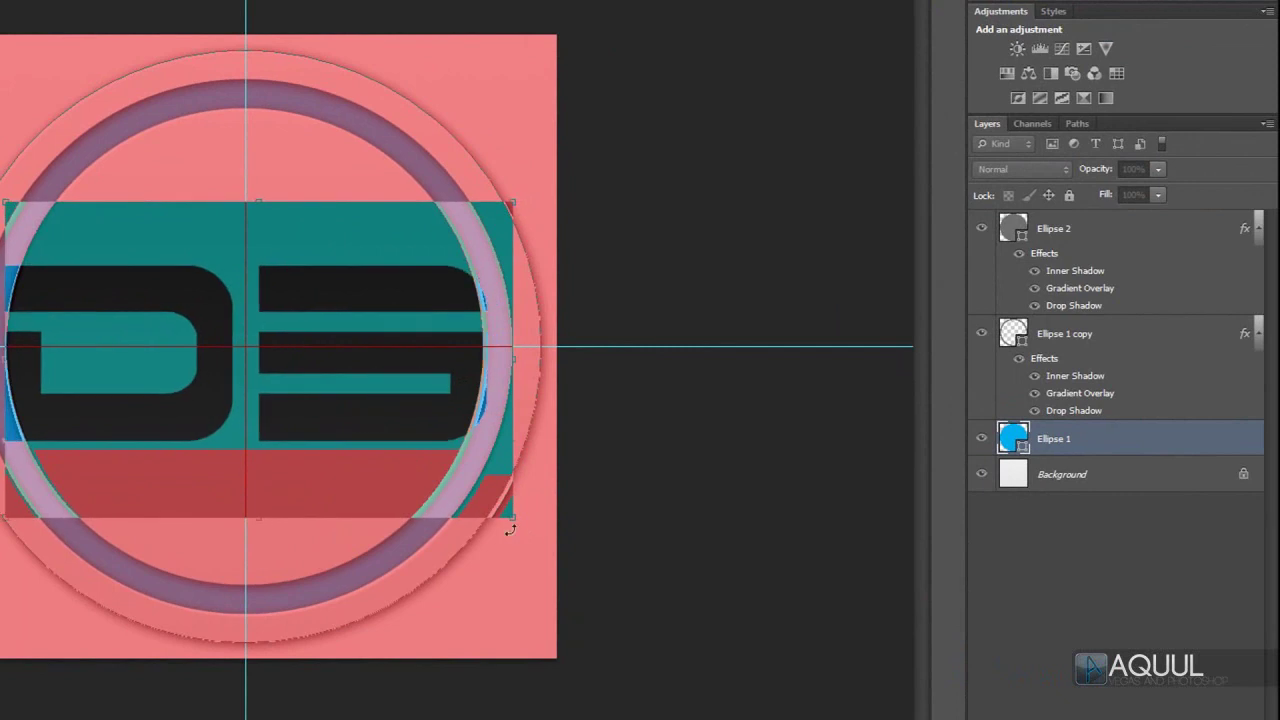
drag(520, 524, 521, 522)
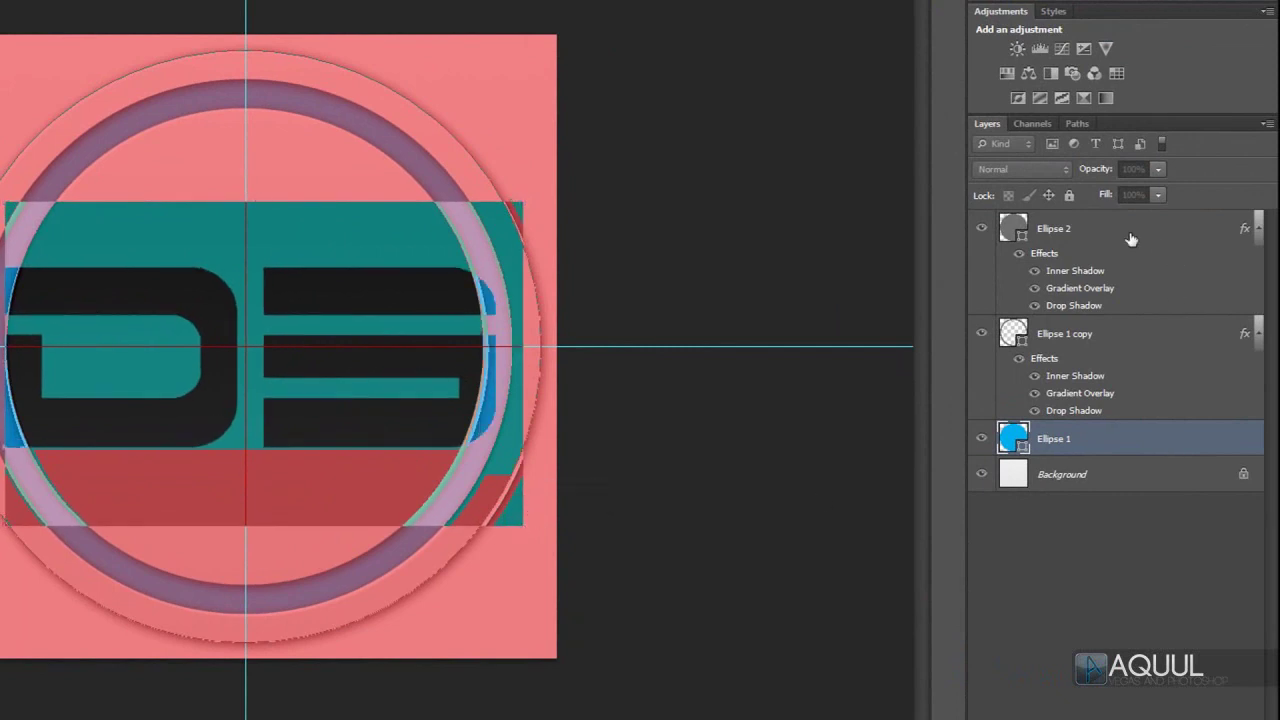
Turn the D3 text into a selection and use it to cut the letters out of Ellipse 2 with a layer mask.
key(Return)
click(1109, 231)
key(q)
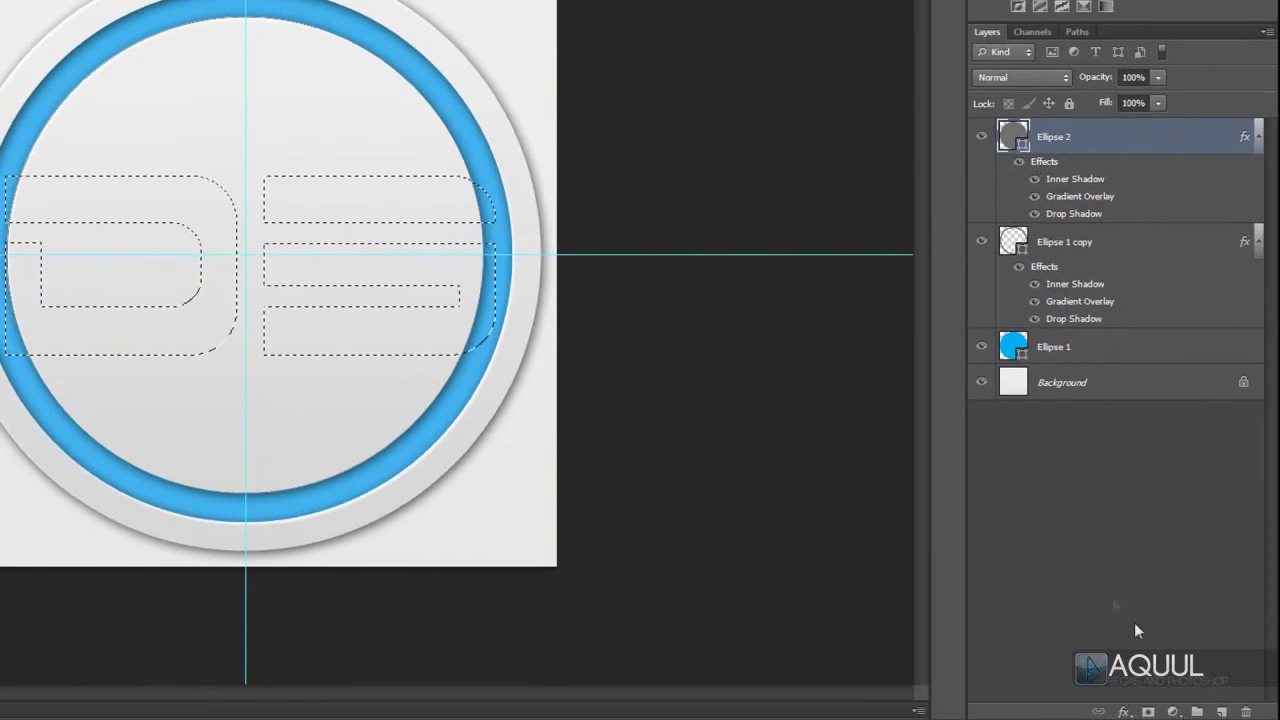
click(1149, 712)
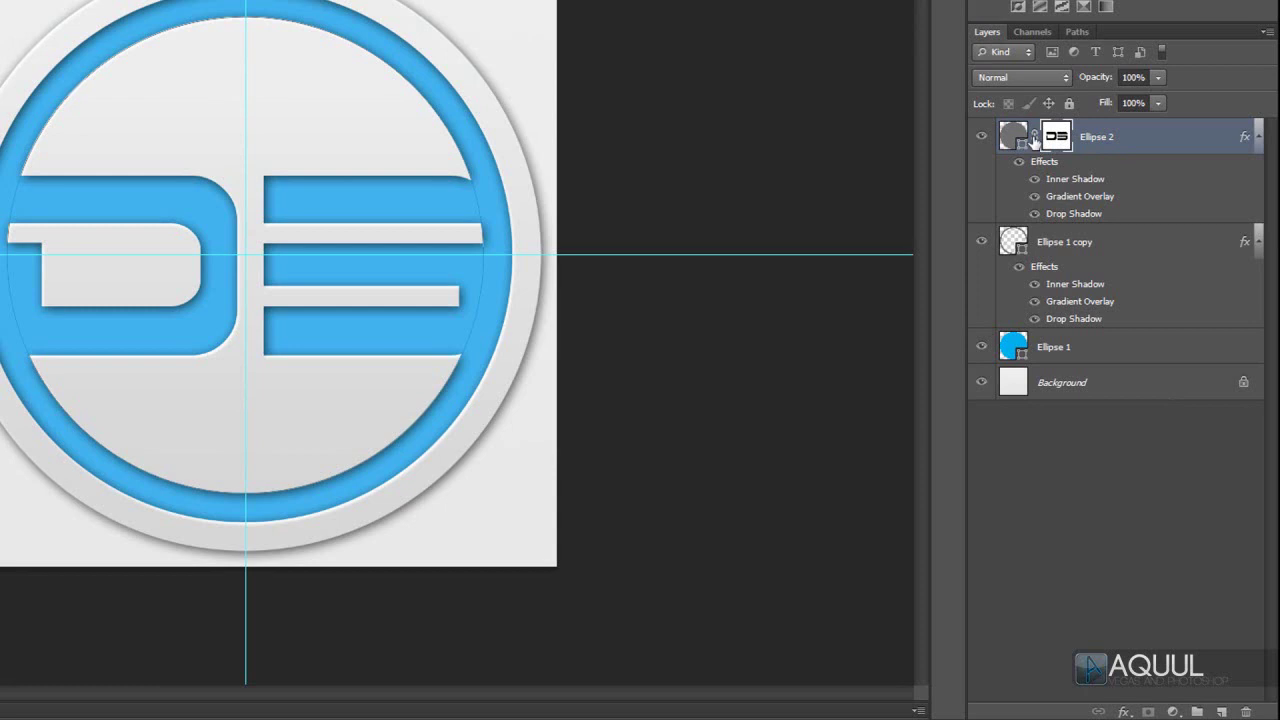
Unlink the layer mask from Ellipse 2 and shift the D3 cutout slightly left to centre it on the vertical guide.
click(1035, 138)
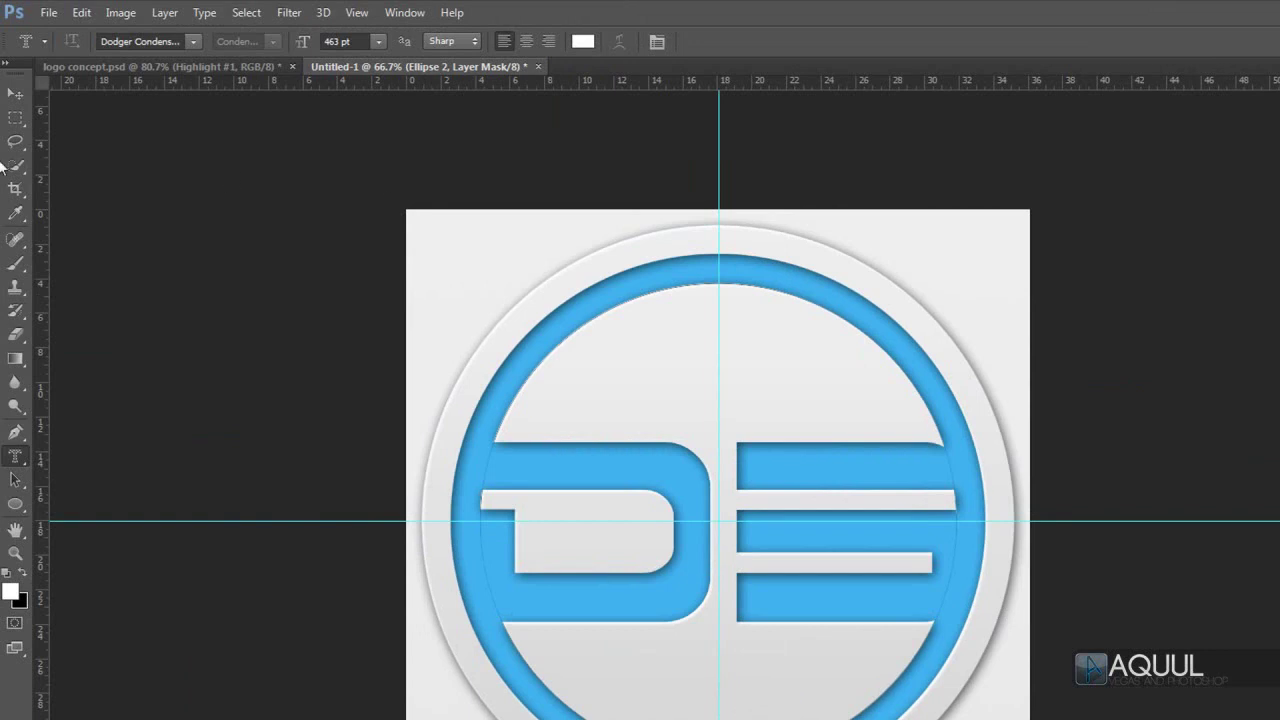
click(17, 97)
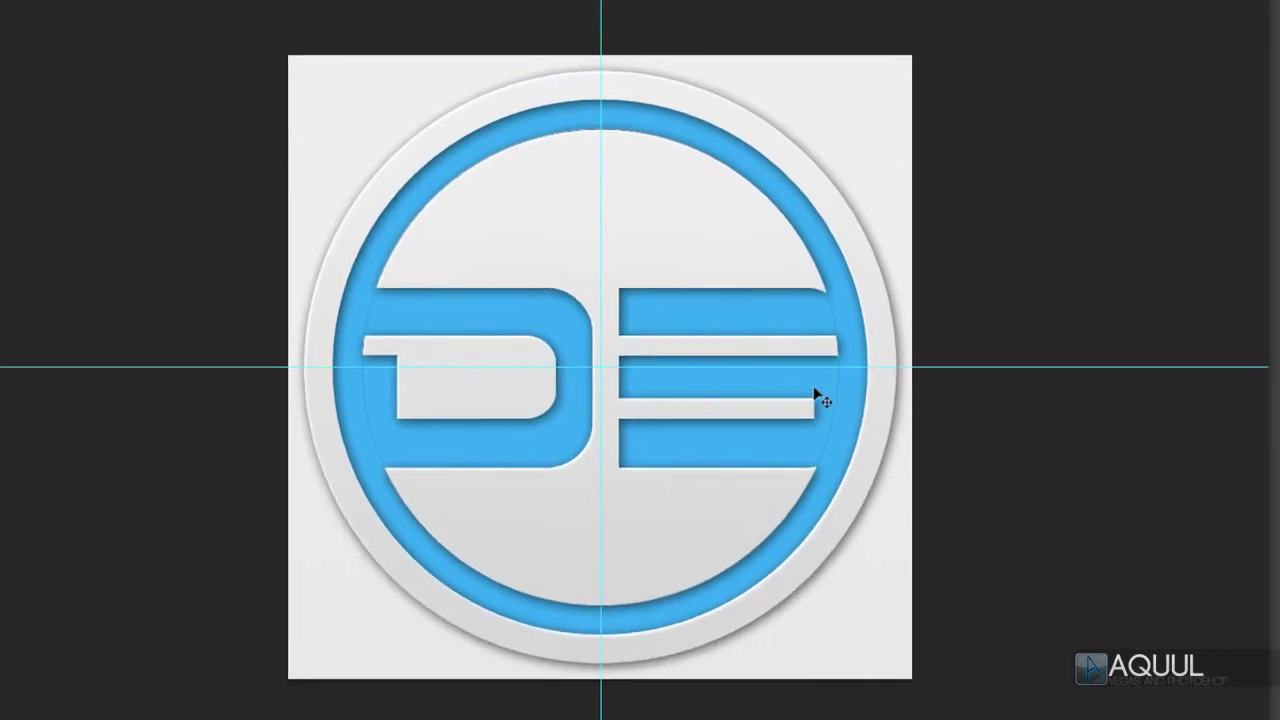
mouse_move(805, 393)
mouse_down()
mouse_move(790, 389)
mouse_move(801, 393)
mouse_up()
key(ctrl+z)
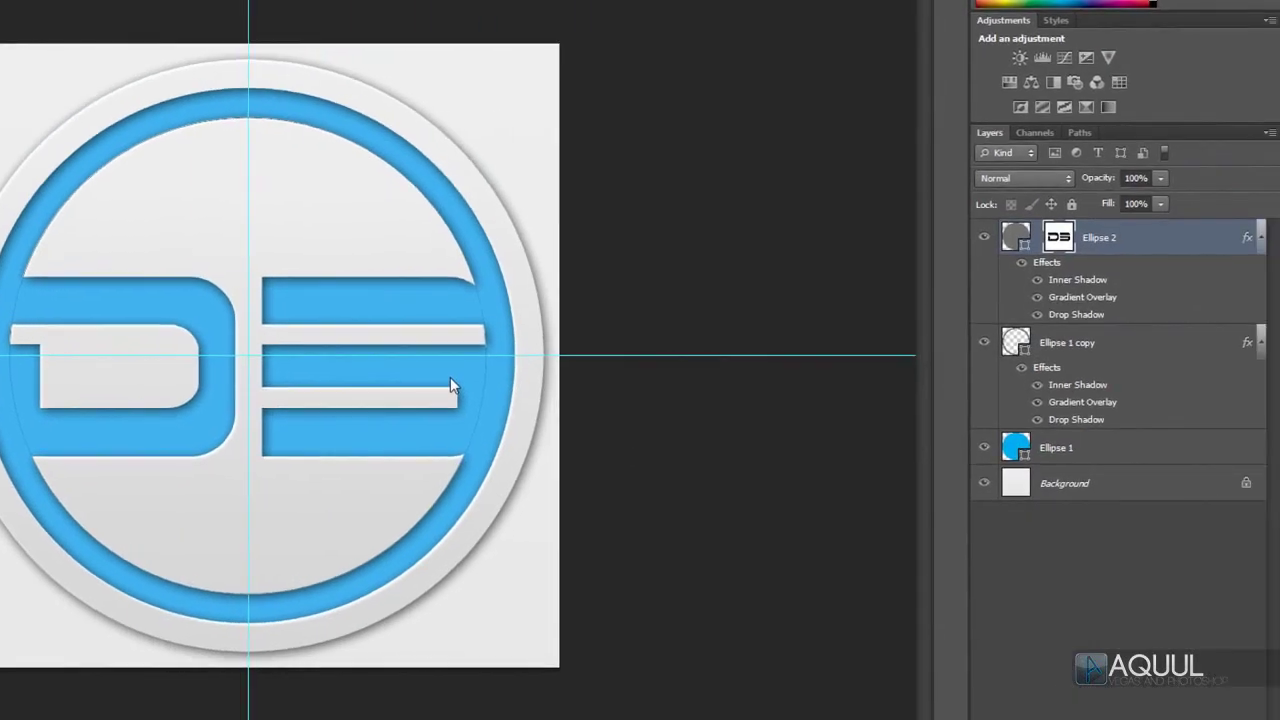
Load the Ellipse 1 circle as a selection and add a new layer directly above Ellipse 1.
ctrl+click(1016, 447)
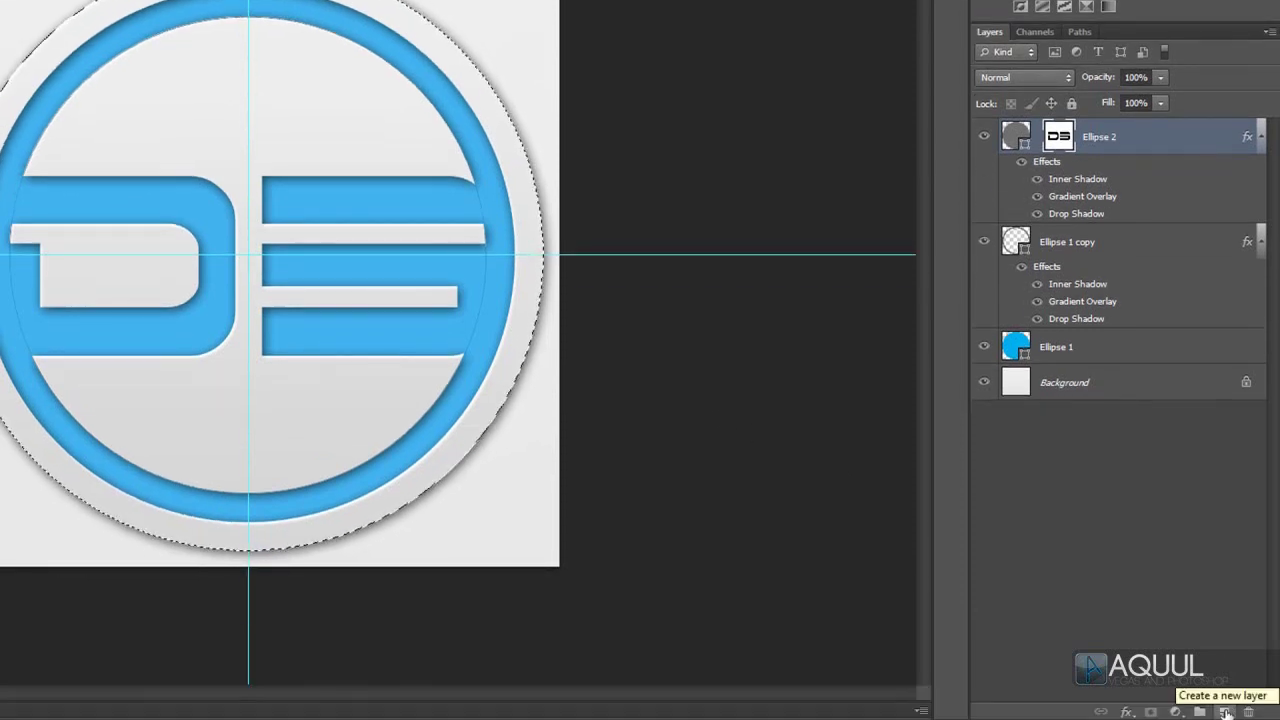
click(1224, 711)
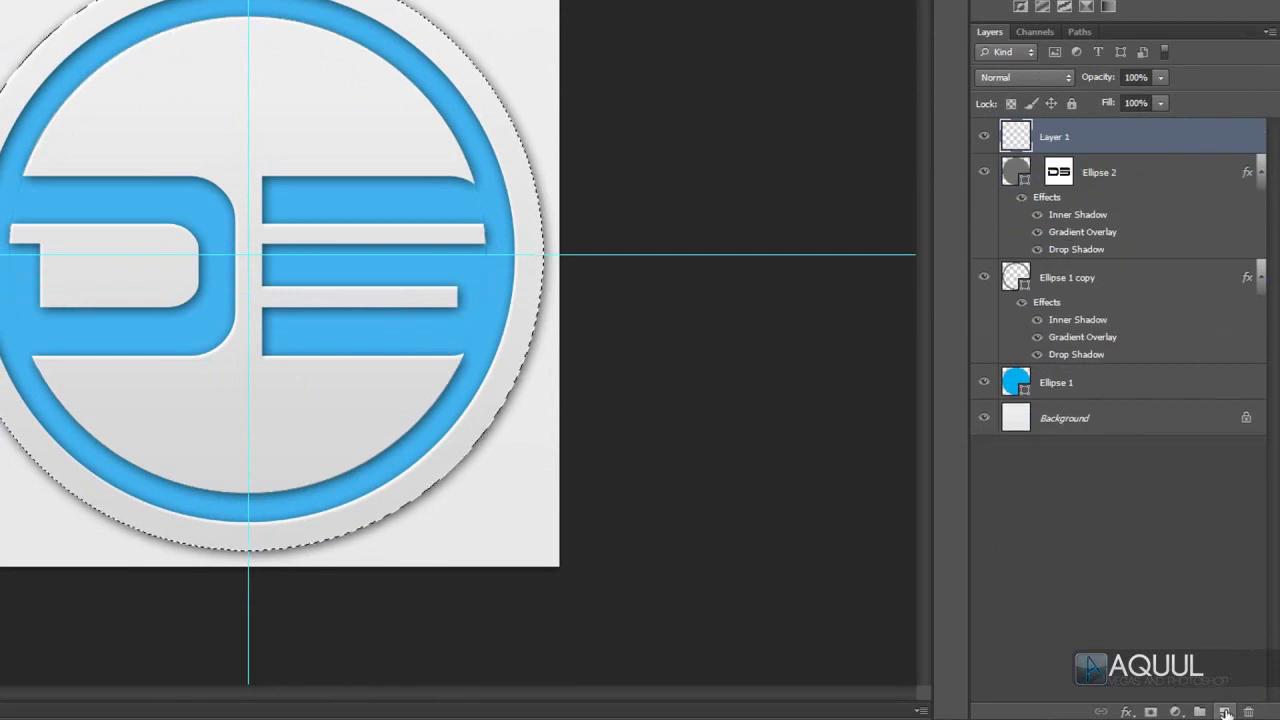
drag(1186, 137, 1174, 340)
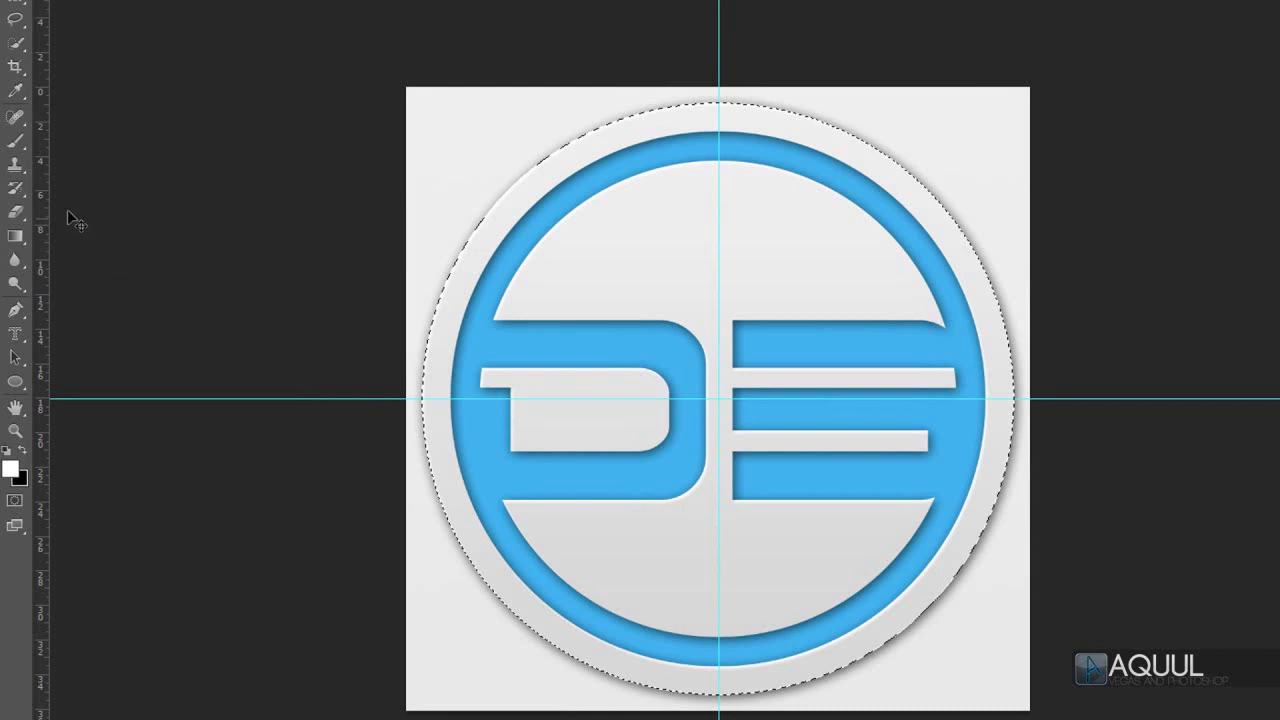
Paint one soft white (ffffff) glow over the lower part of the 3 on Layer 1, using a 657 px brush.
right_click(15, 140)
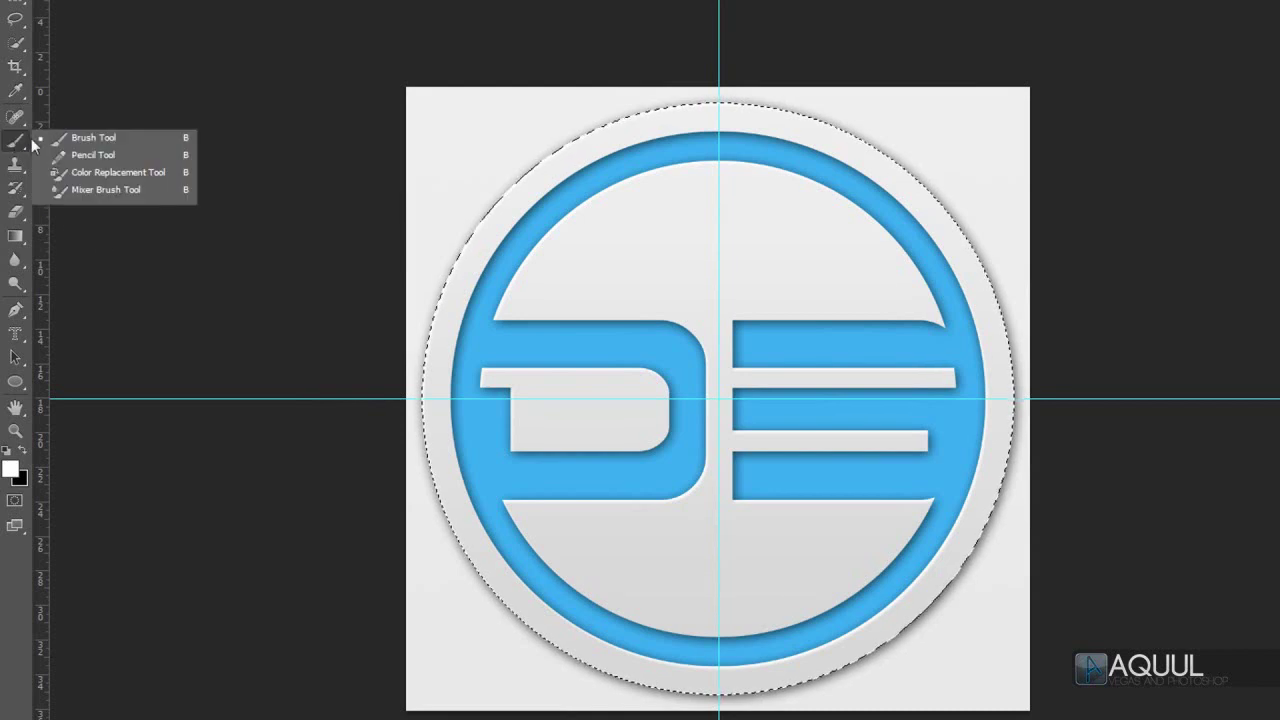
click(122, 137)
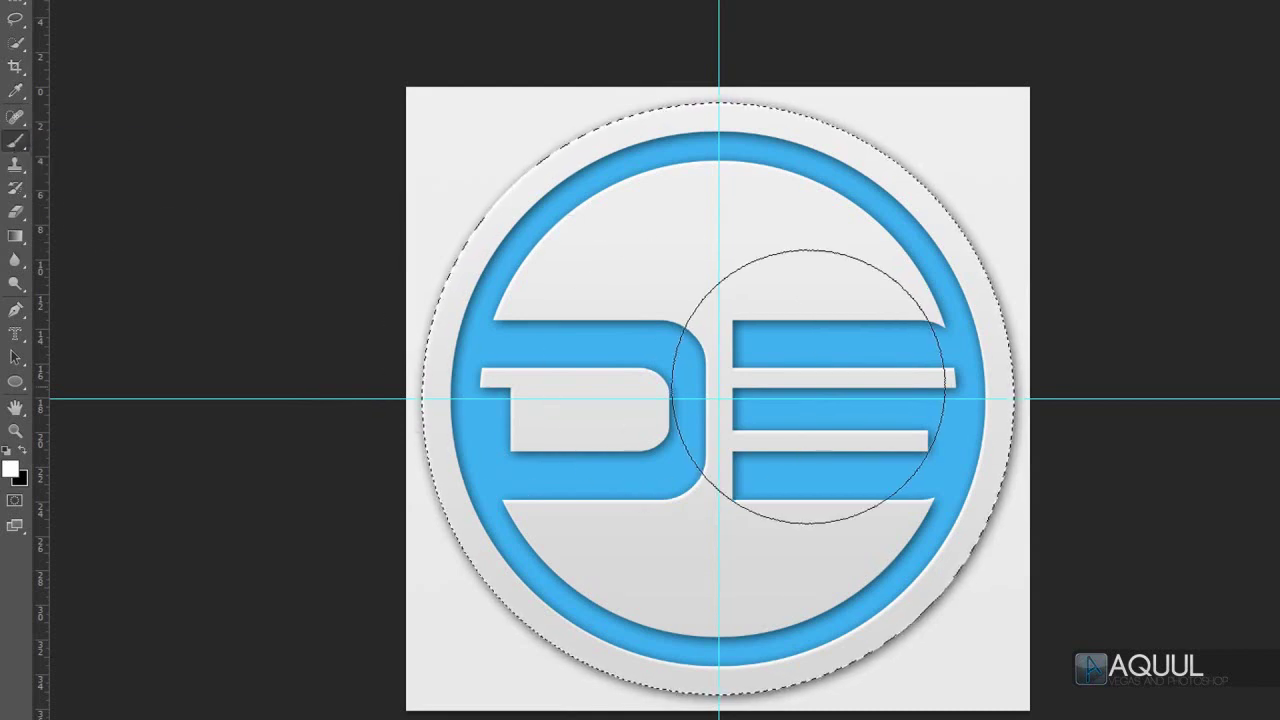
alt+right_click(709, 357)
mouse_move(702, 367)
mouse_down()
mouse_move(1008, 352)
mouse_move(813, 362)
mouse_move(593, 342)
mouse_move(790, 345)
mouse_move(670, 345)
mouse_move(699, 347)
mouse_move(713, 210)
mouse_move(690, 600)
mouse_move(714, 290)
mouse_up()
mouse_move(718, 233)
mouse_down()
mouse_move(665, 259)
mouse_move(719, 249)
mouse_up()
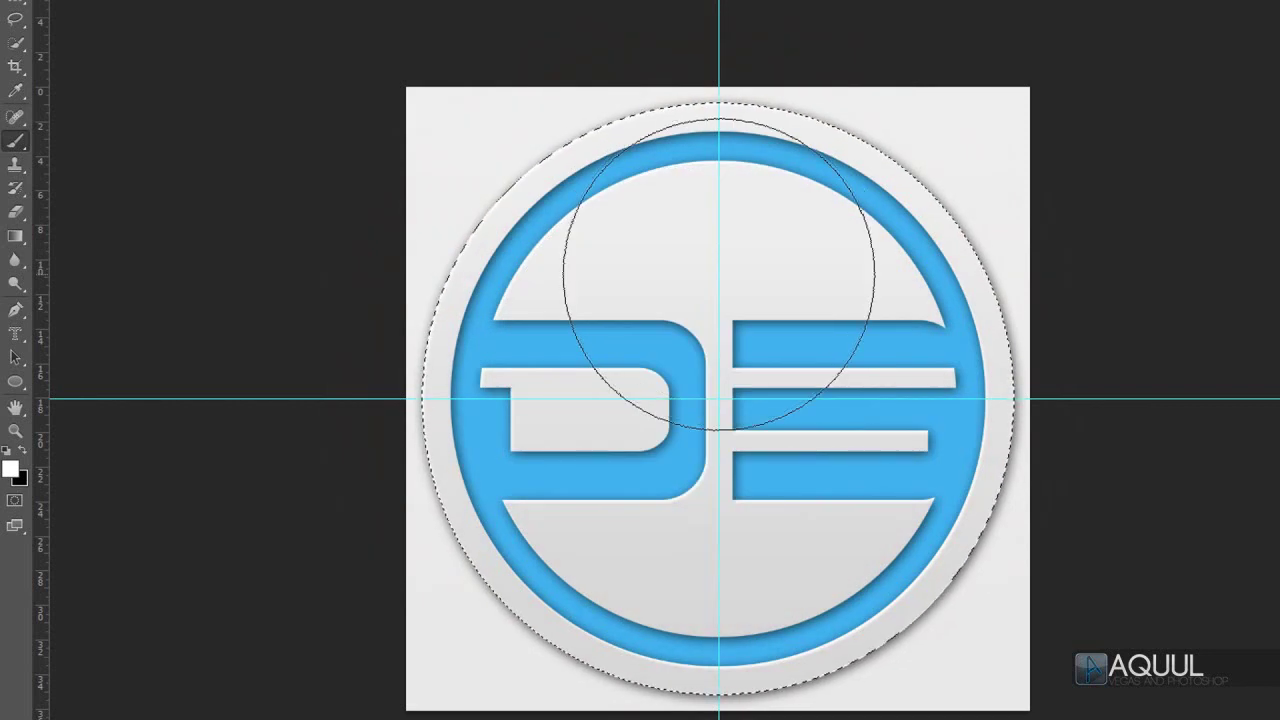
click(11, 467)
click(908, 334)
click(889, 323)
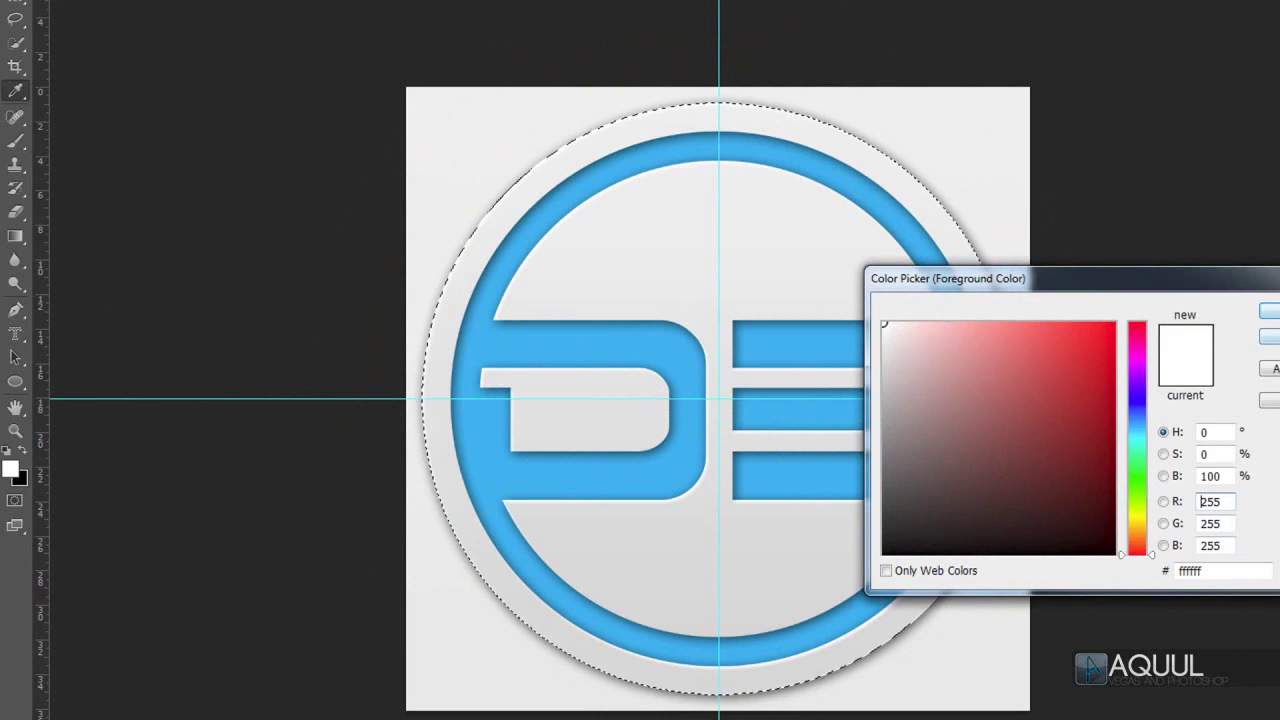
key(Return)
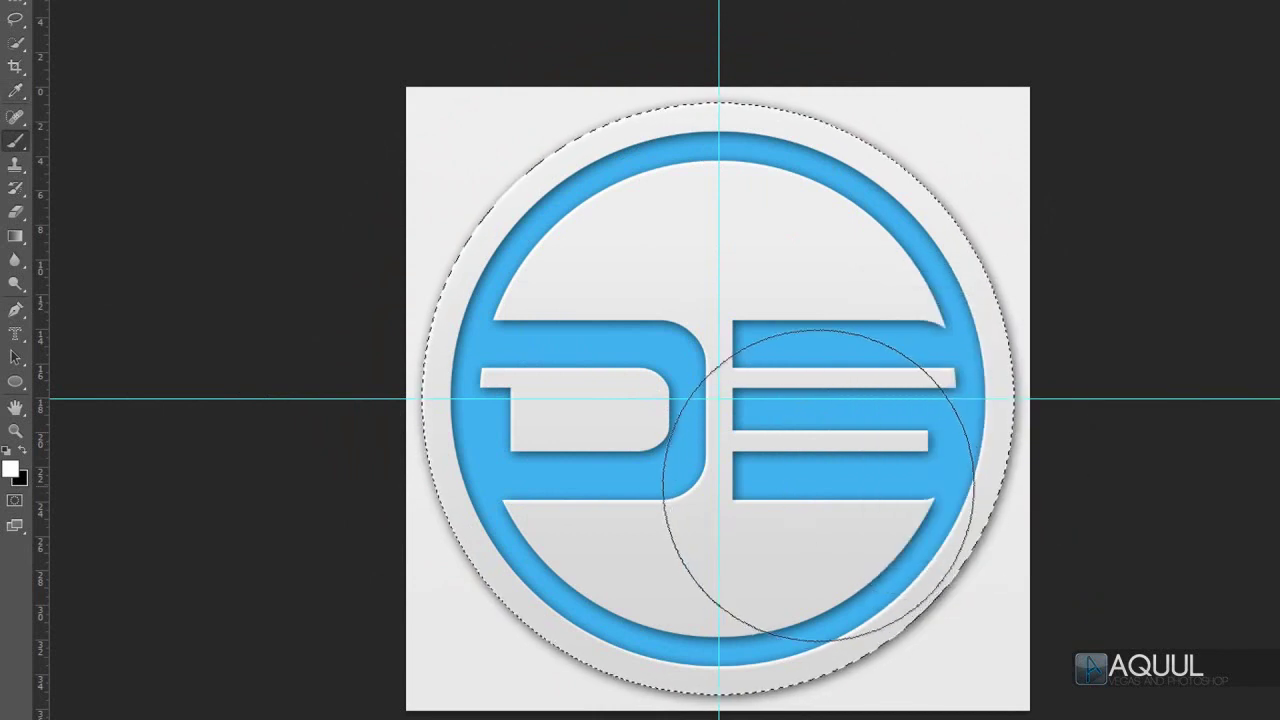
click(812, 480)
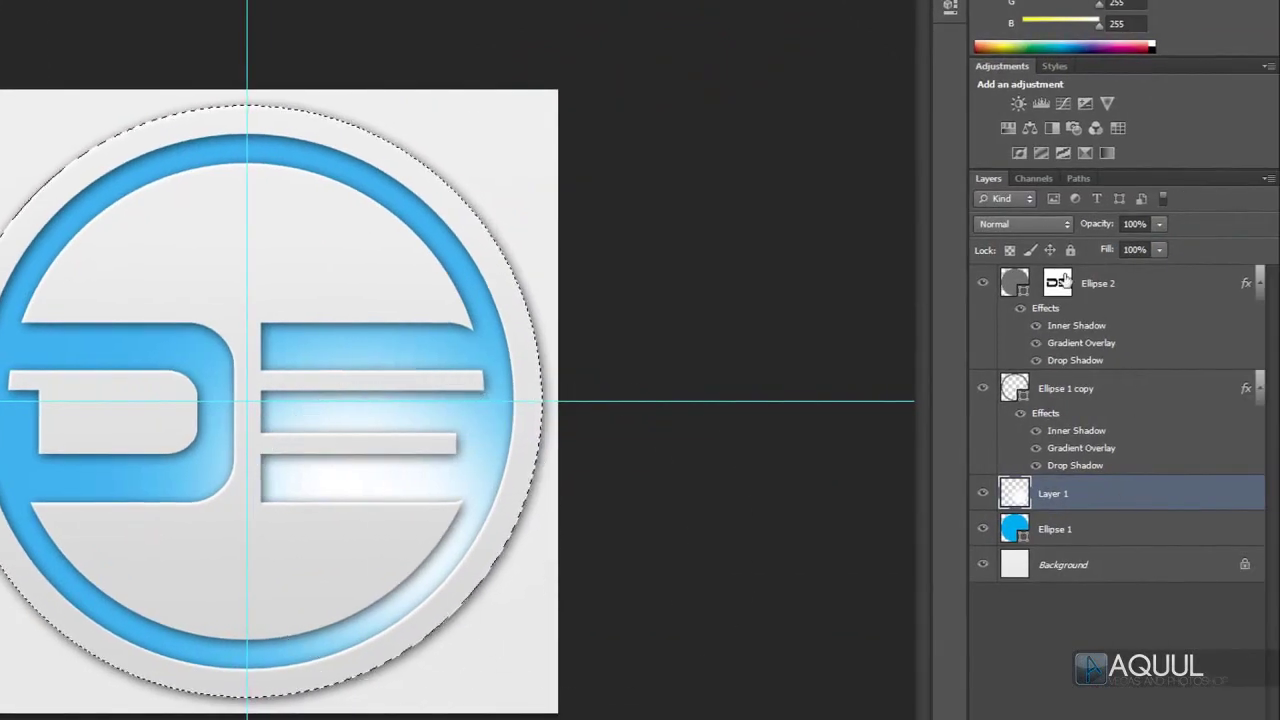
Set the white glow layer to Overlay blending at 67% opacity.
click(1039, 224)
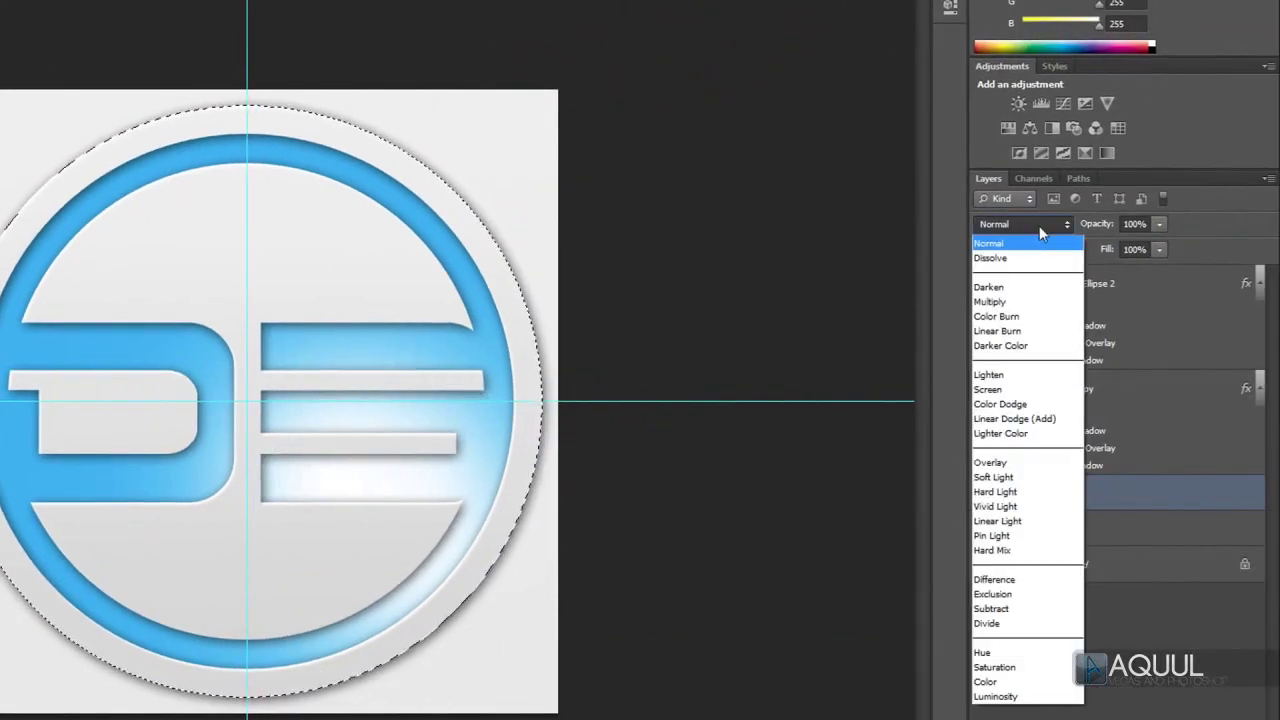
click(1028, 465)
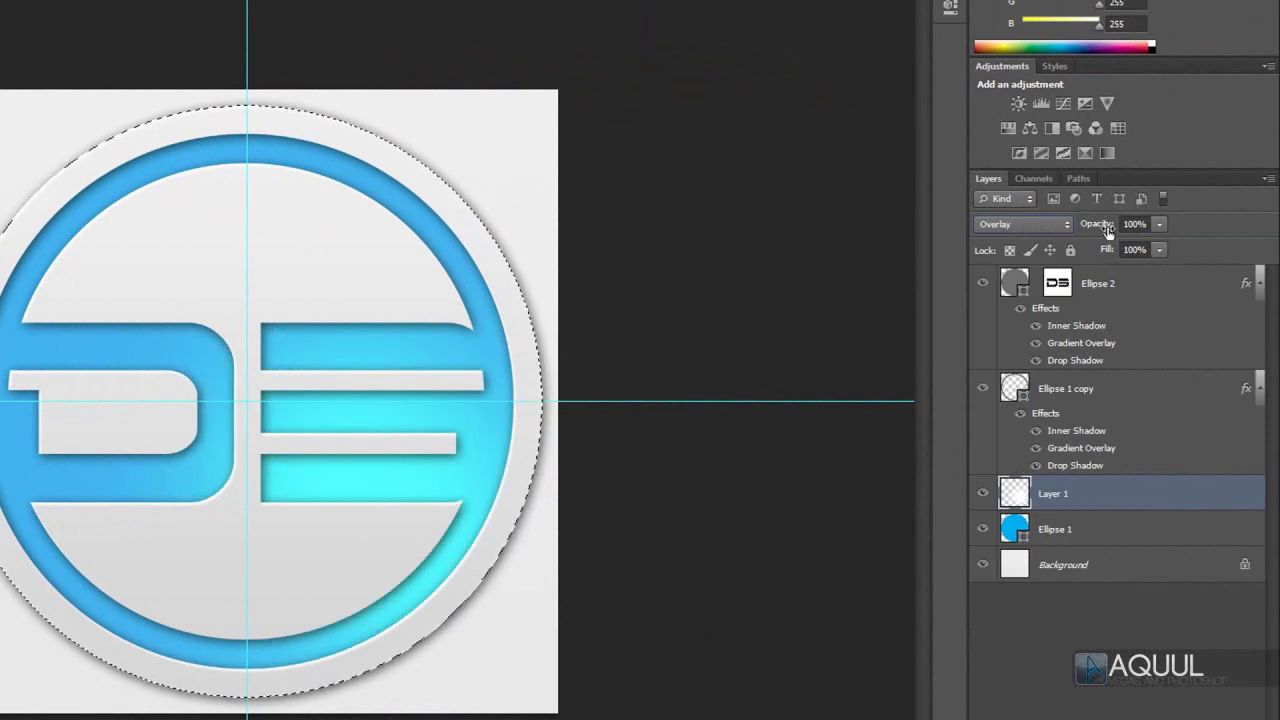
drag(1116, 218, 1086, 230)
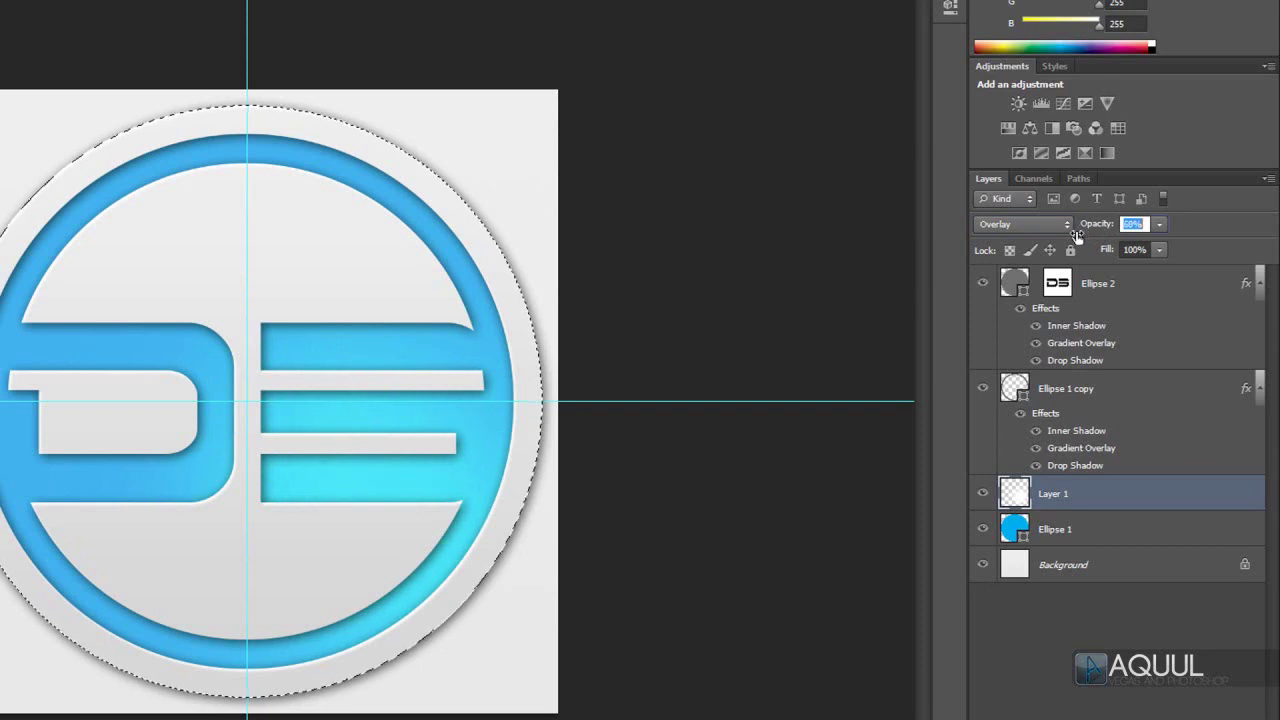
drag(1076, 236, 1078, 238)
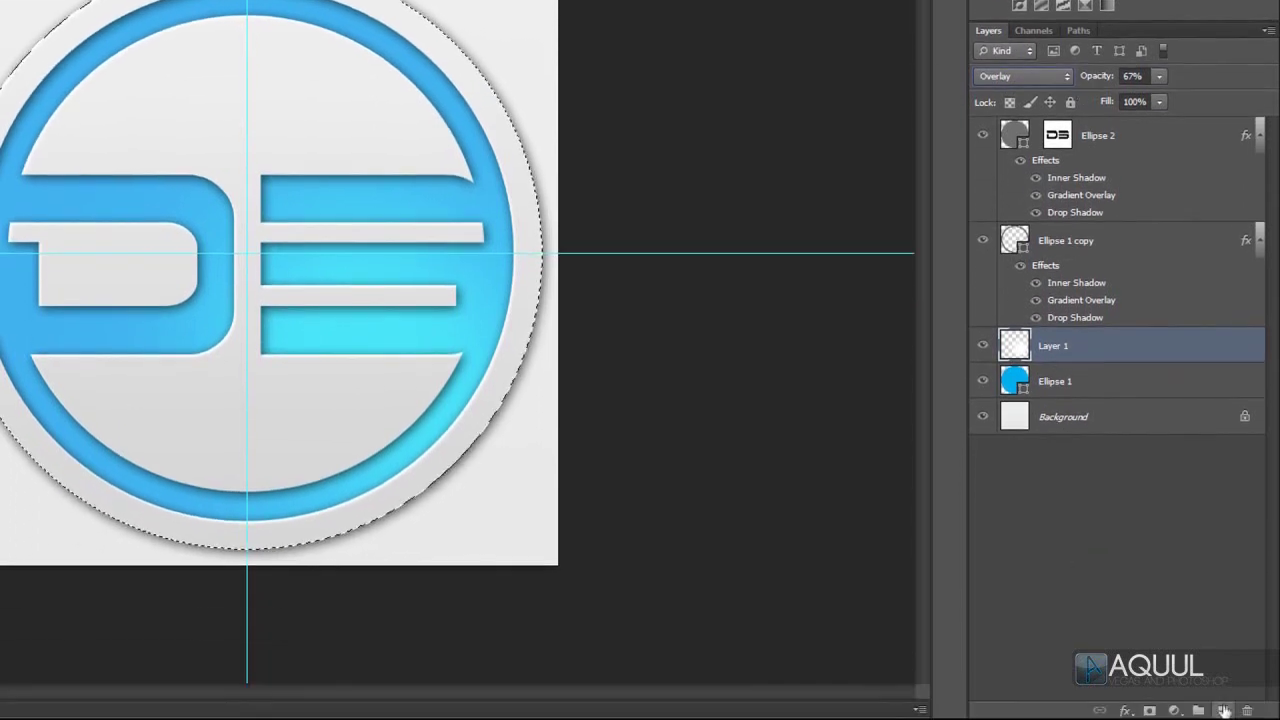
Add a new layer above Ellipse 2 and subtract everything below the horizontal guide from the circle selection with the Rectangular Marquee.
click(1224, 711)
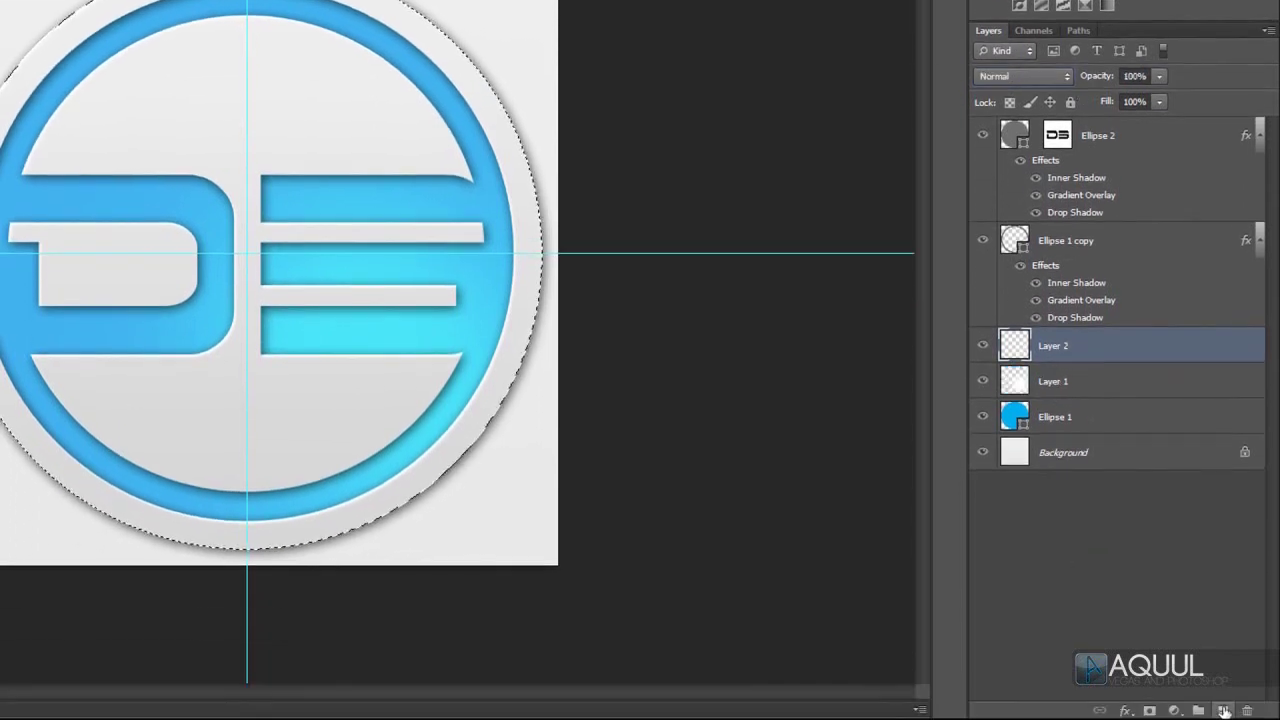
drag(1106, 352, 1125, 138)
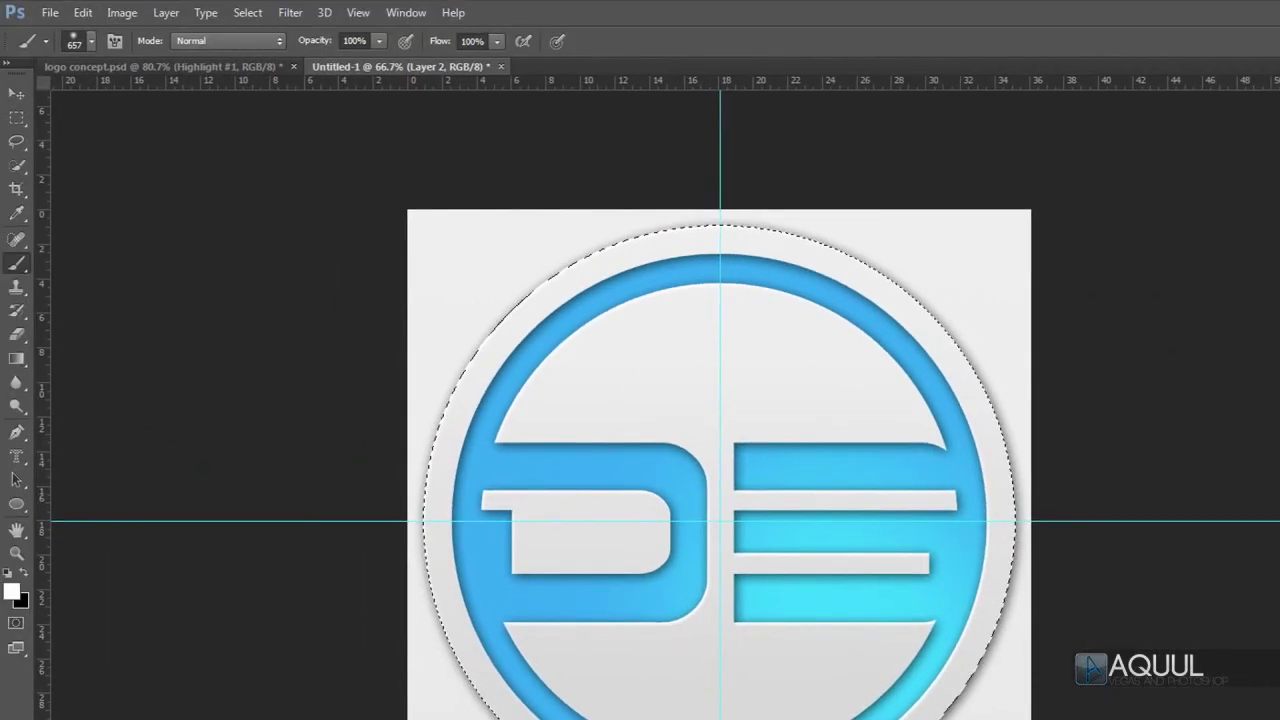
click(16, 116)
click(81, 117)
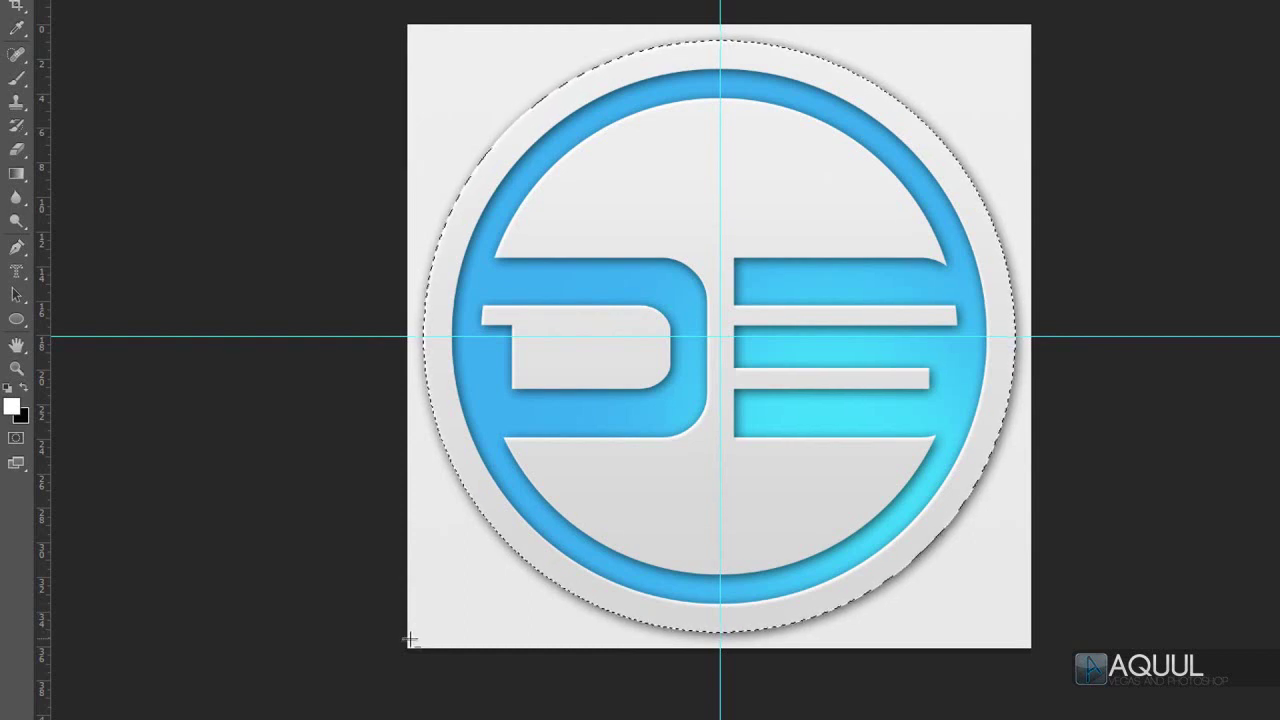
drag(366, 677, 1061, 340)
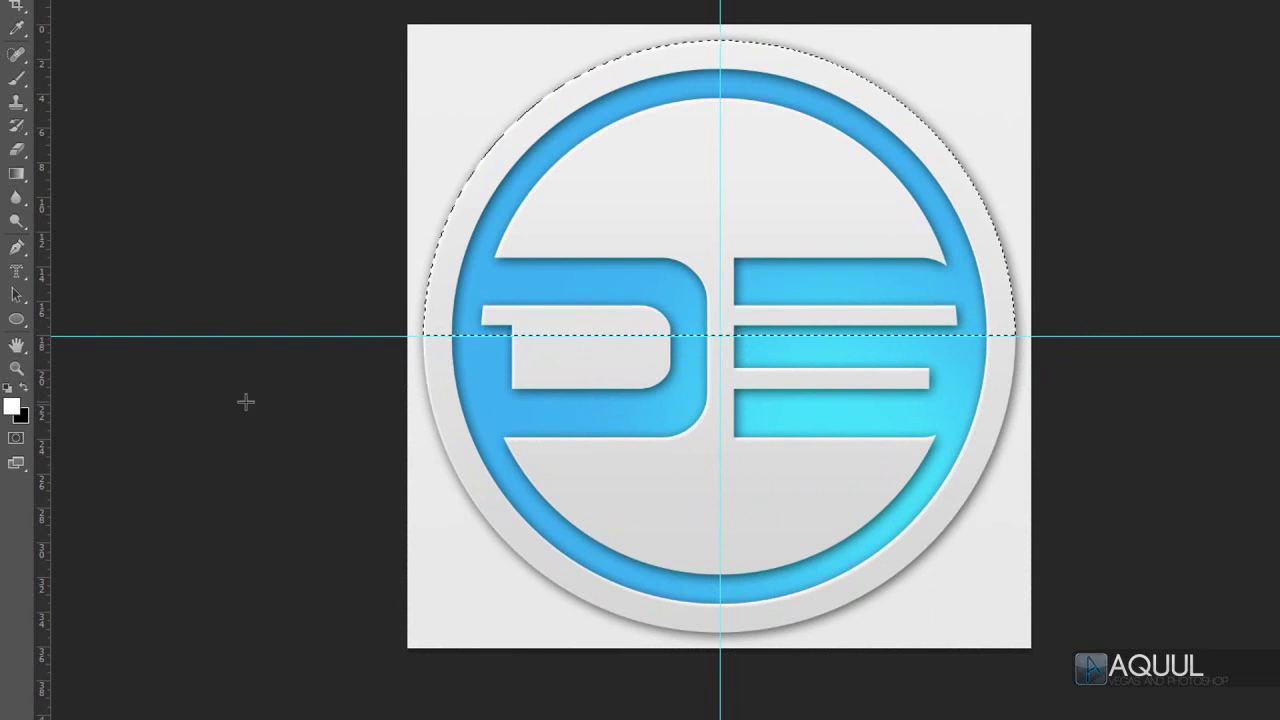
Fill the upper half-circle selection on Layer 2 with white (ffffff).
click(12, 406)
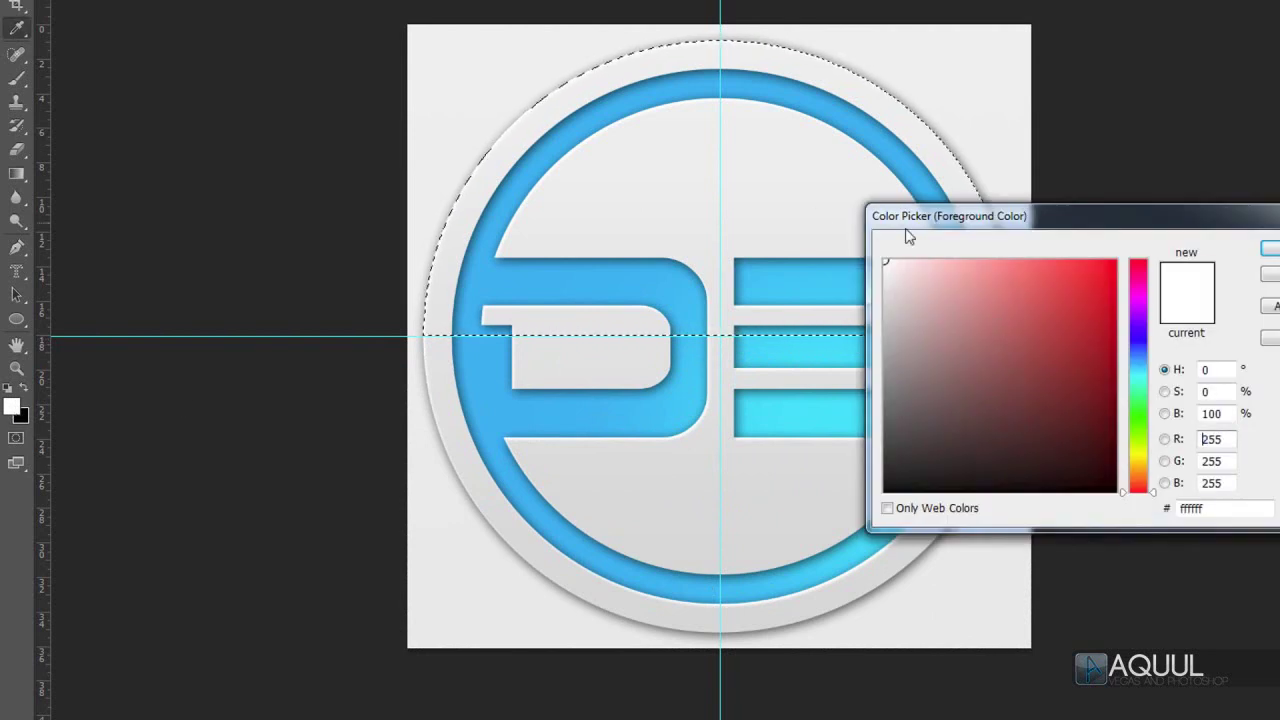
click(1270, 249)
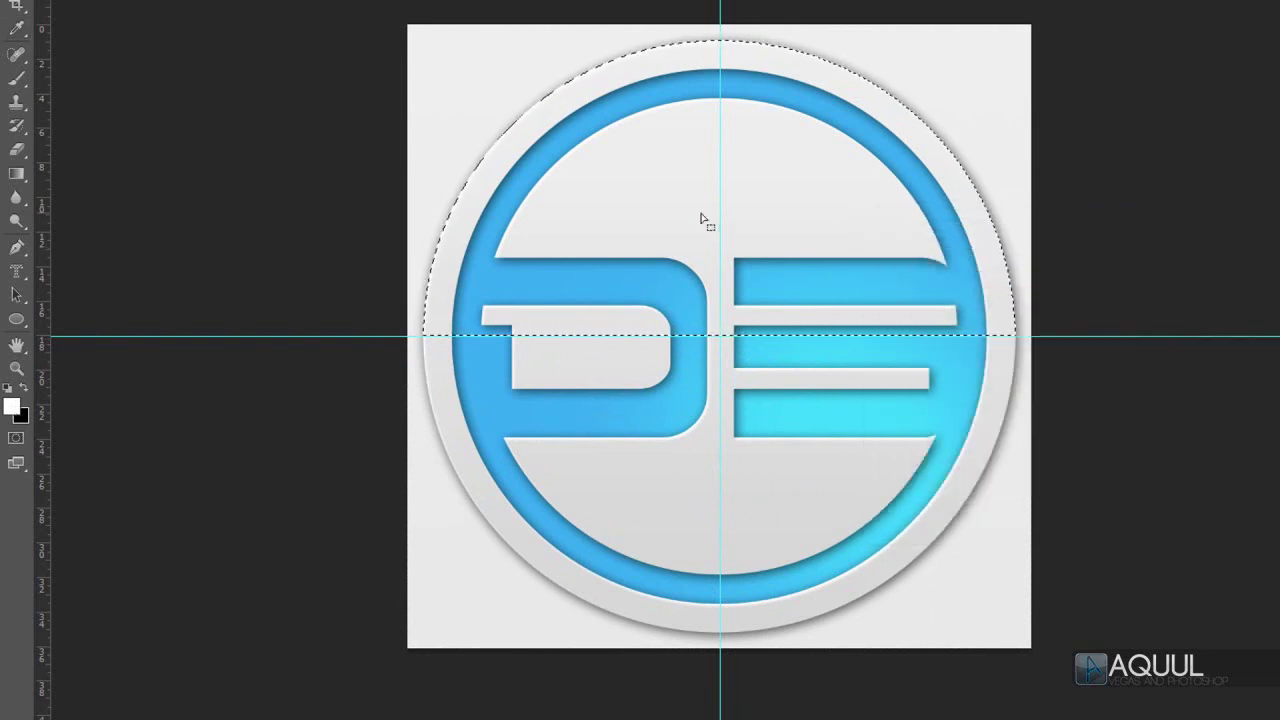
key(alt+BackSpace)
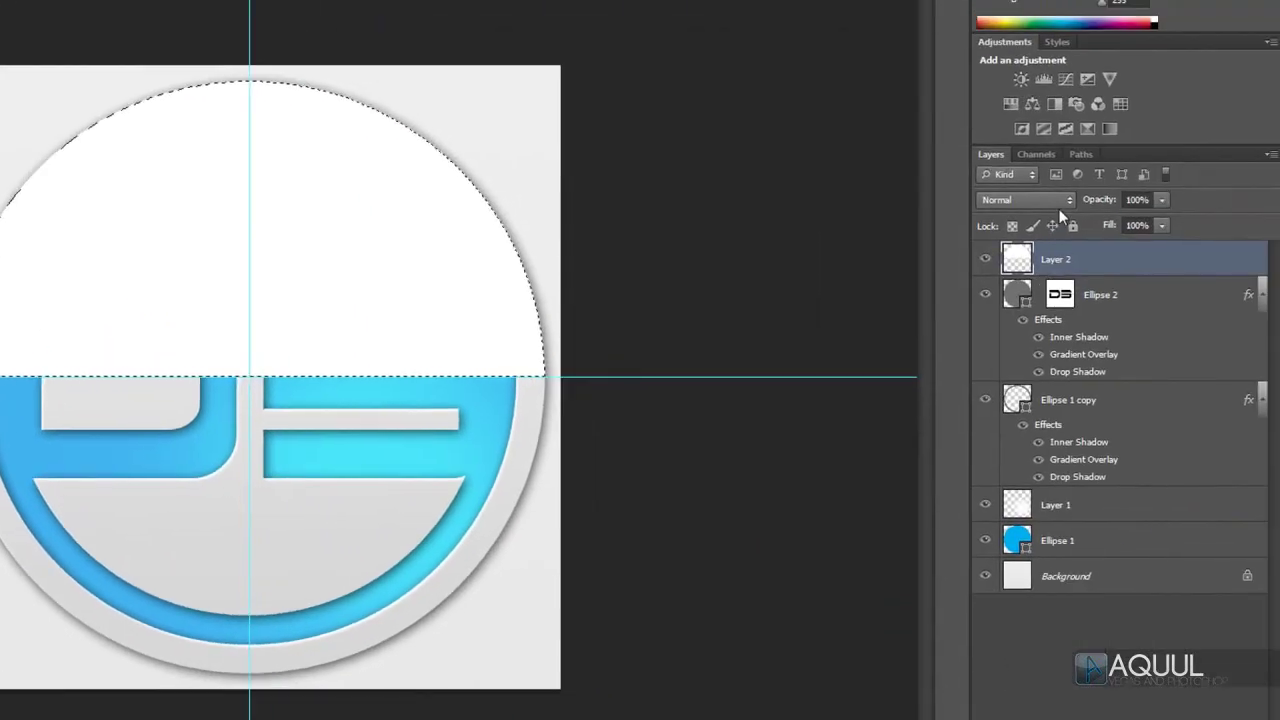
Set the white half-circle on Layer 2 to Screen blending at 20% opacity.
click(1059, 201)
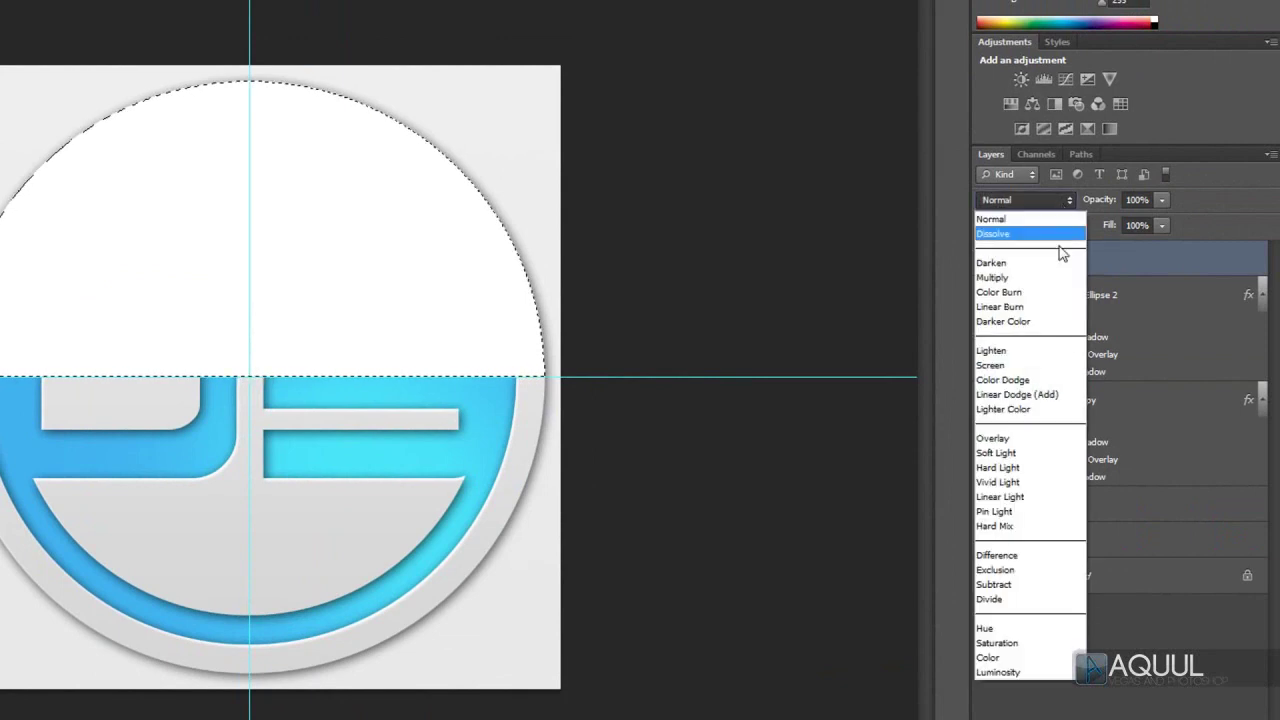
click(1040, 365)
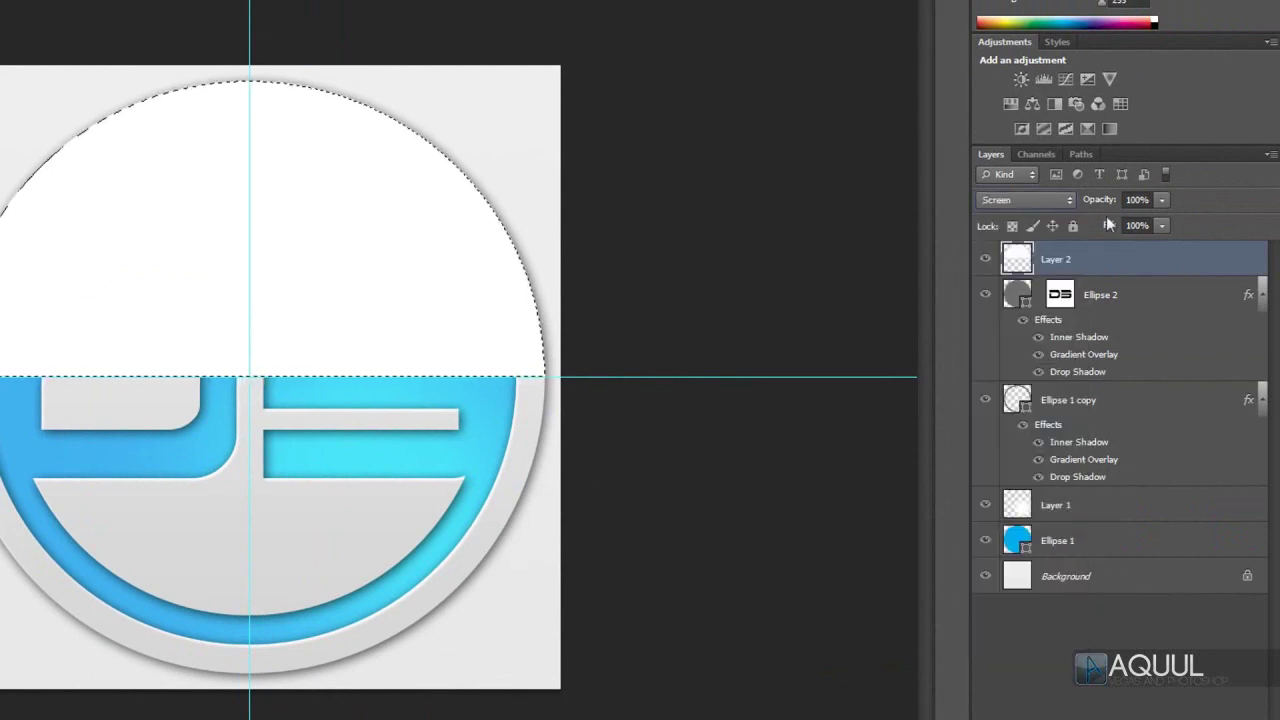
drag(1106, 197, 1033, 226)
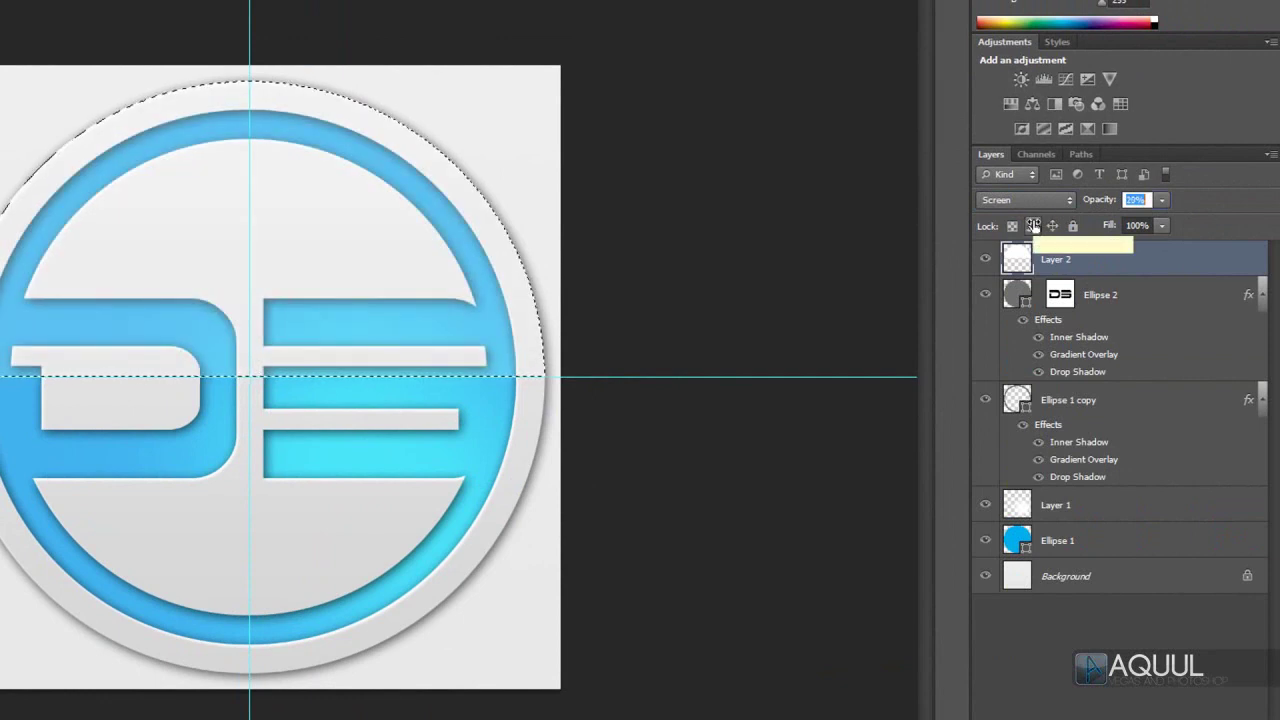
key(Return)
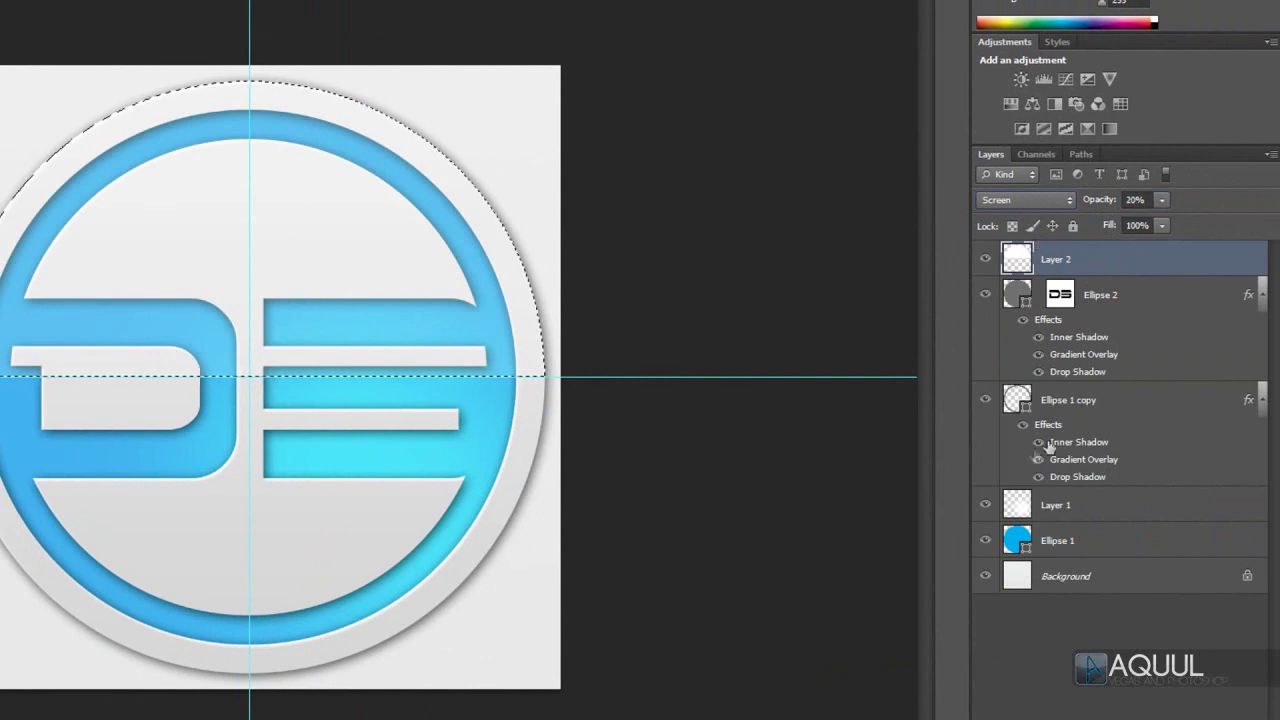
Recolor the Ellipse 1 base, trying orange (fa7c00) and a deeper blue (125fd2) before settling on light blue 0bbbf4.
click(1018, 543)
double_click(1018, 543)
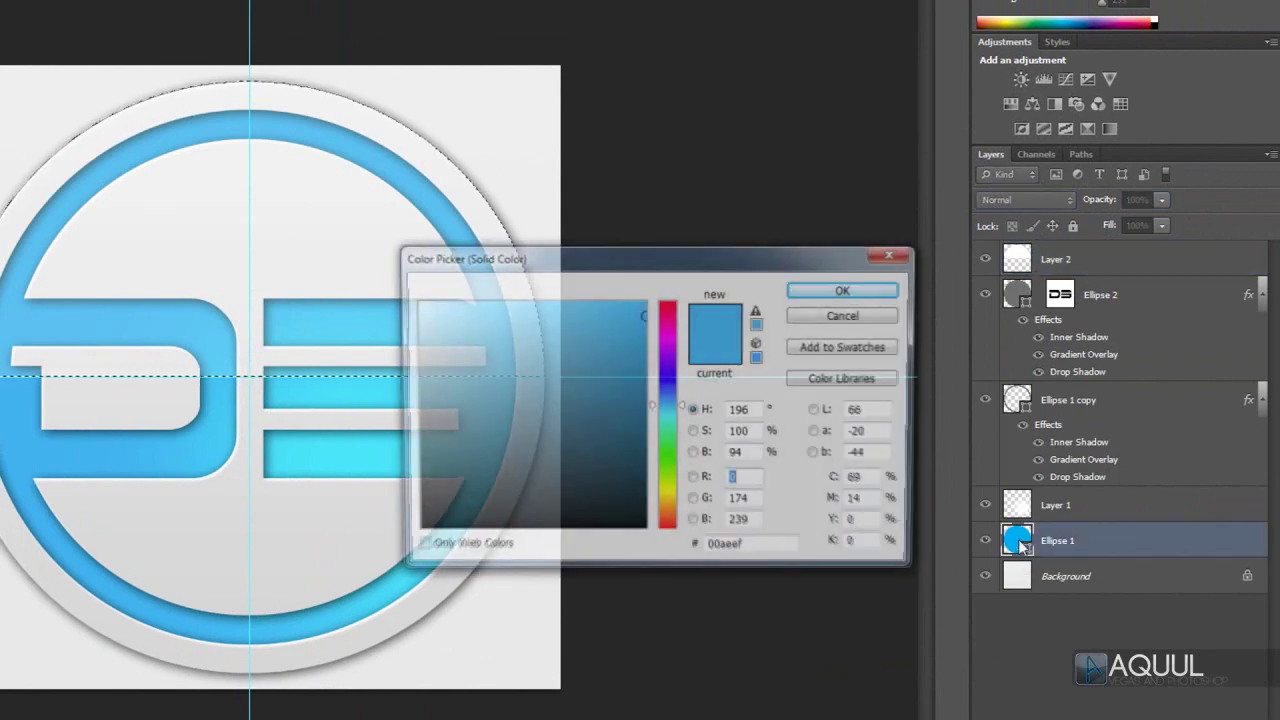
mouse_move(668, 412)
mouse_down()
mouse_move(668, 445)
mouse_move(556, 367)
mouse_move(533, 407)
mouse_up()
drag(672, 388, 668, 317)
drag(533, 407, 645, 302)
click(668, 460)
drag(668, 460, 668, 514)
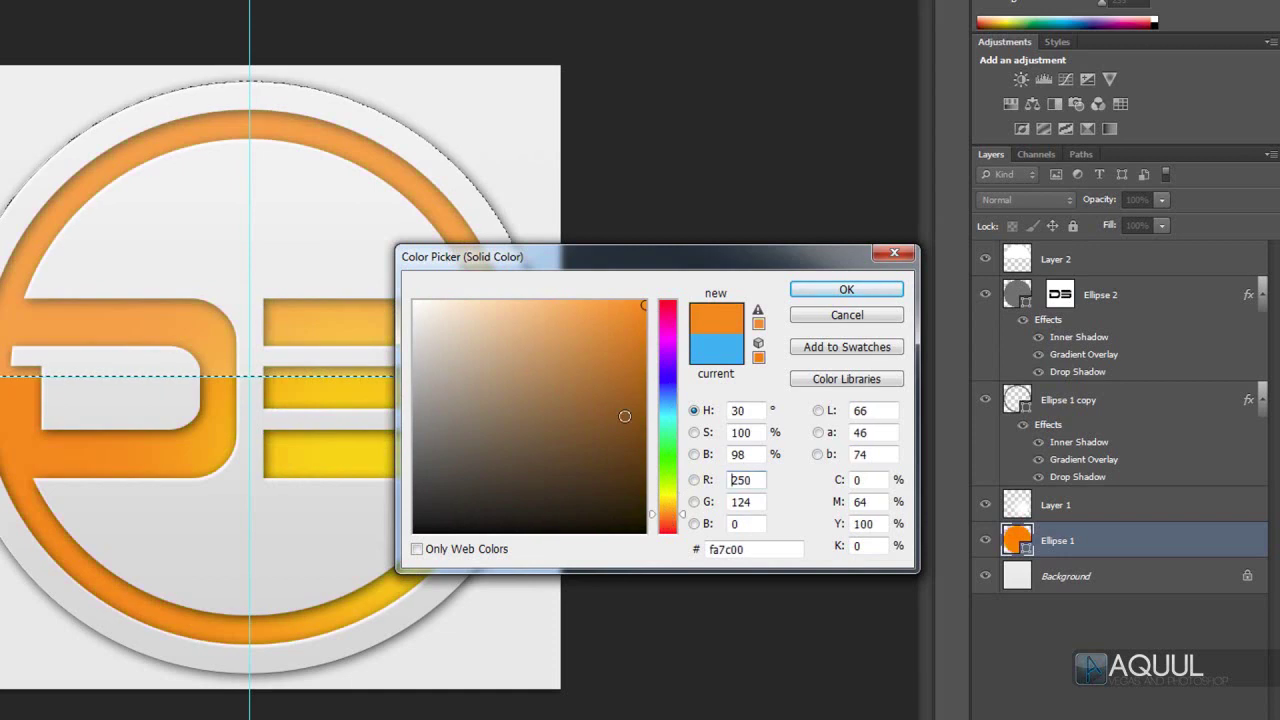
mouse_move(659, 404)
mouse_down()
mouse_move(670, 409)
mouse_move(674, 392)
mouse_up()
click(626, 341)
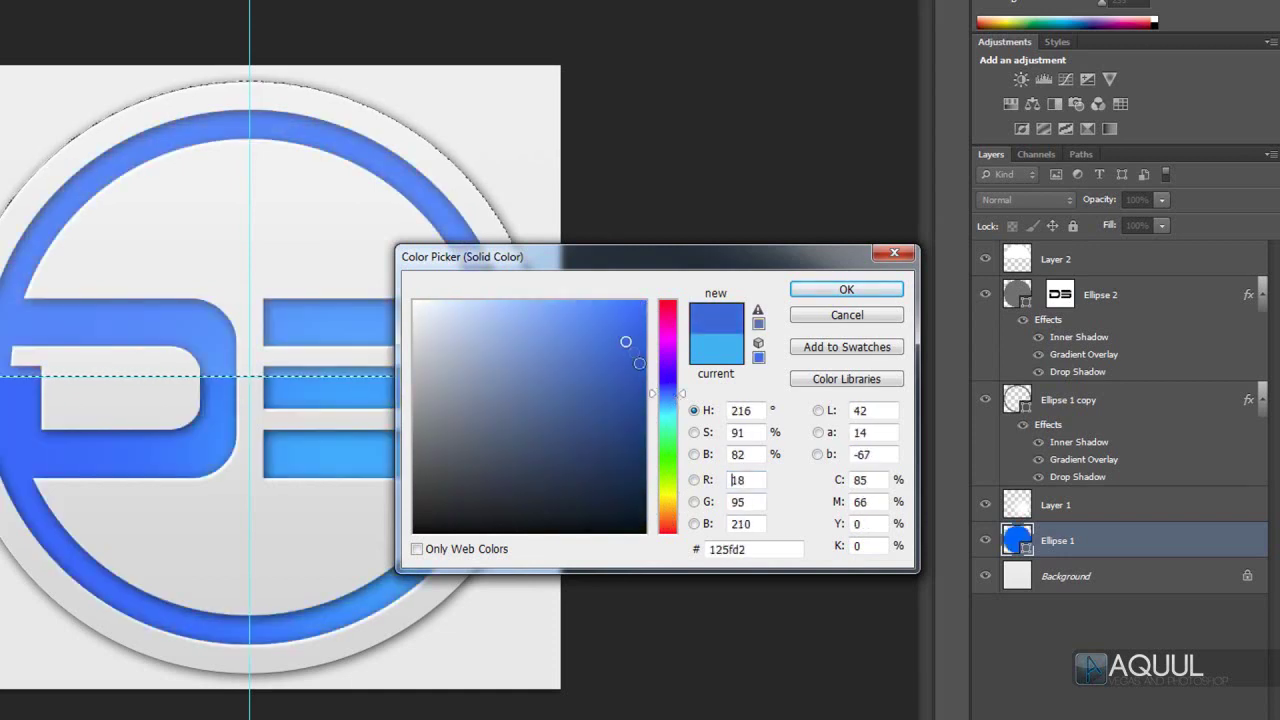
click(660, 407)
drag(626, 339, 634, 310)
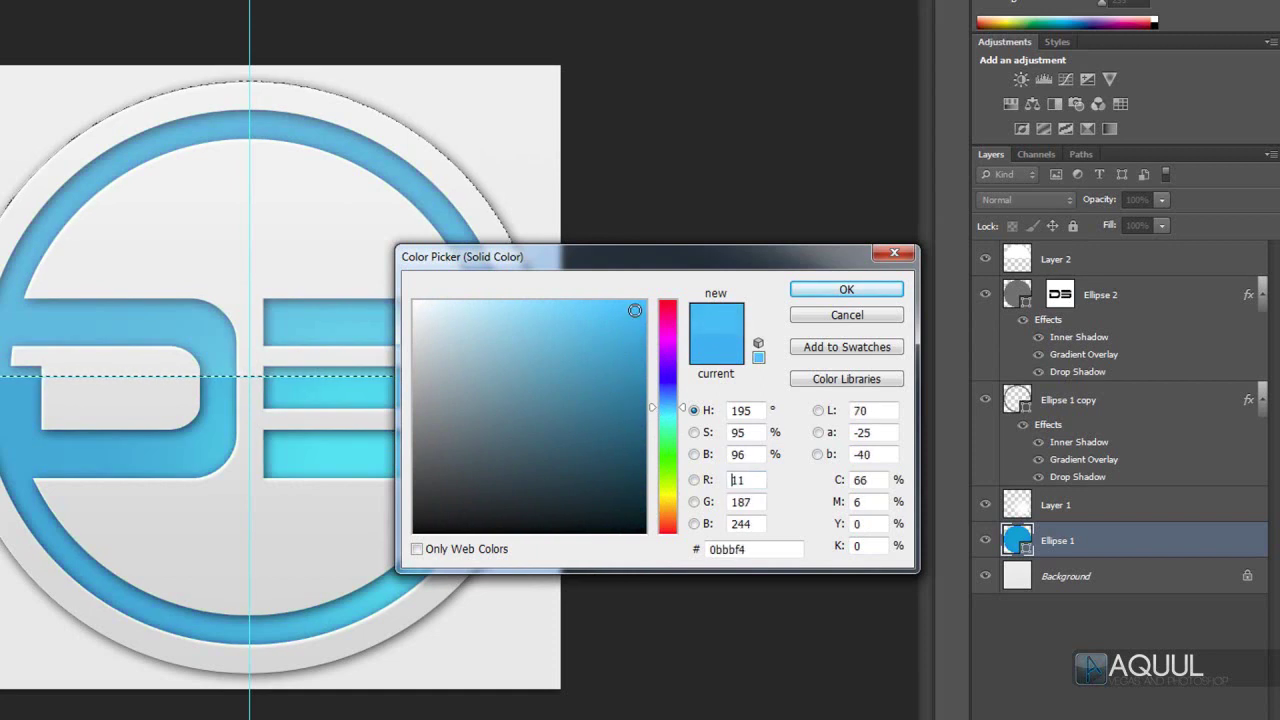
click(846, 289)
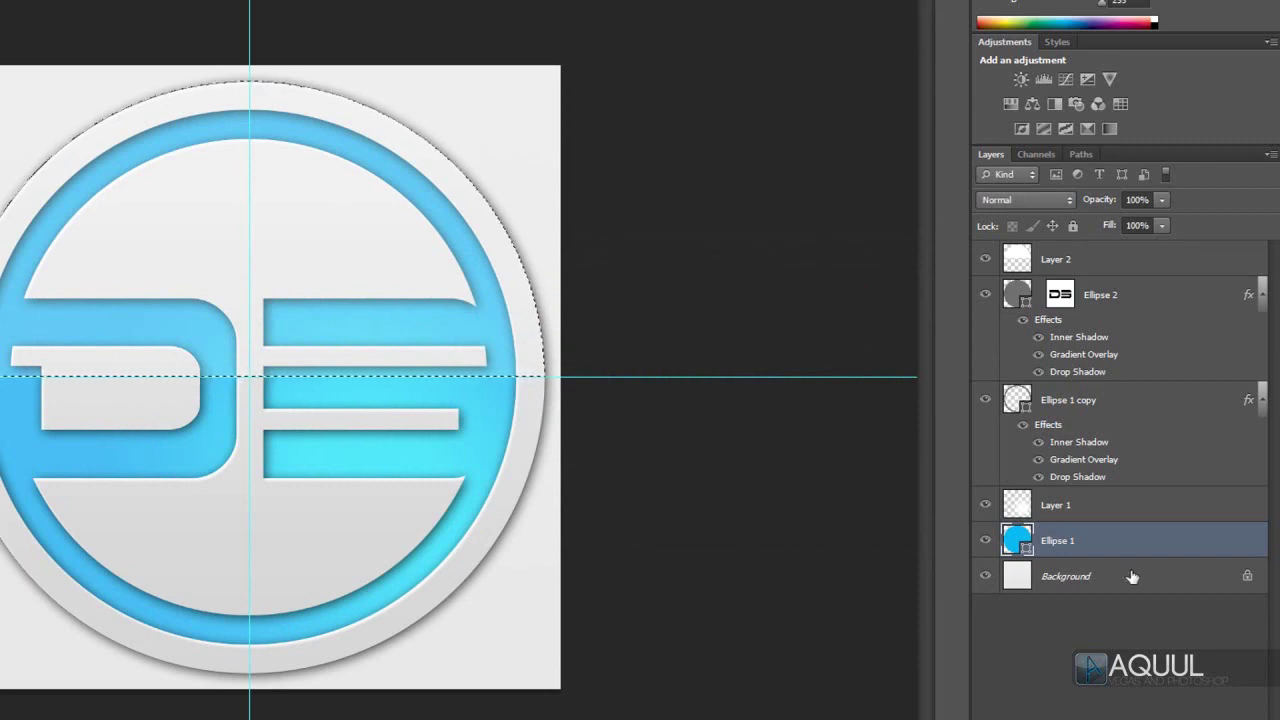
Hide the Background layer and clear the half-circle selection to leave the logo on transparency.
click(984, 577)
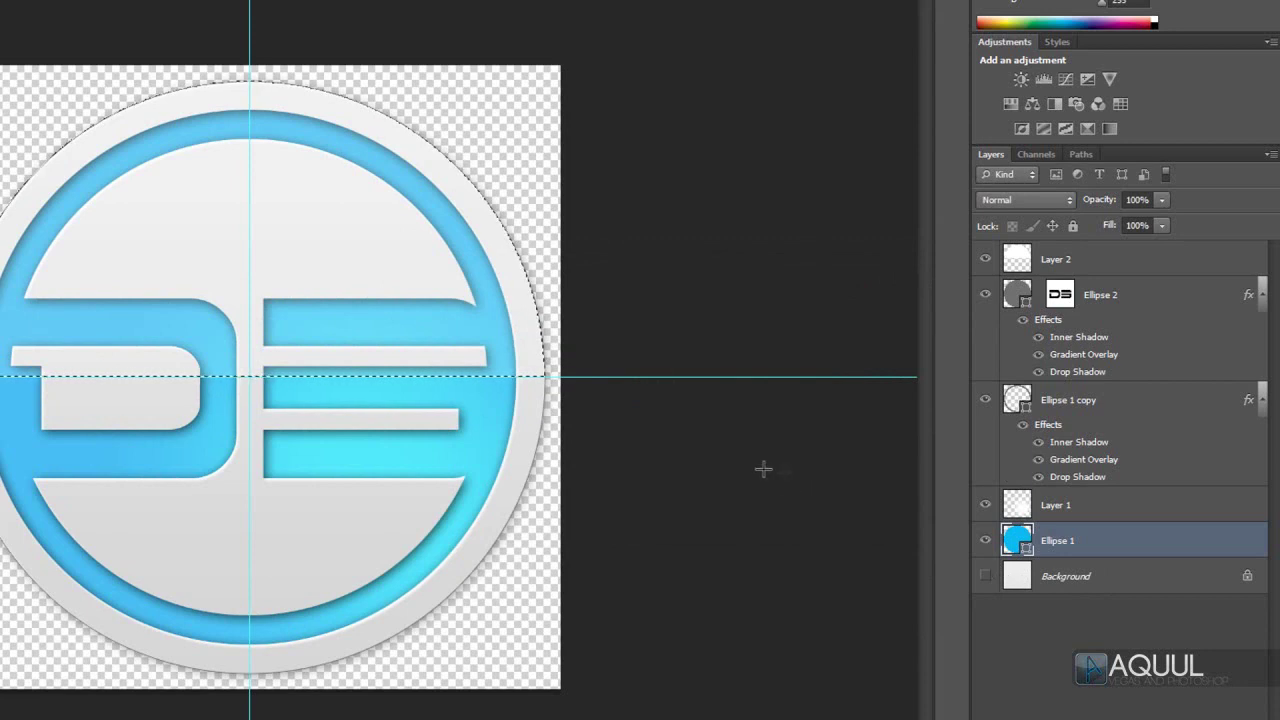
key(ctrl+d)
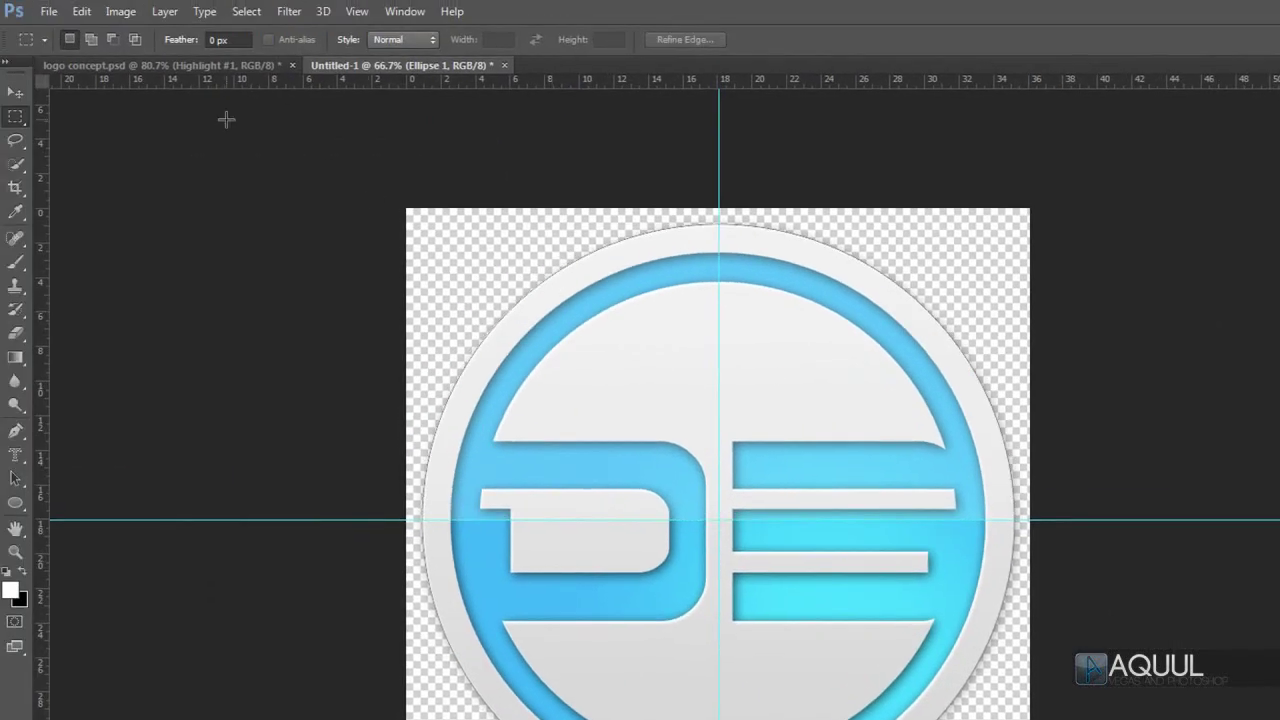
Set up a save of the logo in PNG format as Untitled-1.png and cancel it without saving.
click(46, 11)
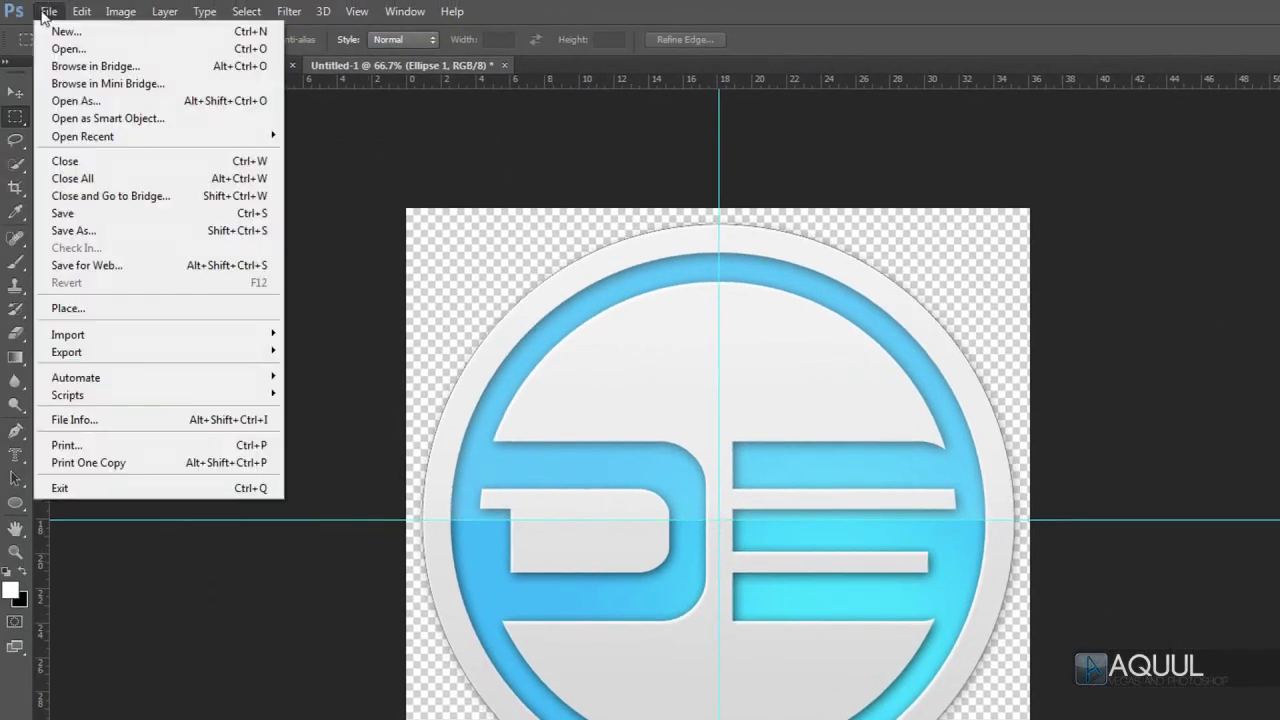
click(142, 215)
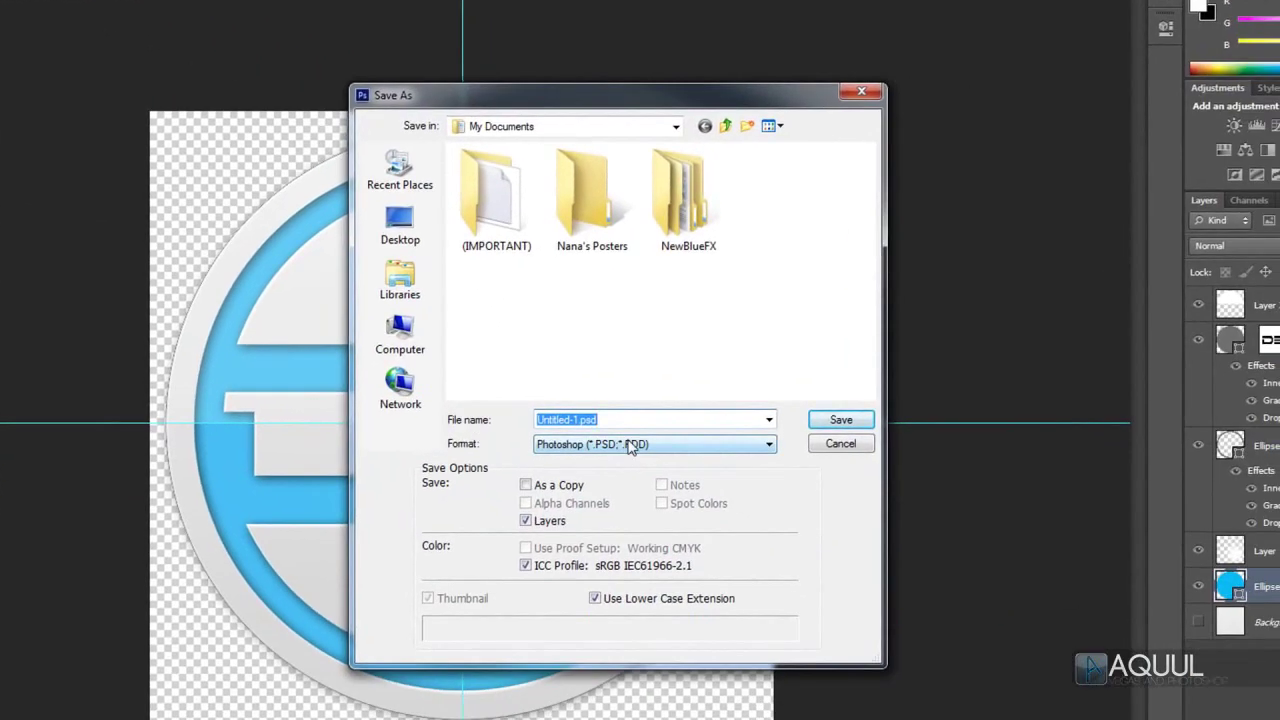
click(630, 445)
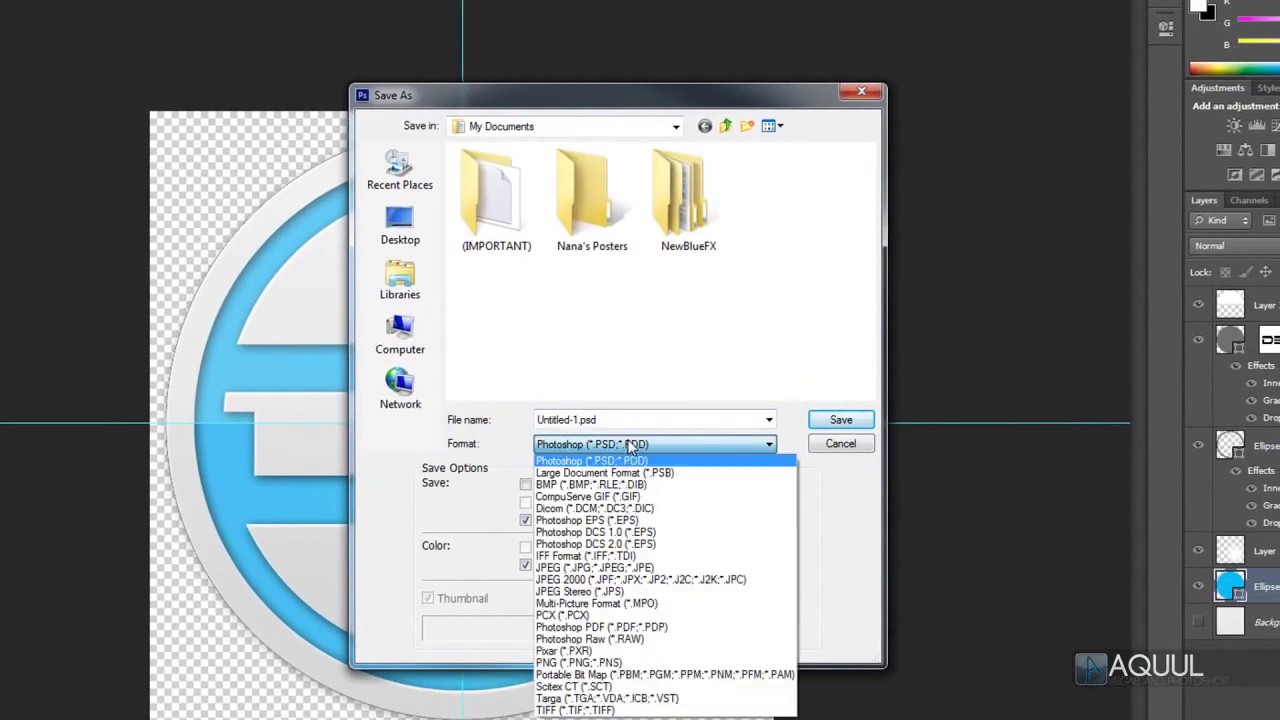
click(610, 663)
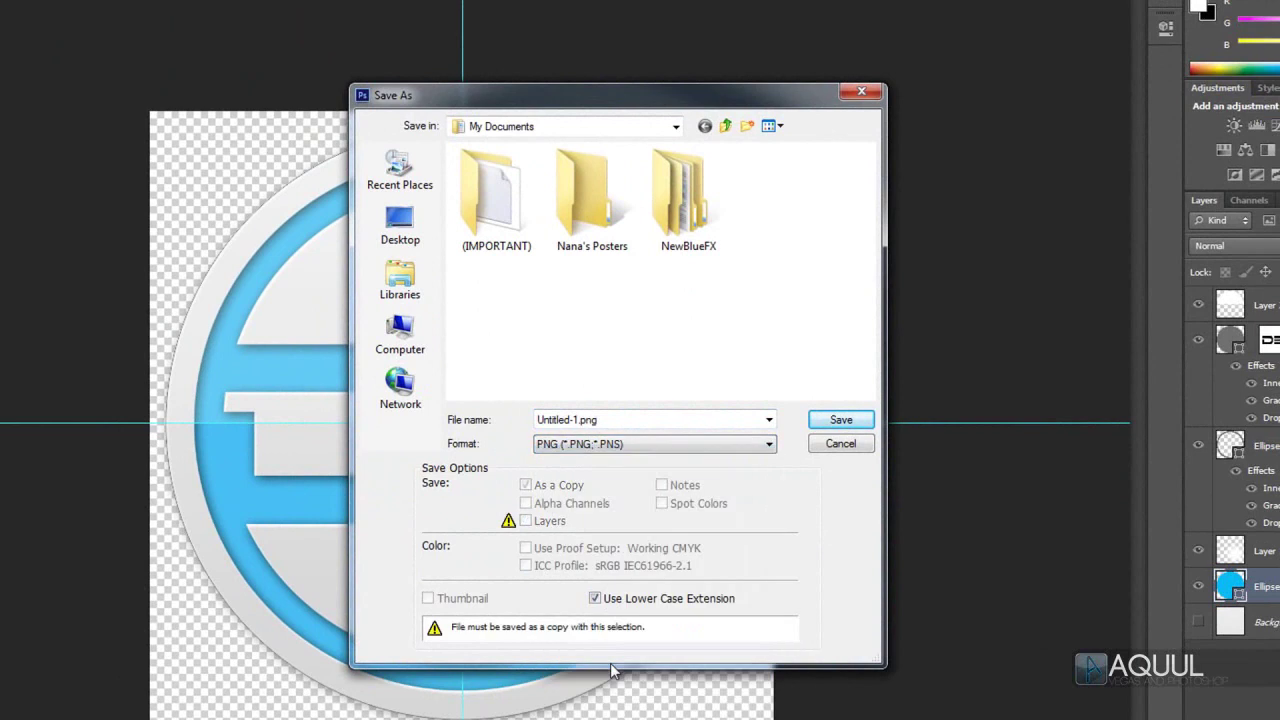
click(843, 444)
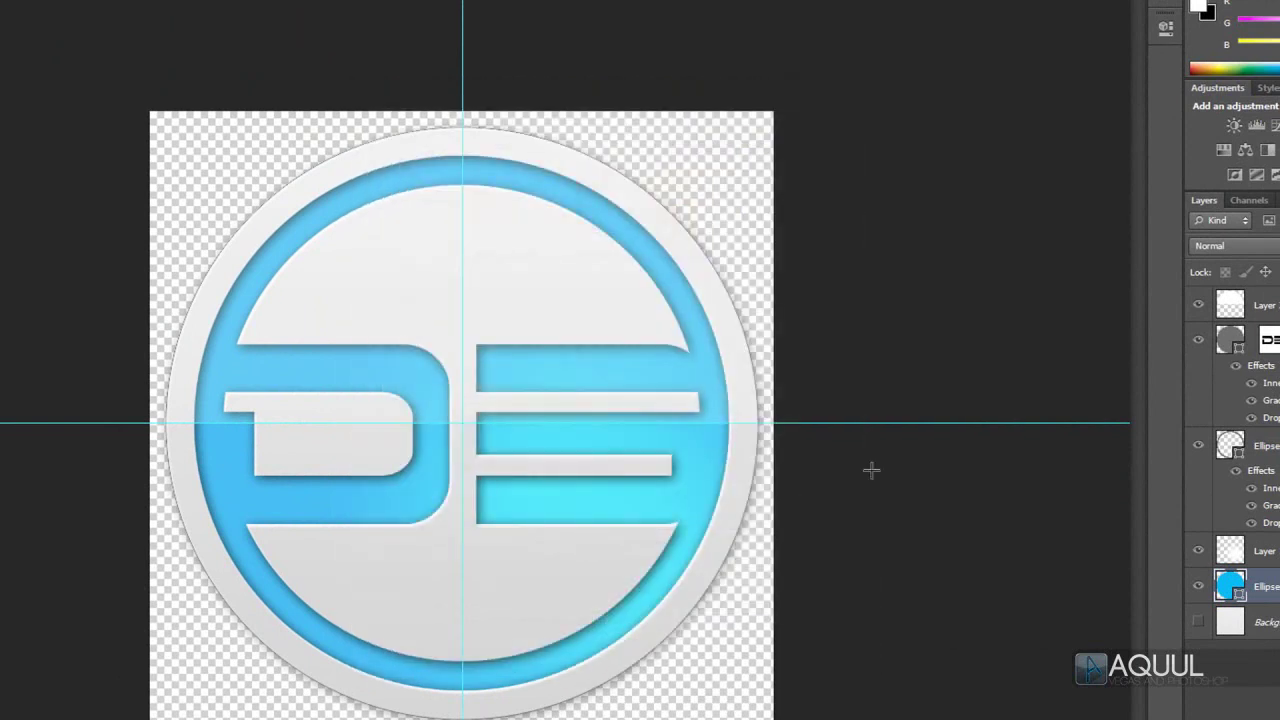